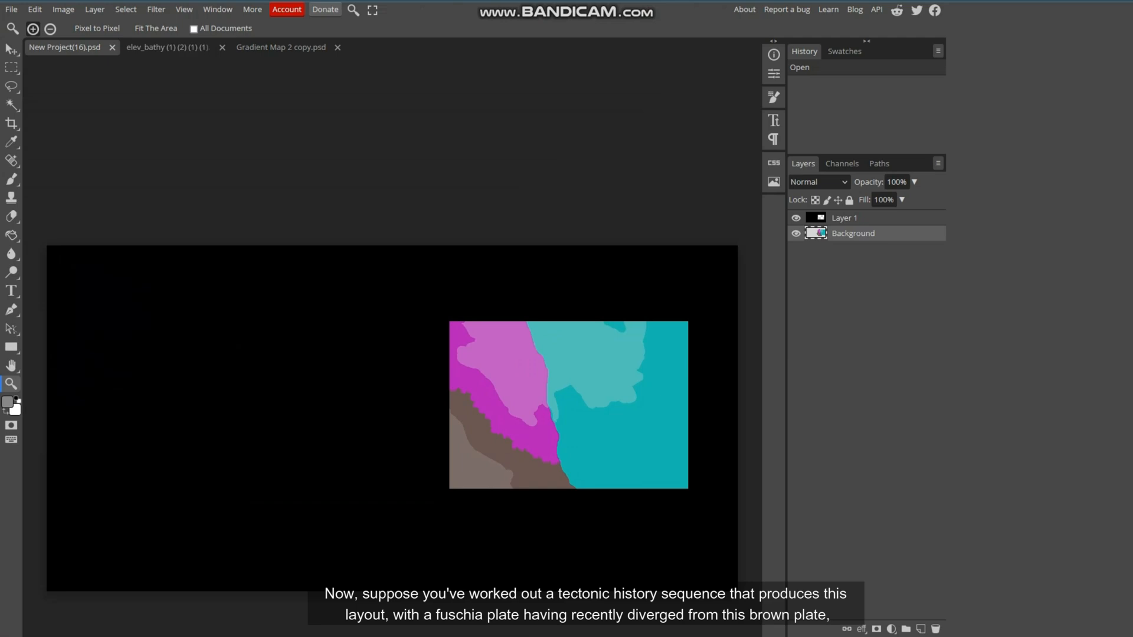
- Set the blend mode of the plate map's Background layer to Color
scroll(686, 423, up, 5)
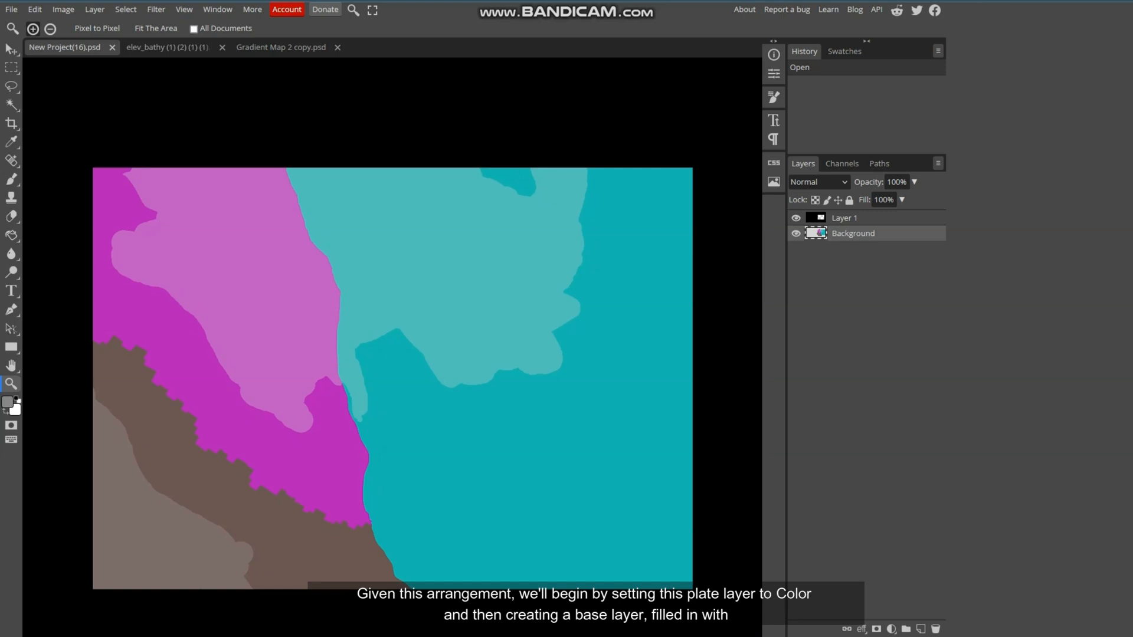
click(818, 181)
scroll(819, 324, down, 5)
click(814, 445)
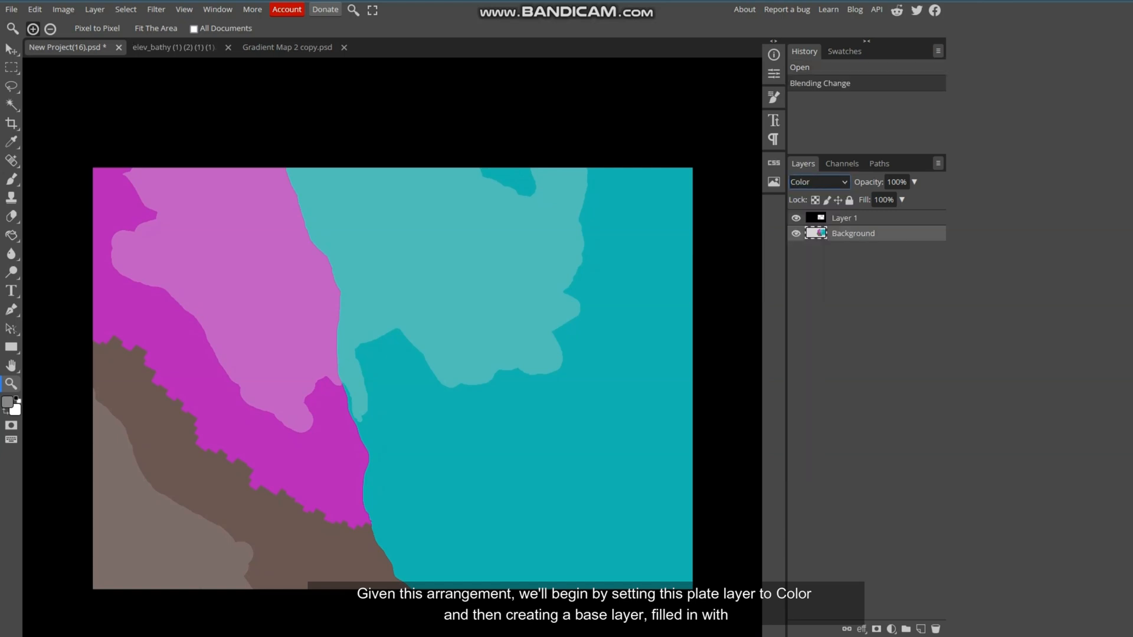
- Create a new base layer and move it beneath the Background plate layer
click(94, 9)
mouse_move(112, 26)
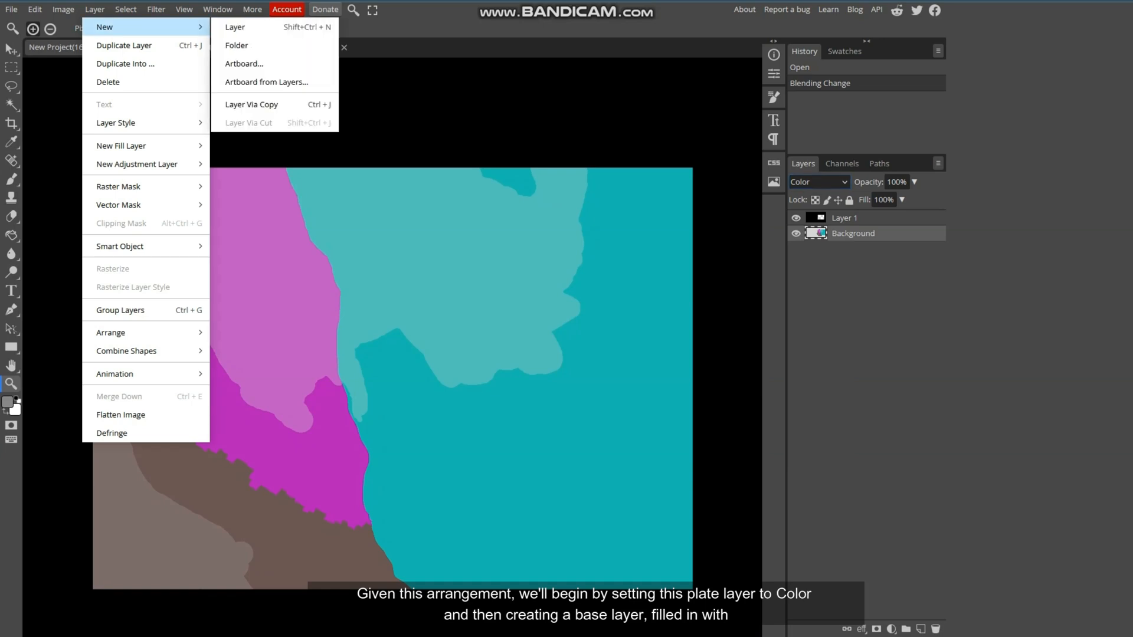
click(243, 25)
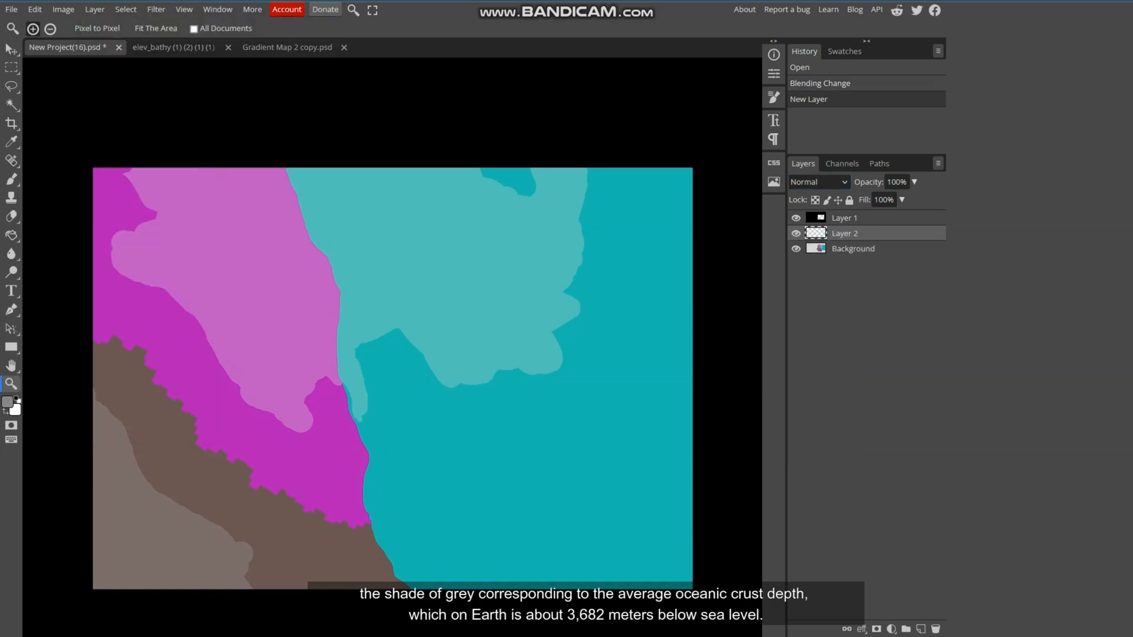
drag(844, 233, 846, 252)
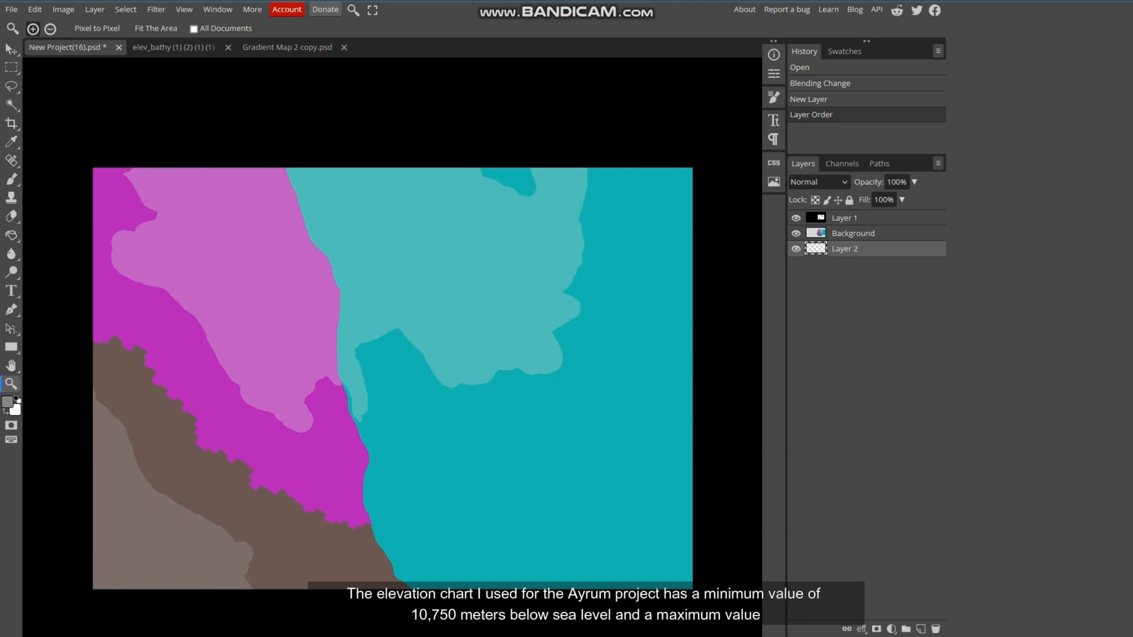
- Set the foreground colour to the elevation chart's grey for about 3,682 m below sea level
click(174, 47)
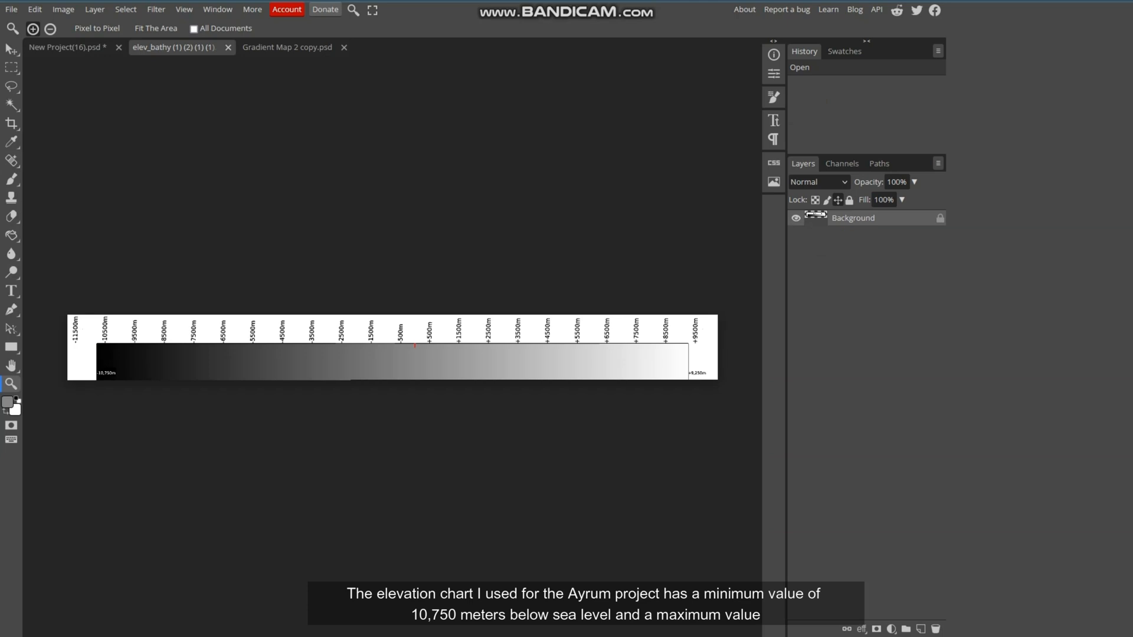
scroll(107, 367, up, 6)
scroll(108, 367, left, 2)
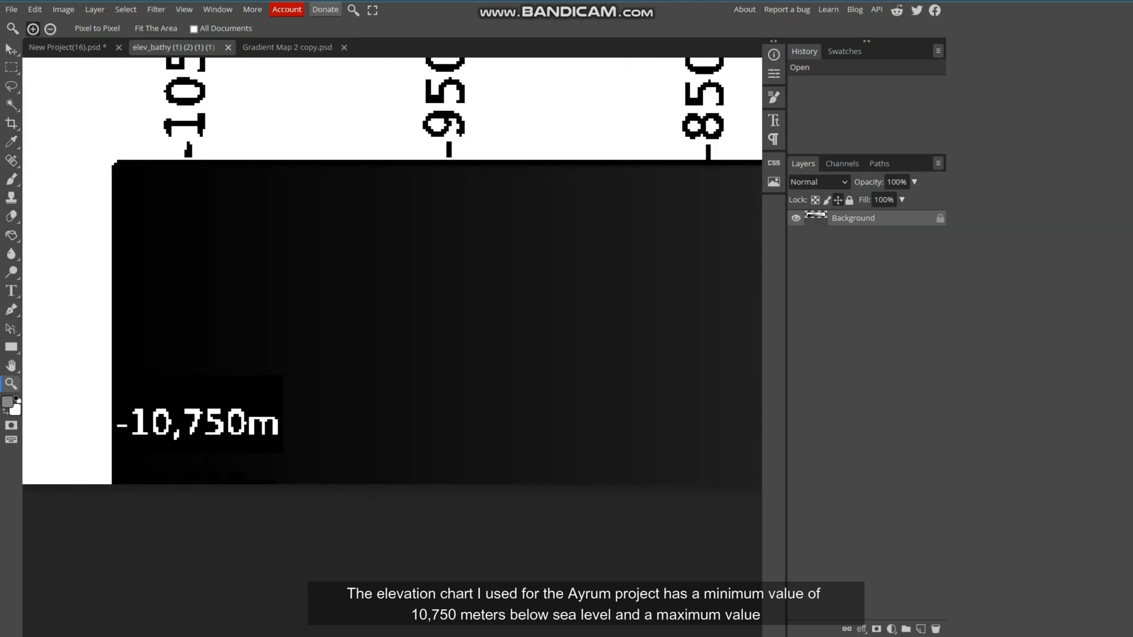
scroll(393, 272, right, 15)
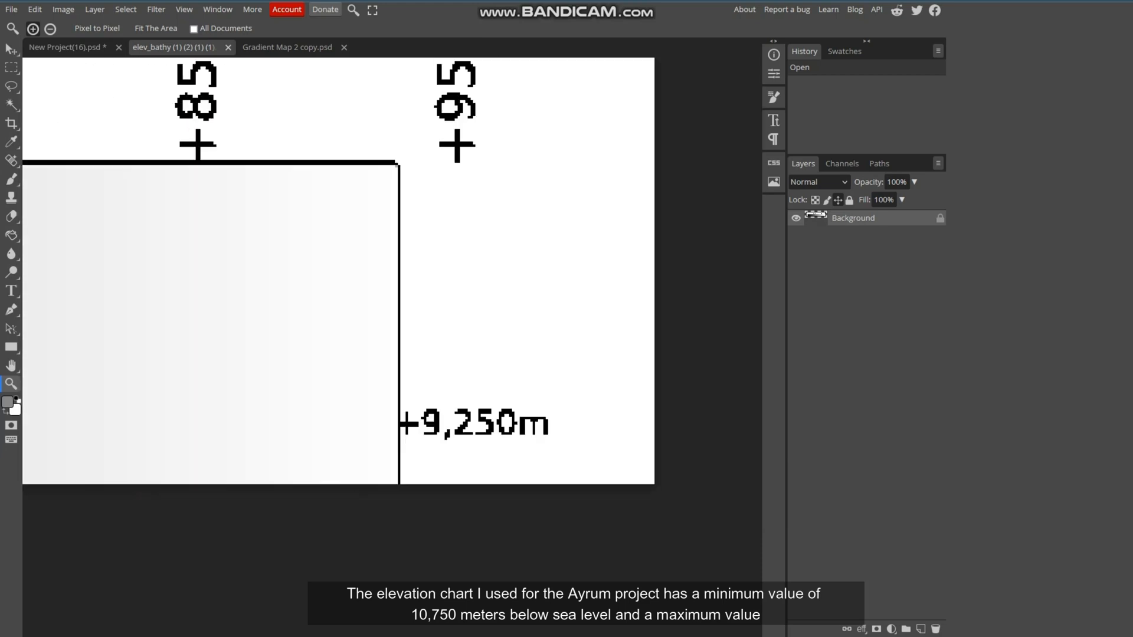
scroll(389, 440, down, 6)
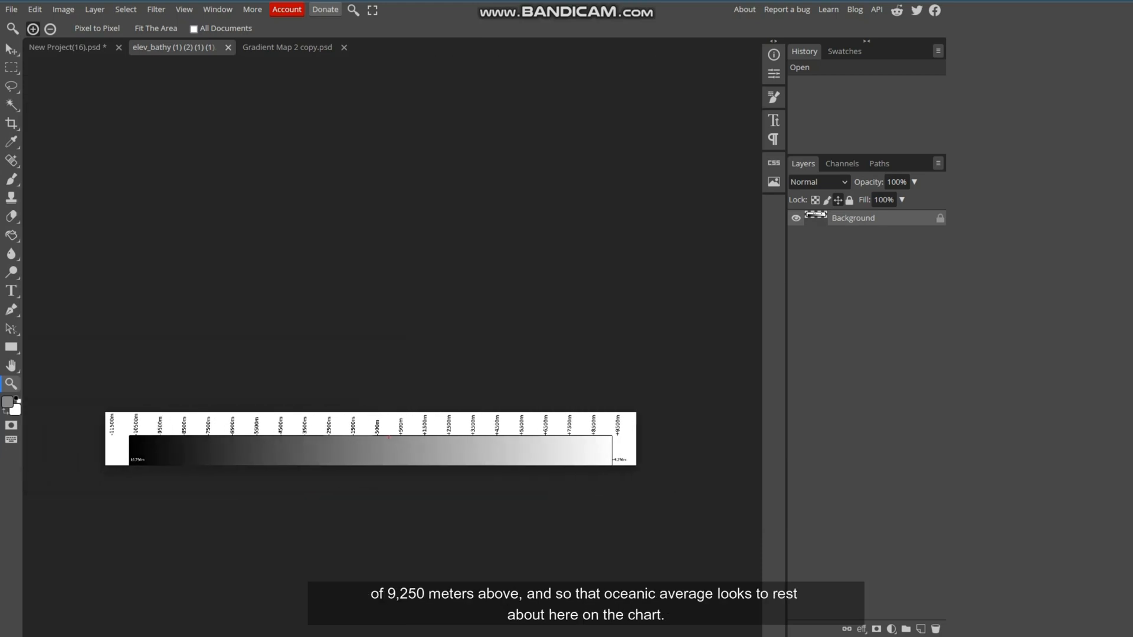
scroll(368, 459, up, 3)
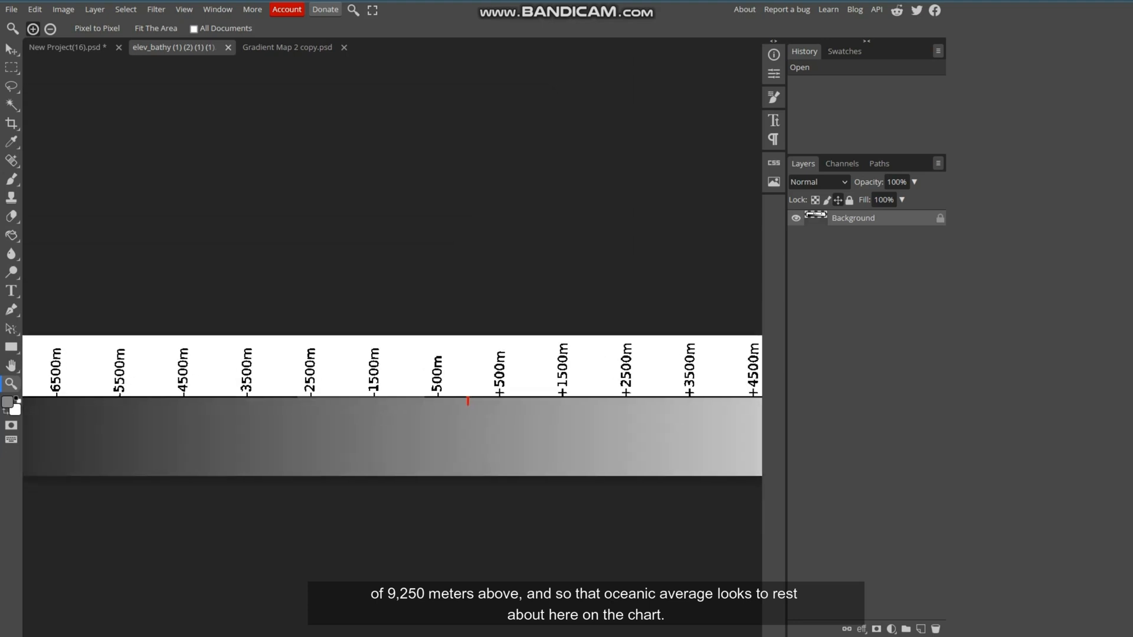
click(8, 402)
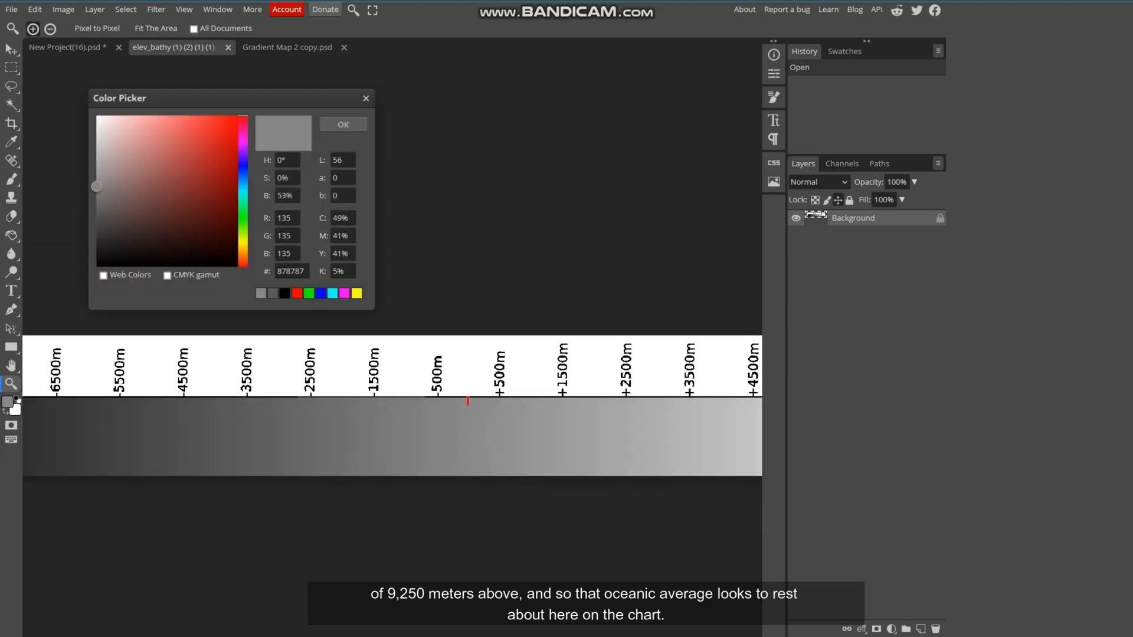
key(Escape)
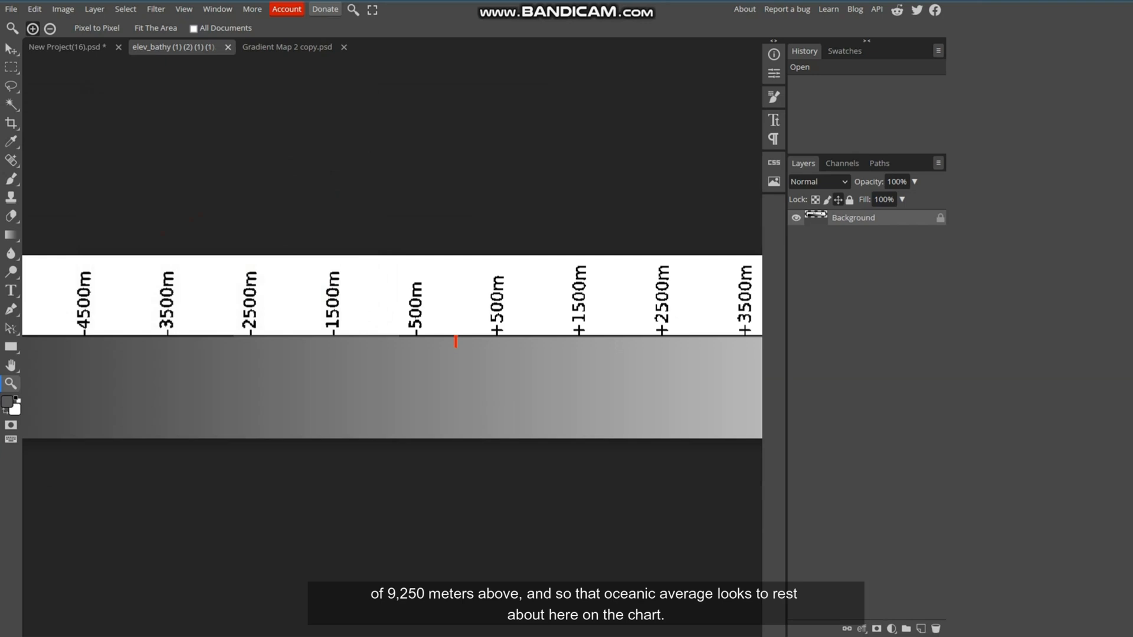
- Fill Layer 2 in New Project(16).psd with the sampled ocean-depth grey using the Paint Bucket
click(65, 47)
right_click(10, 234)
click(65, 254)
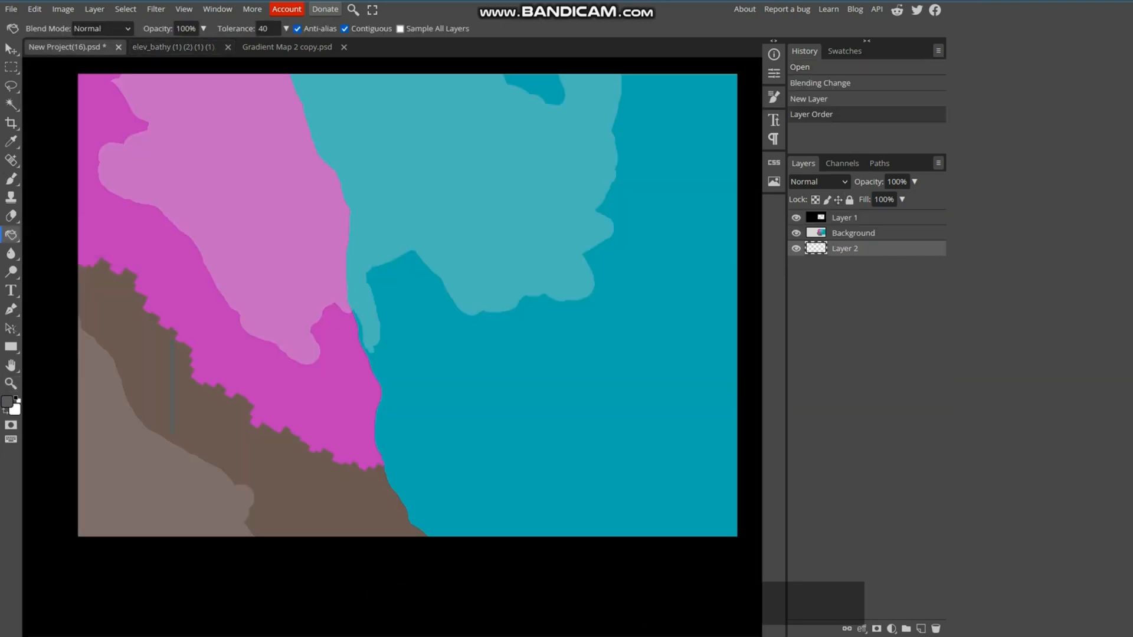
click(531, 354)
- Select the continental crust of the fuchsia, teal and brown plates on the Background layer with the Magic Wand set to Unite
click(853, 233)
click(11, 105)
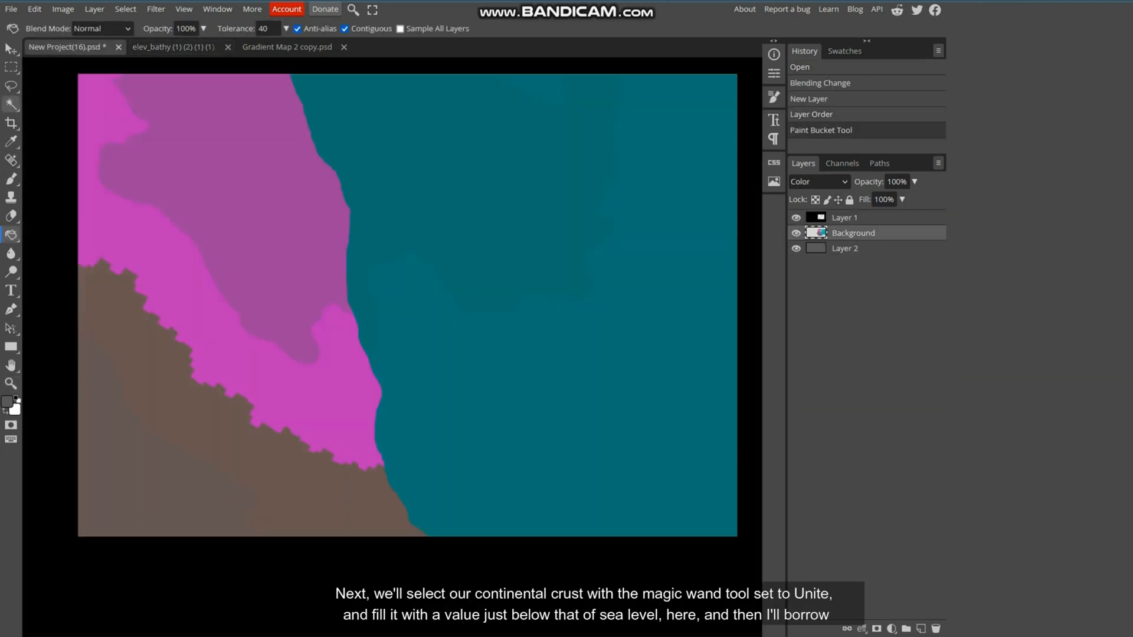
click(66, 105)
click(236, 207)
click(49, 28)
click(484, 195)
click(147, 442)
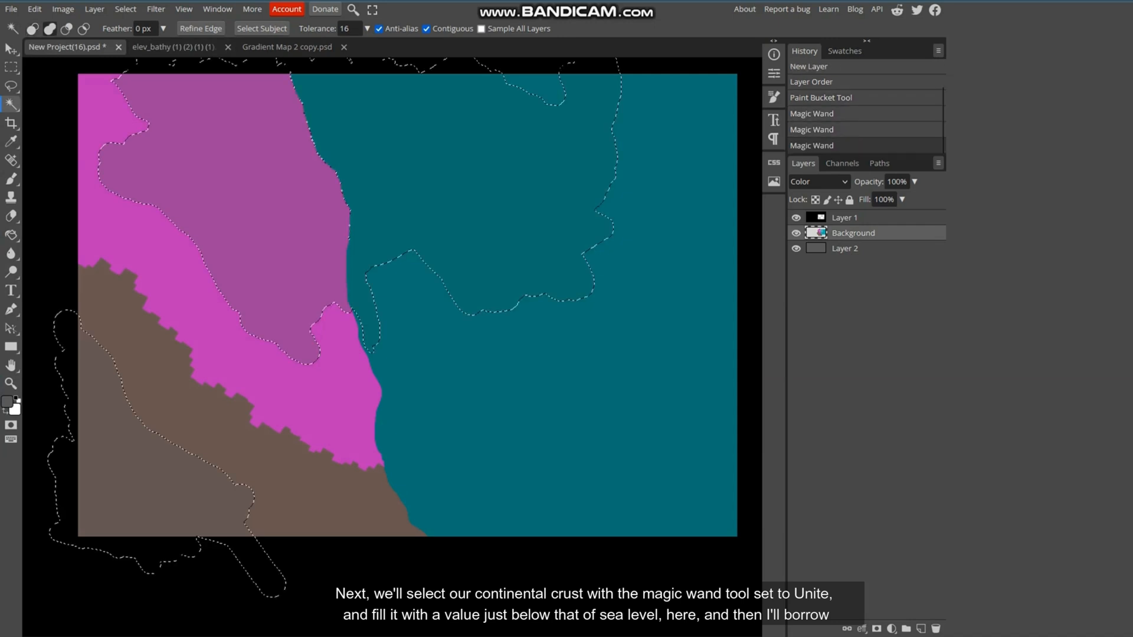
- Fill the selected continental crust on Layer 2 with the elevation chart's grey just below sea level, and deselect
click(845, 249)
click(173, 46)
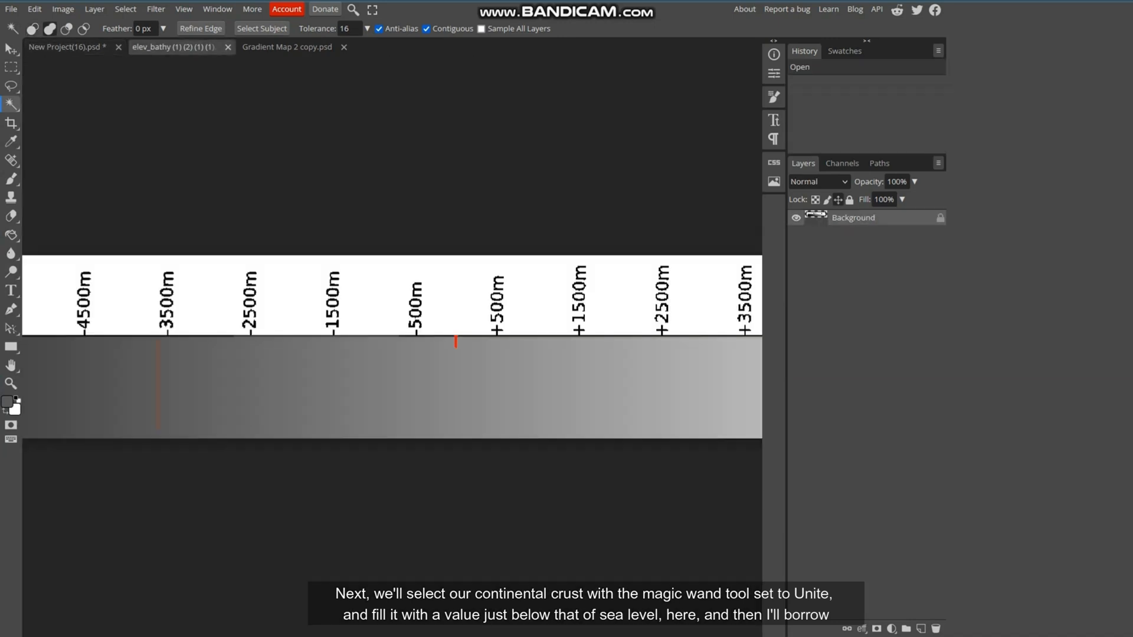
click(7, 401)
click(449, 348)
key(Return)
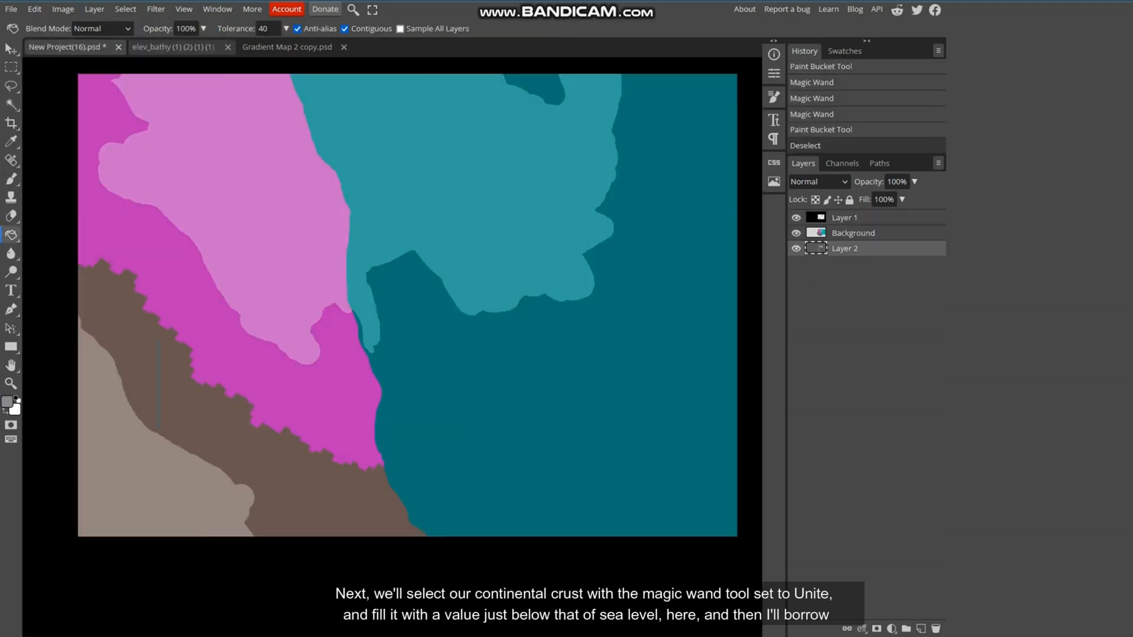
- Copy the gradient map adjustment layer into New Project(16).psd just above Layer 2, and check it with the Background briefly hidden
click(287, 47)
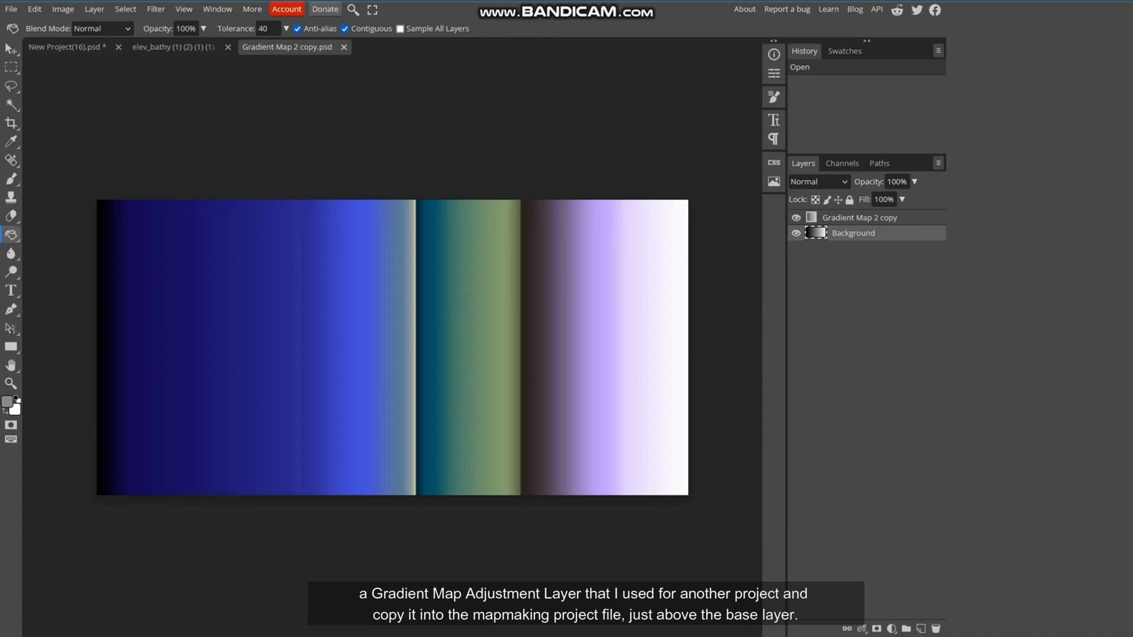
drag(850, 217, 88, 47)
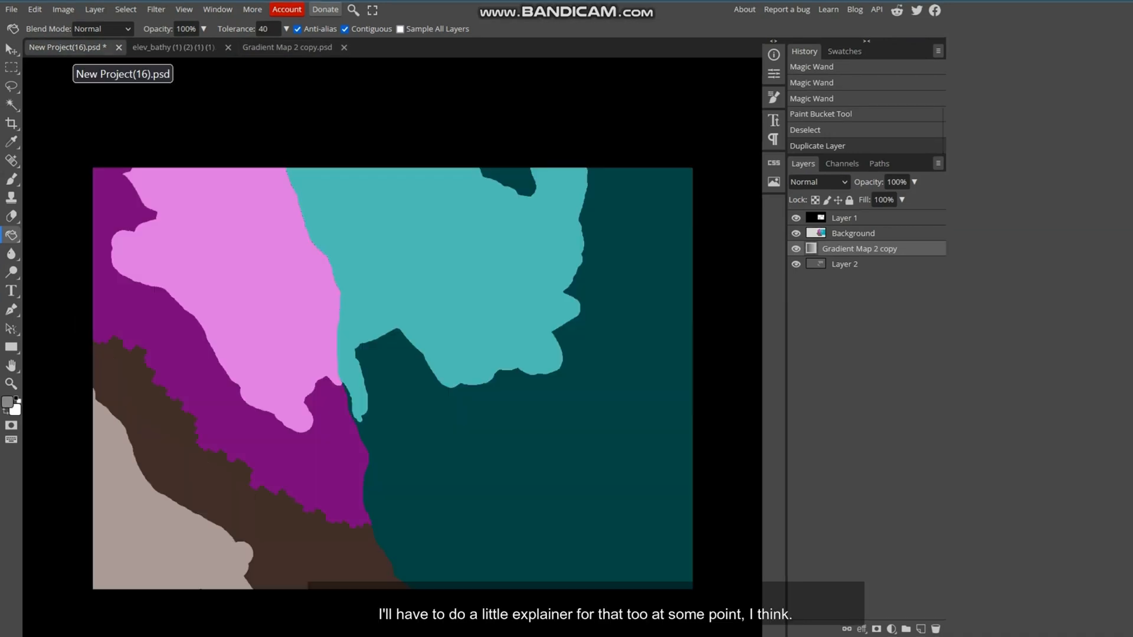
click(796, 233)
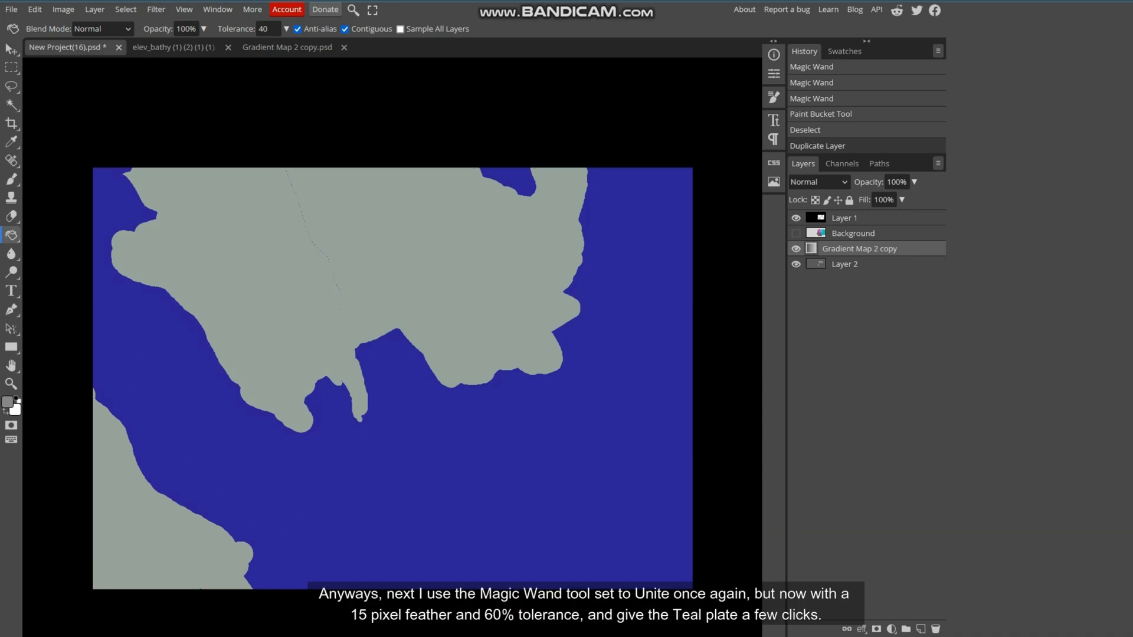
click(796, 233)
- Configure the Magic Wand with a 15 px feather and a tolerance of 60
click(11, 105)
click(145, 28)
text(12)
key(Down)
click(367, 29)
double_click(348, 28)
text(60)
key(Return)
- Select the whole teal plate on the Background layer, building up the feathered selection over its crust and ocean areas
click(853, 233)
click(448, 265)
click(484, 461)
click(449, 266)
click(448, 265)
click(448, 266)
- Set the Magic Wand feather to 0 px and subtract the teal plate from the selection, keeping a strip along its boundary
click(152, 28)
drag(152, 29, 135, 28)
text(0)
key(Return)
text(0)
key(Return)
key(alt)
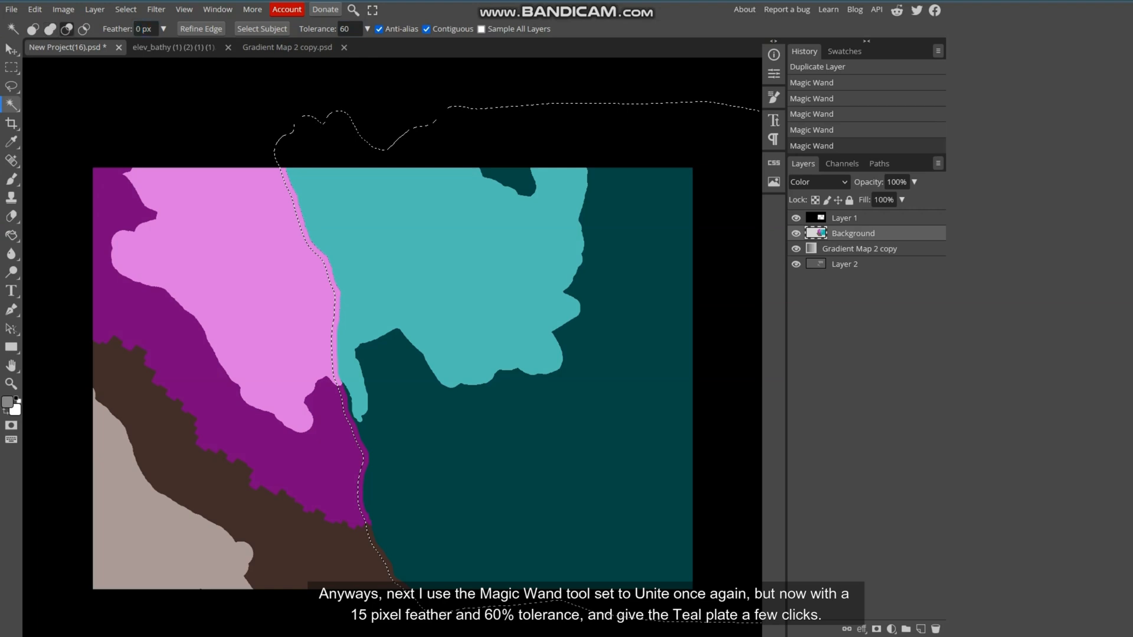
click(472, 265)
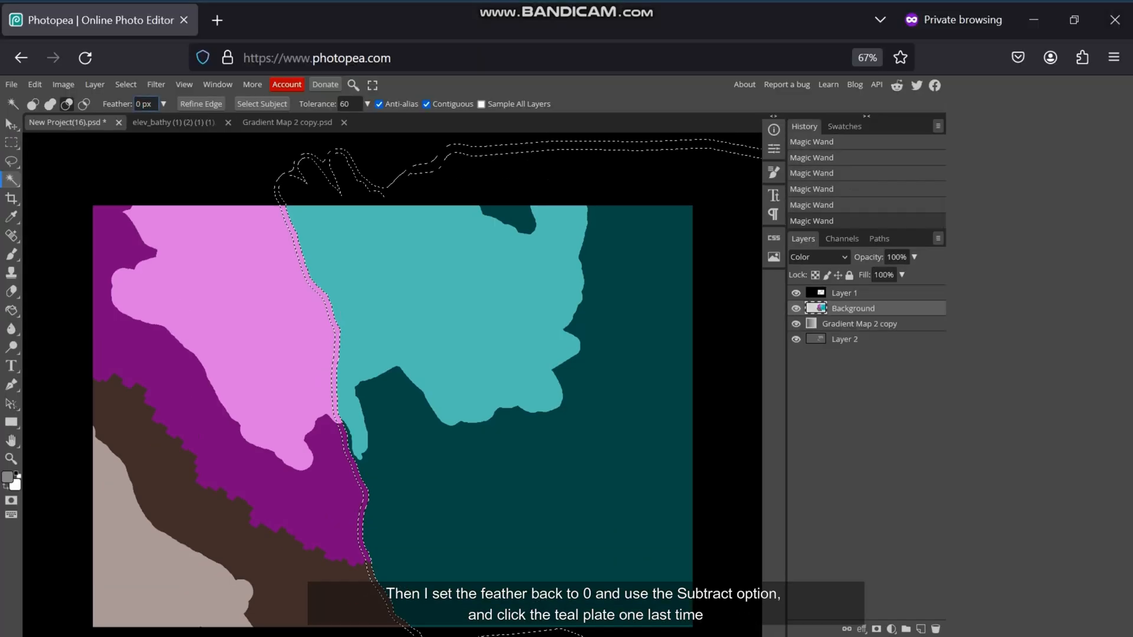
- Set the Magic Wand tolerance to 10 and subtract the fuchsia plate's continental crust from the boundary selection
drag(340, 103, 345, 104)
text(1)
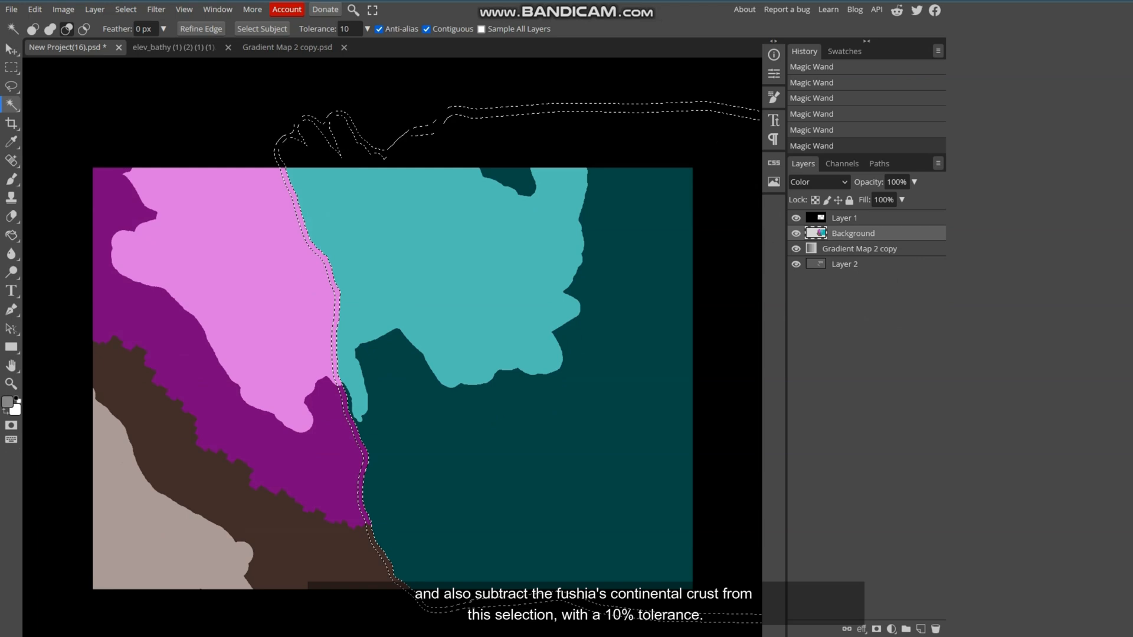
click(313, 298)
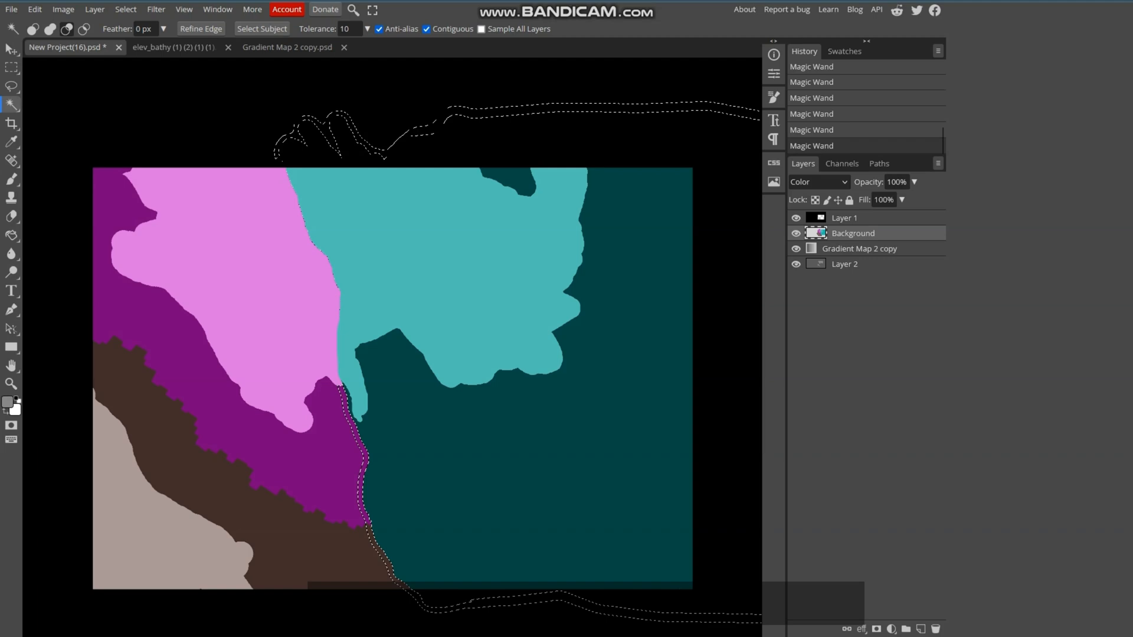
- Darken the selected boundary strip on Layer 2 into an ocean trench with a Threshold of 255, and deselect
click(843, 264)
click(63, 10)
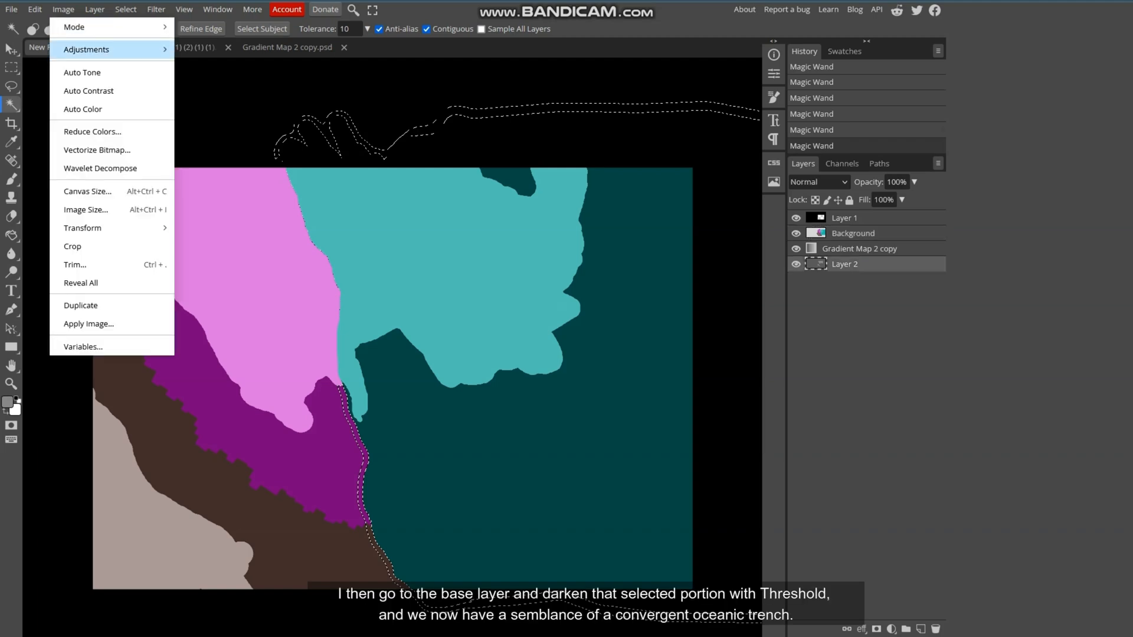
mouse_move(106, 49)
click(210, 297)
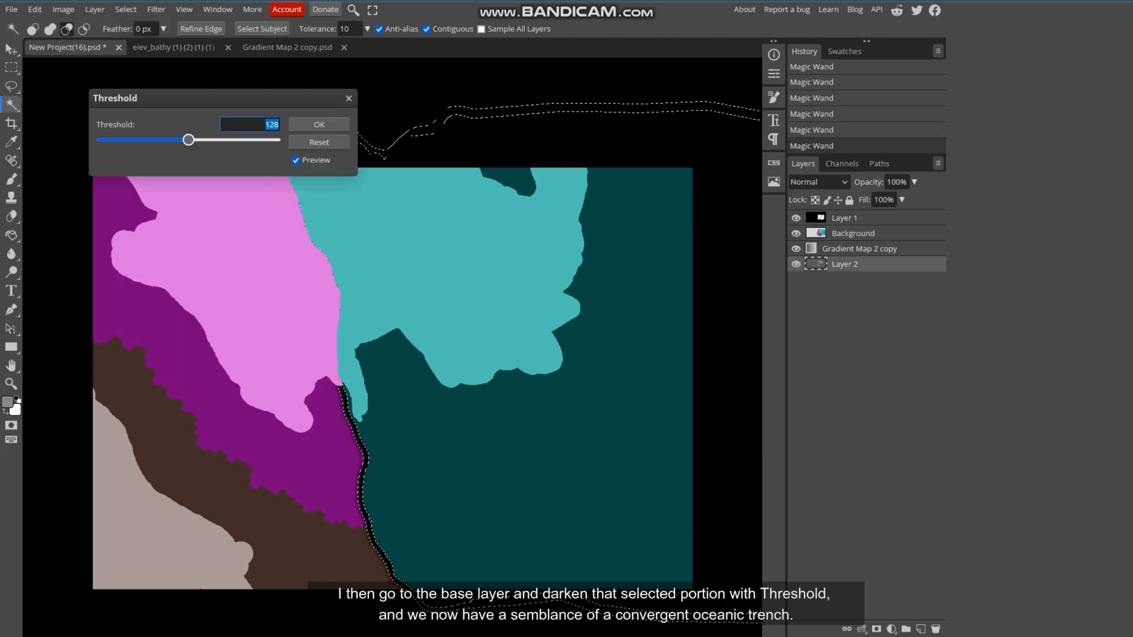
drag(187, 140, 275, 140)
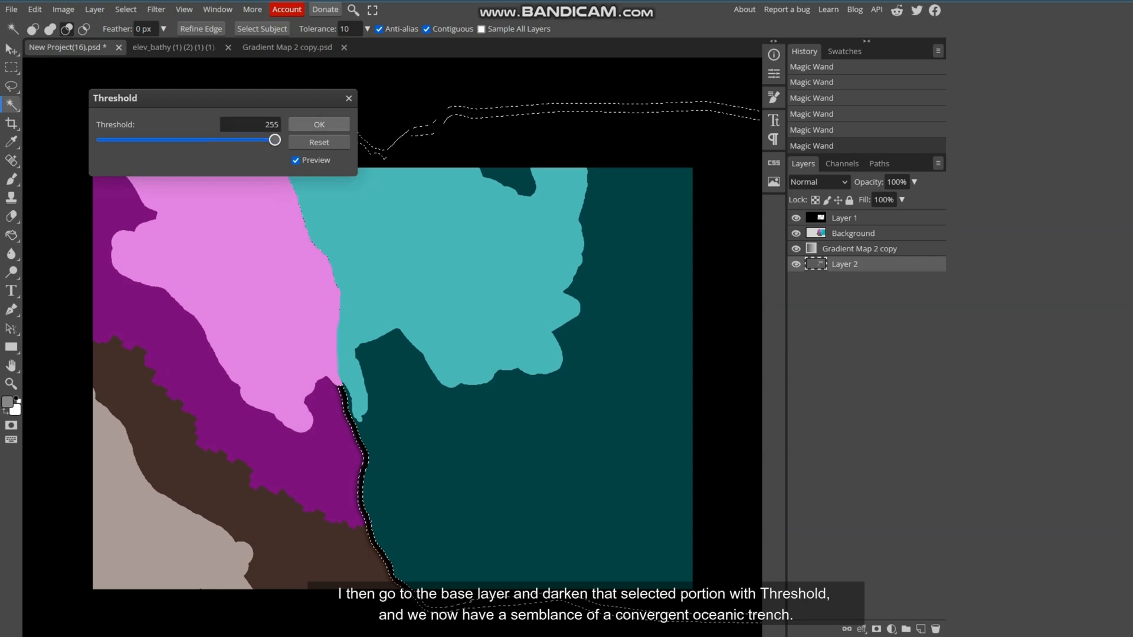
click(319, 124)
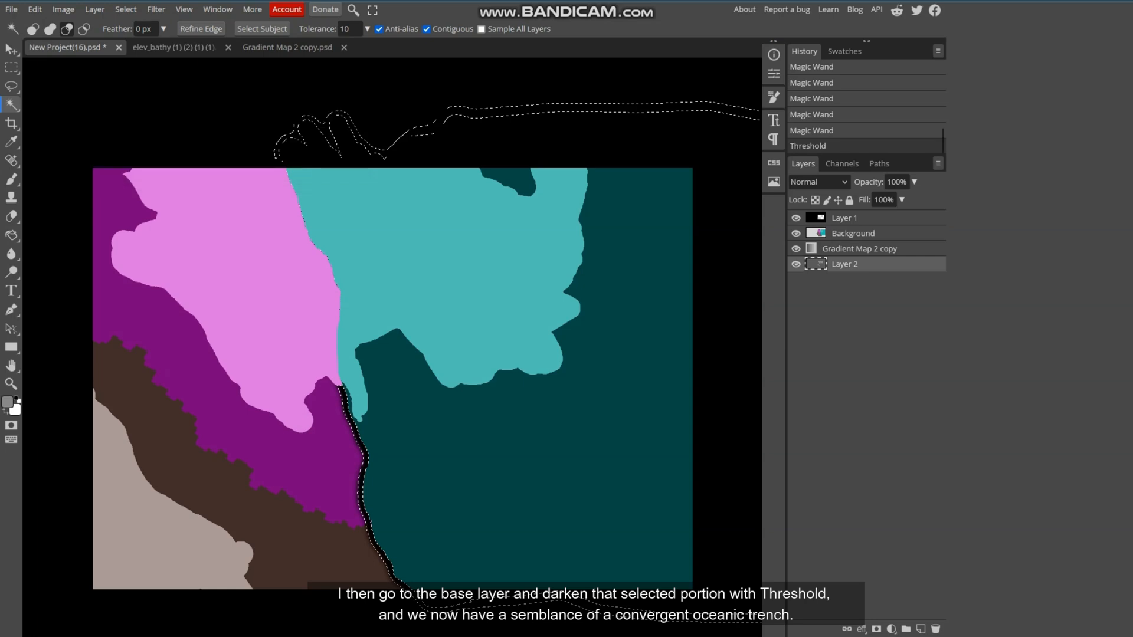
click(125, 10)
click(135, 46)
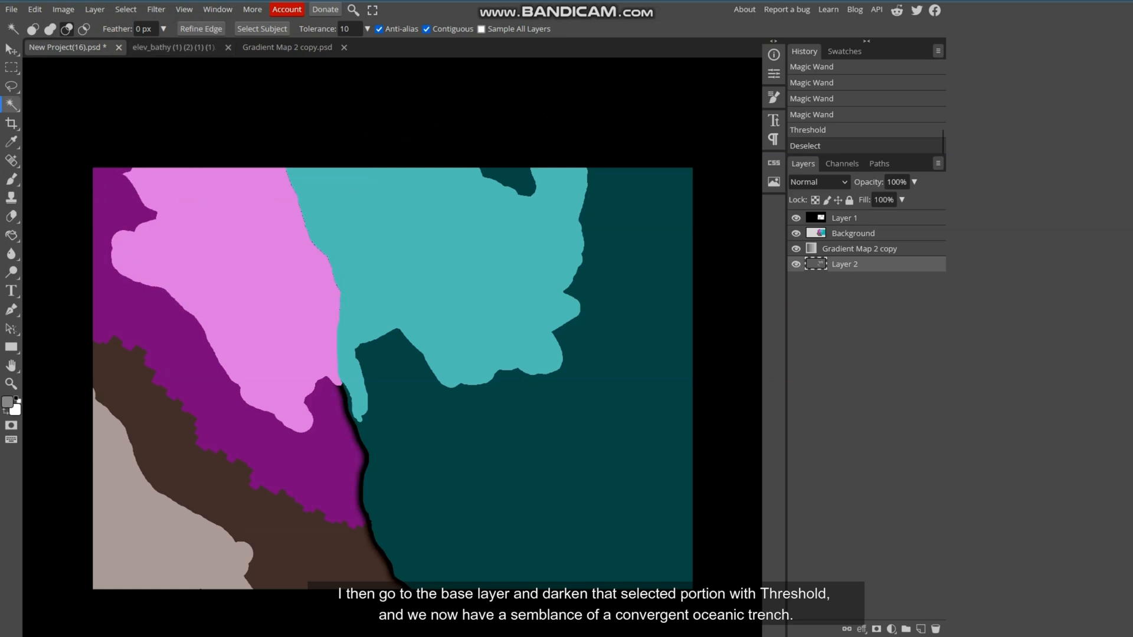
- Configure the Magic Wand with an 8 px feather and a tolerance of 60
click(151, 29)
text(1)
key(BackSpace)
text(7)
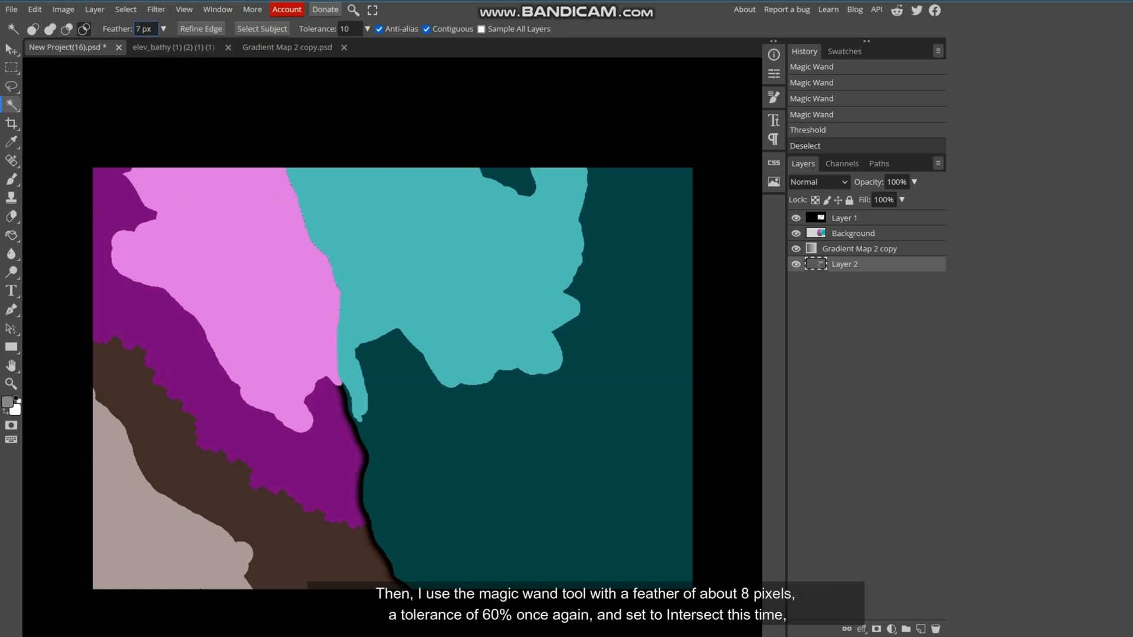
key(BackSpace)
text(8)
key(Tab)
text(60)
- Select the teal plate on the Background layer with the Magic Wand set to Intersect, repeating it to tighten the feathered edge
click(853, 233)
click(531, 472)
click(531, 472)
click(531, 472)
click(531, 472)
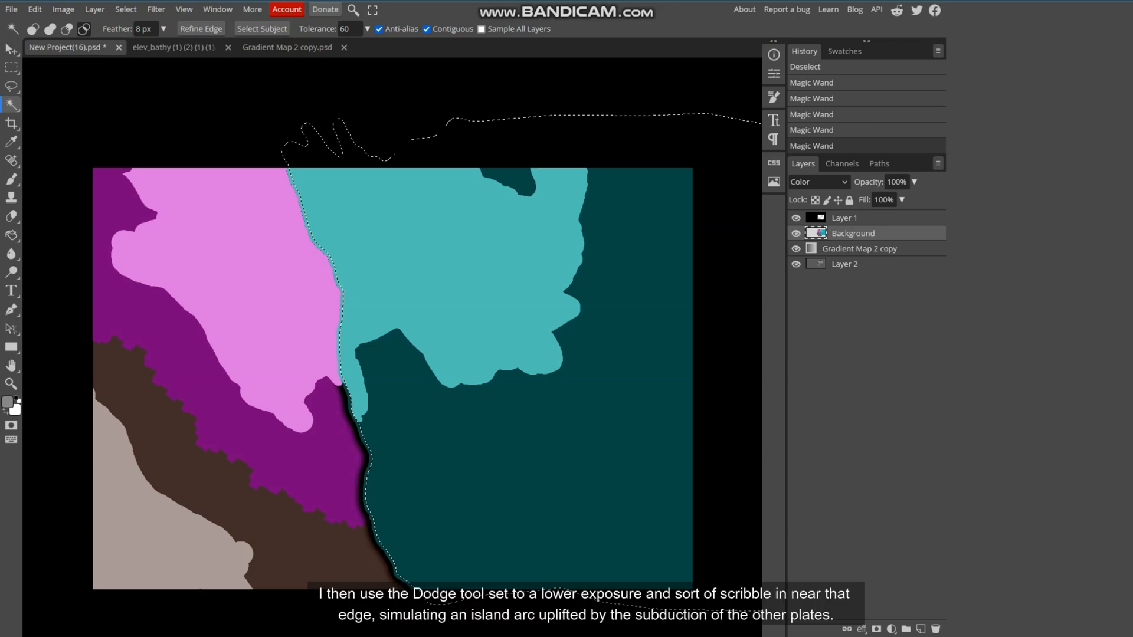
- Lighten an island arc on Layer 2 along the teal plate's trench edge with the Dodge tool at 5% exposure, including the Highlights range
key(o)
scroll(393, 389, up, 2)
right_click(755, 285)
click(844, 263)
mouse_move(472, 528)
mouse_down()
mouse_move(392, 427)
mouse_move(392, 270)
mouse_move(376, 269)
mouse_move(422, 454)
mouse_up()
click(373, 356)
mouse_move(372, 356)
mouse_down()
mouse_move(404, 420)
mouse_move(379, 395)
mouse_move(418, 274)
mouse_move(376, 276)
mouse_move(387, 262)
mouse_move(406, 321)
mouse_move(385, 244)
mouse_move(400, 396)
mouse_move(442, 503)
mouse_move(439, 395)
mouse_move(441, 424)
mouse_move(405, 386)
mouse_move(440, 433)
mouse_up()
click(104, 28)
click(102, 78)
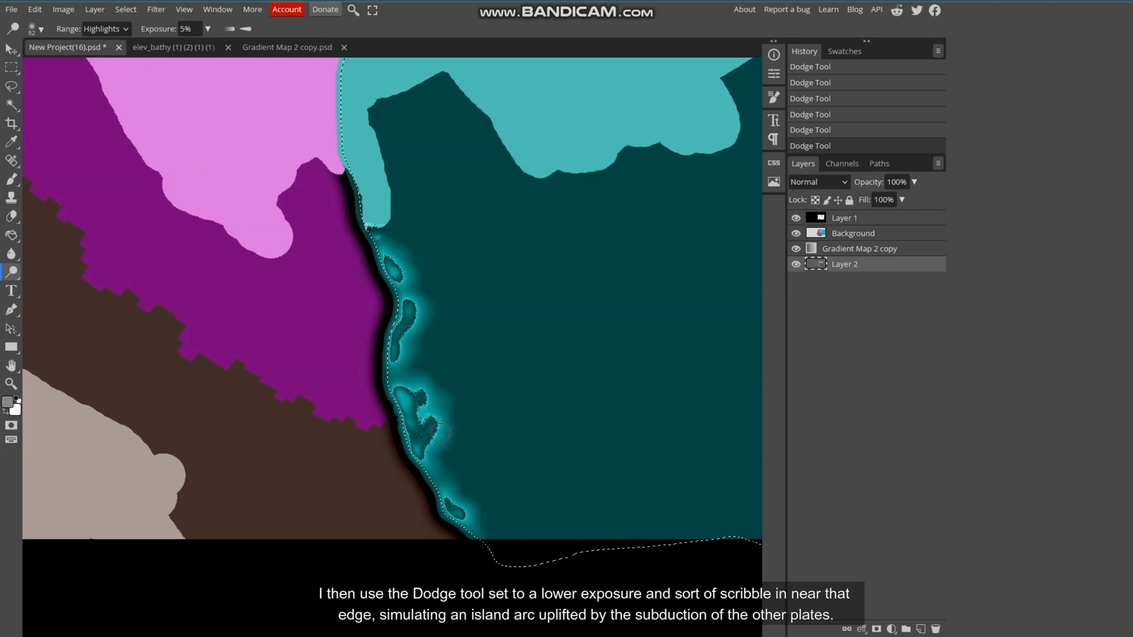
- Set the foreground colour to a slightly lighter grey matching the average dry-land elevation between +500m and +1500m on the elev_bathy scale
click(174, 48)
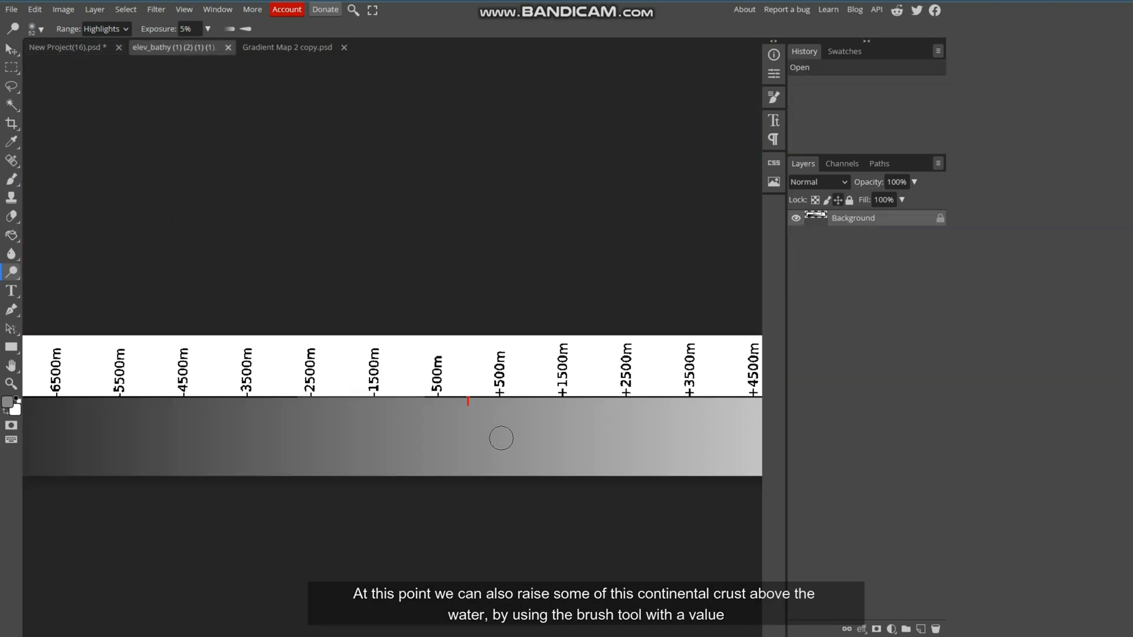
scroll(501, 438, right, 3)
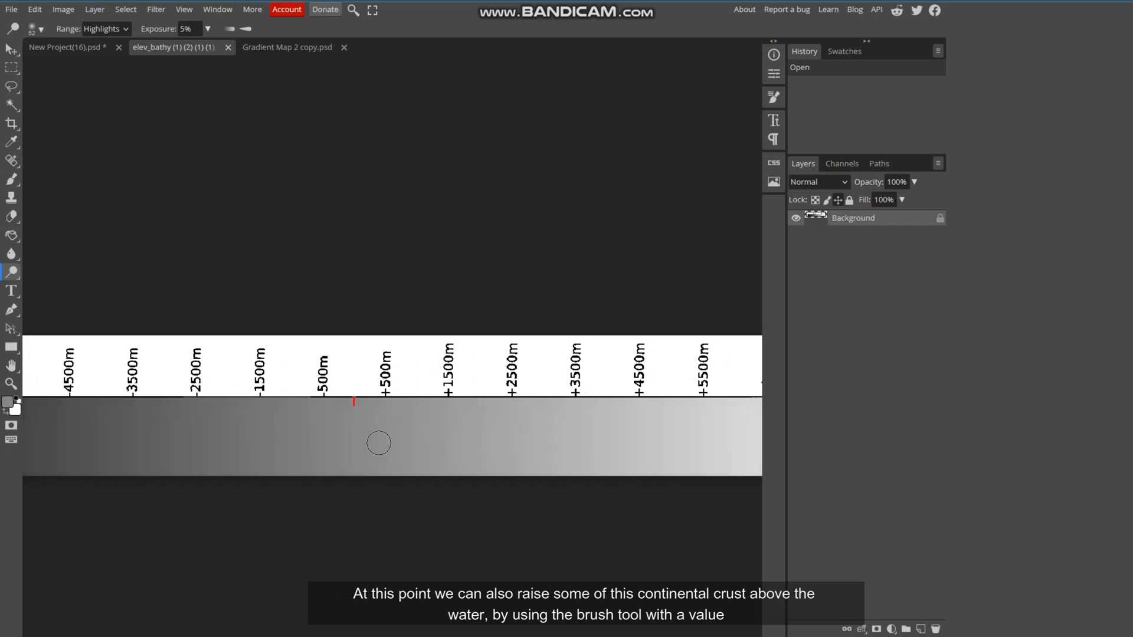
click(7, 402)
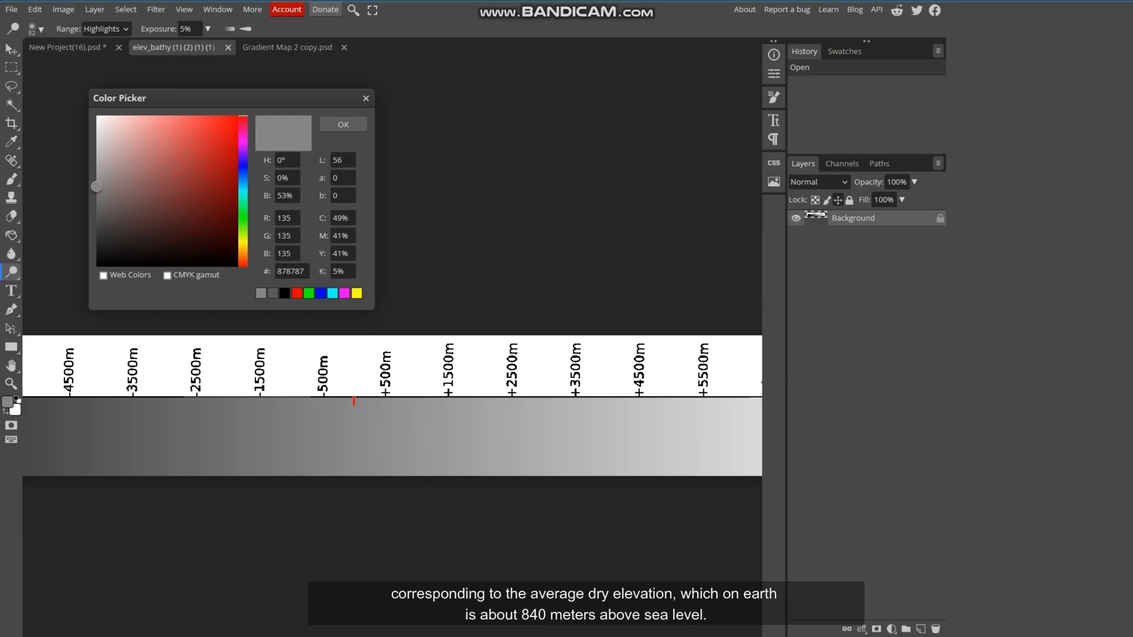
drag(97, 186, 97, 179)
key(Return)
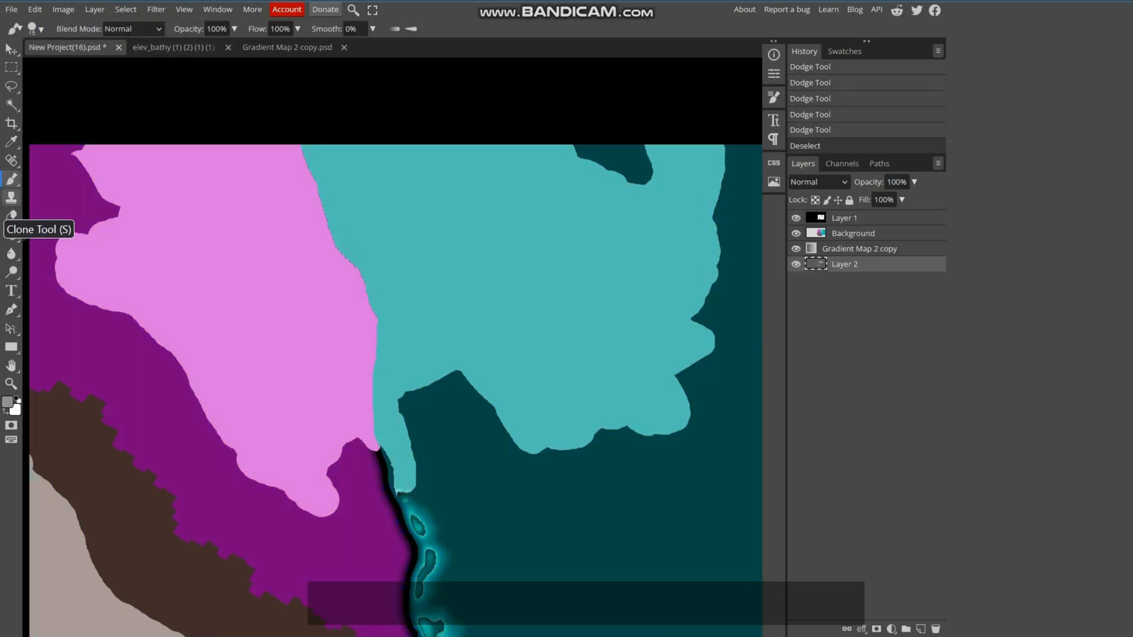
- Configure the Brush with a larger tip and a flow of 11%
click(33, 29)
drag(88, 56, 126, 55)
click(298, 29)
drag(307, 47, 259, 47)
- Paint raised land on Layer 2 inside both continents, leaving a submerged shelf along their margins, and hide the Background layer
mouse_move(395, 432)
mouse_down()
mouse_move(401, 478)
mouse_move(389, 255)
mouse_move(354, 155)
mouse_move(425, 378)
mouse_move(365, 448)
mouse_move(293, 159)
mouse_move(318, 283)
mouse_move(331, 147)
mouse_up()
mouse_move(329, 201)
mouse_down()
mouse_move(472, 365)
mouse_move(637, 330)
mouse_move(413, 166)
mouse_move(536, 208)
mouse_move(655, 354)
mouse_move(614, 153)
mouse_move(655, 176)
mouse_move(625, 215)
mouse_up()
mouse_move(322, 501)
mouse_down()
mouse_move(277, 360)
mouse_move(177, 260)
mouse_move(147, 177)
mouse_move(145, 291)
mouse_up()
scroll(145, 290, down, 3)
mouse_move(336, 489)
mouse_down()
mouse_move(177, 366)
mouse_move(166, 284)
mouse_move(224, 490)
mouse_up()
scroll(717, 213, up, 3)
click(796, 233)
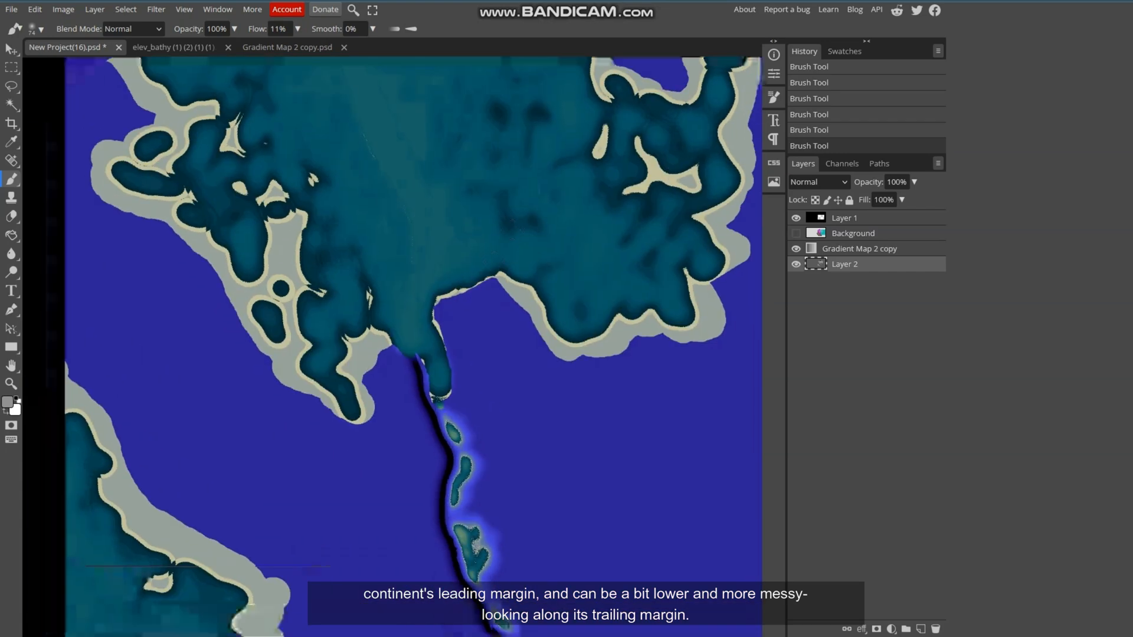
- Add an empty layer above Layer 2, with the Gradient tool active and the Gradient Map 2 copy layer hidden
scroll(407, 330, down, 1)
scroll(675, 360, down, 2)
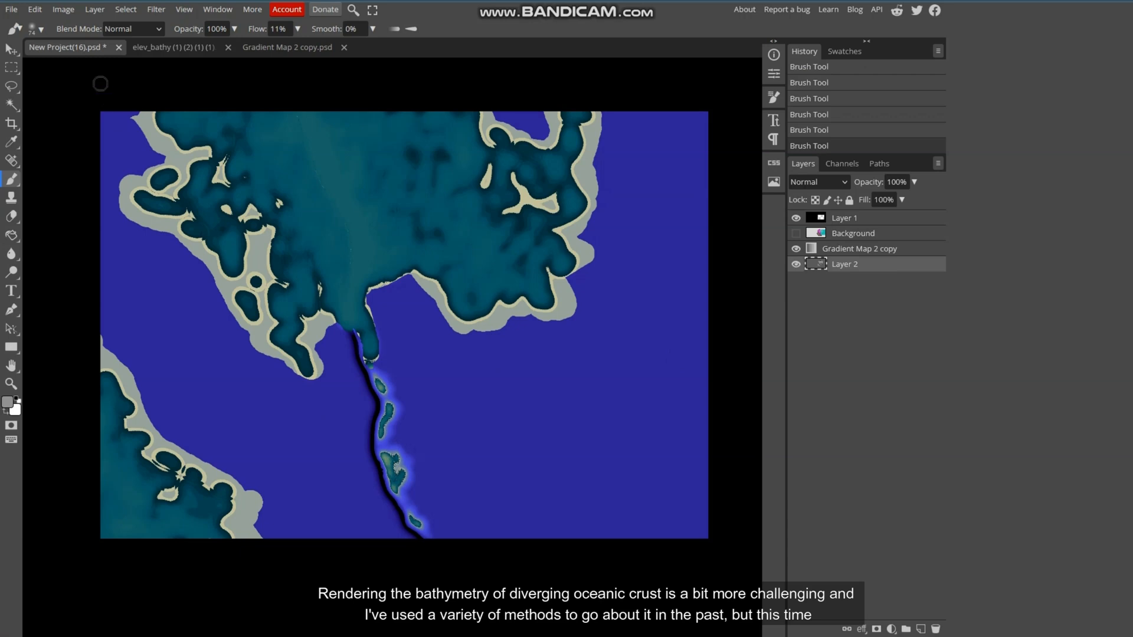
click(95, 9)
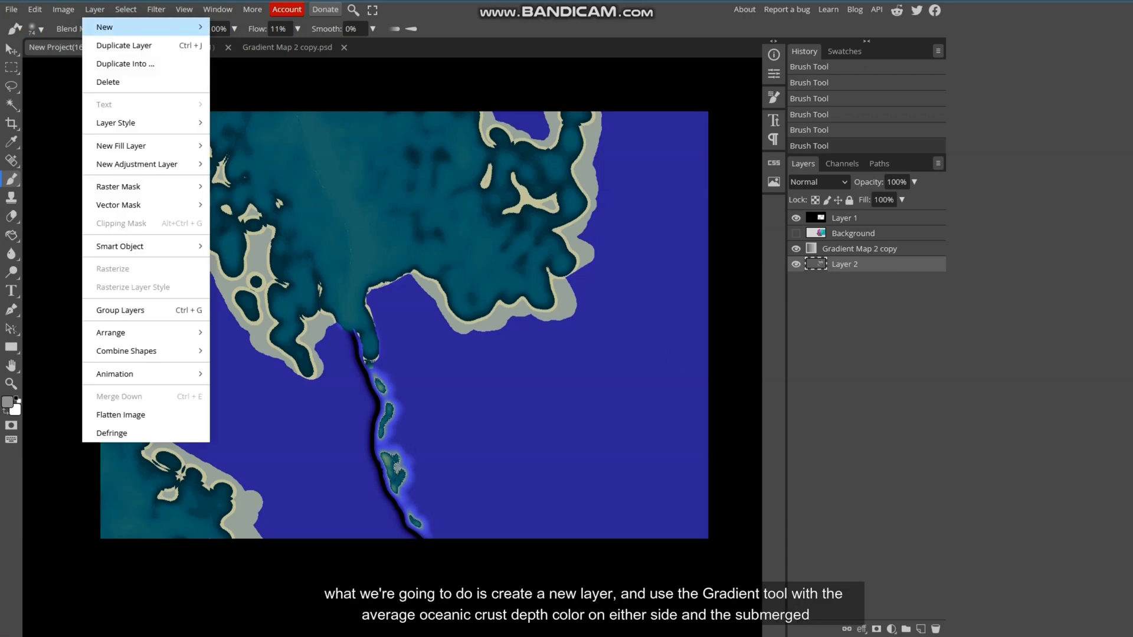
mouse_move(104, 27)
click(242, 28)
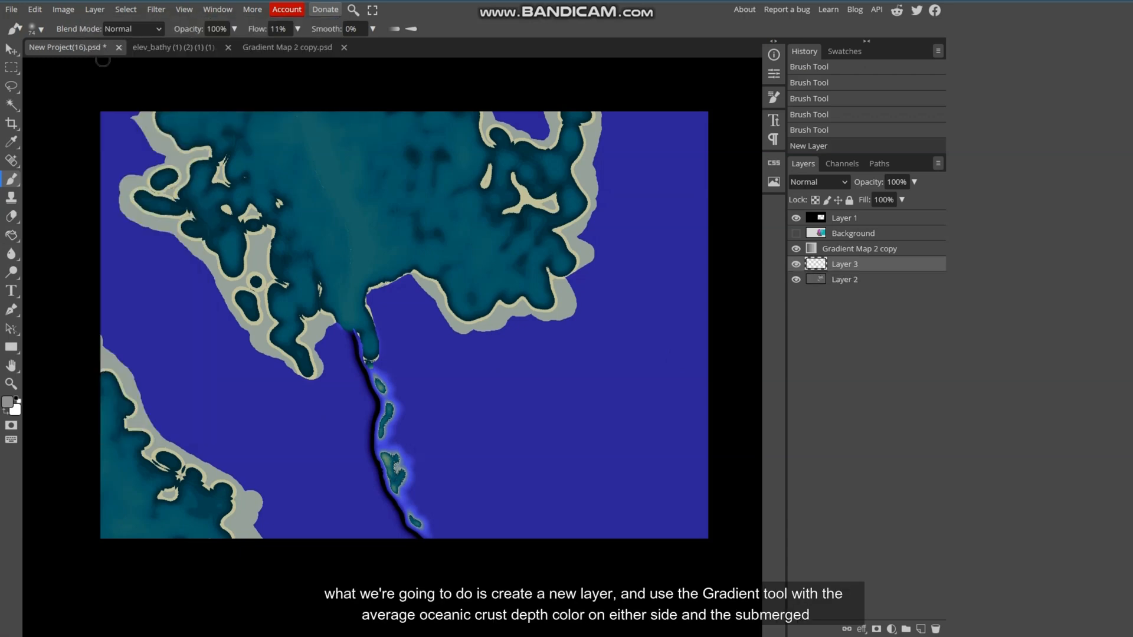
right_click(11, 234)
click(59, 224)
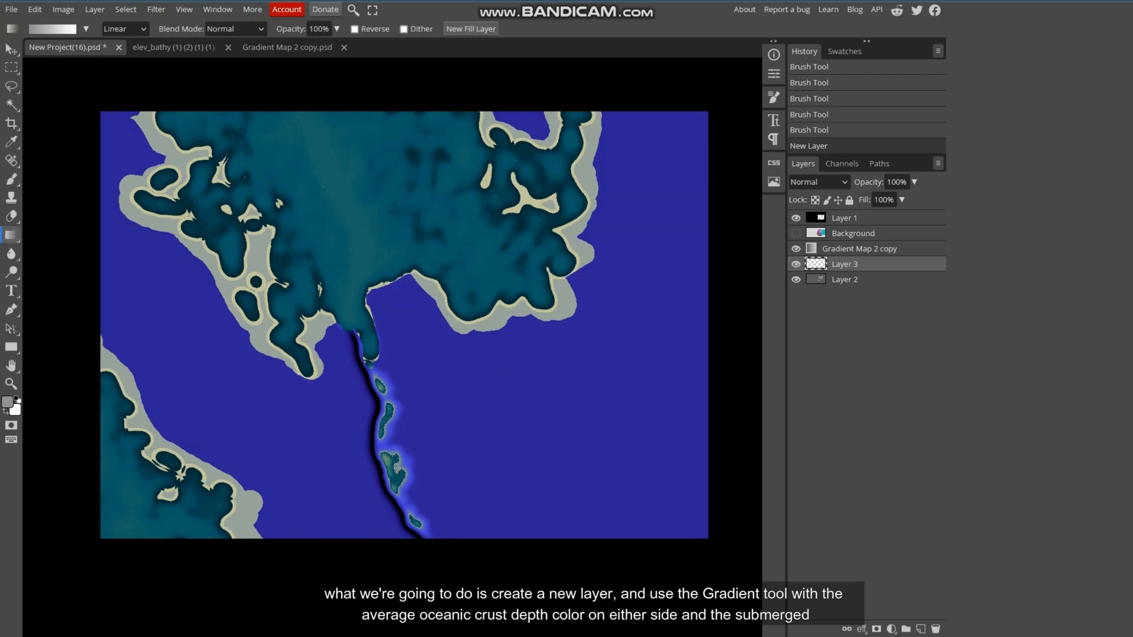
click(796, 248)
- Set the gradient's start colour to the continental shelf grey and its end colour to the darker ocean-floor grey
click(52, 28)
click(105, 246)
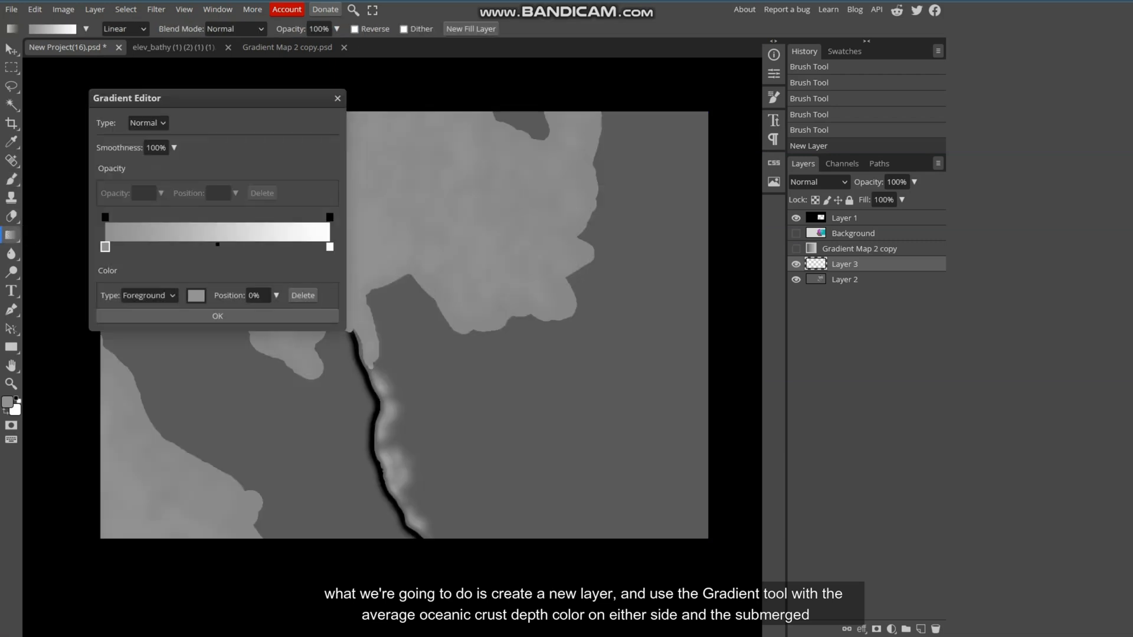
click(196, 295)
drag(228, 185, 638, 178)
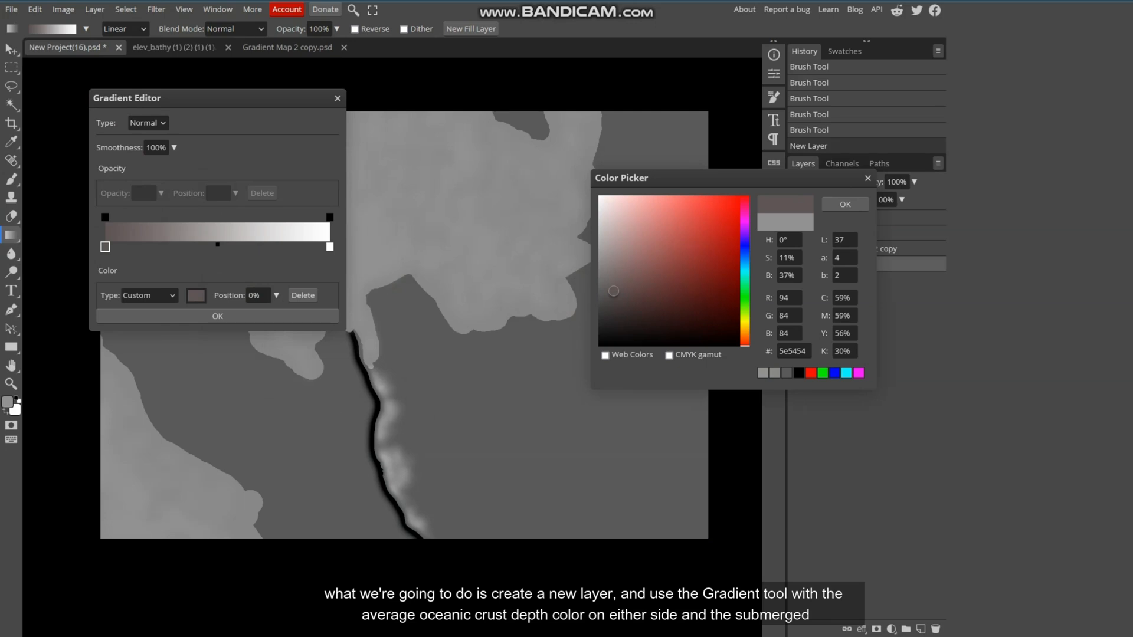
click(844, 204)
click(330, 246)
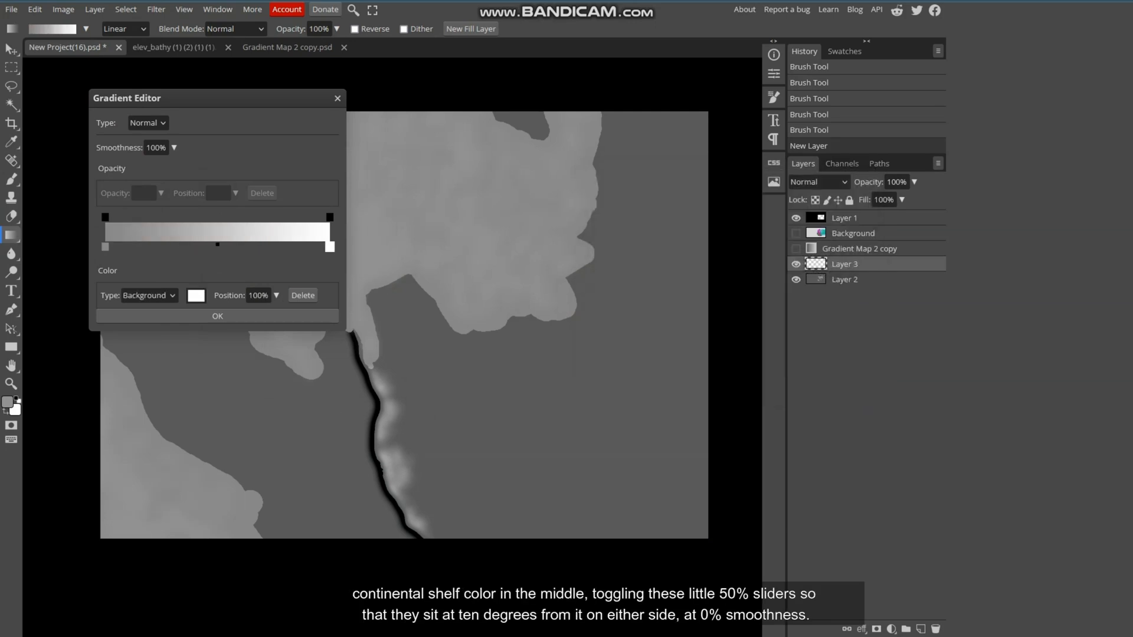
click(196, 294)
click(845, 204)
- Centre the shelf-grey colour stop in the gradient and add a start stop in the ocean-floor grey
click(201, 246)
drag(201, 247, 251, 244)
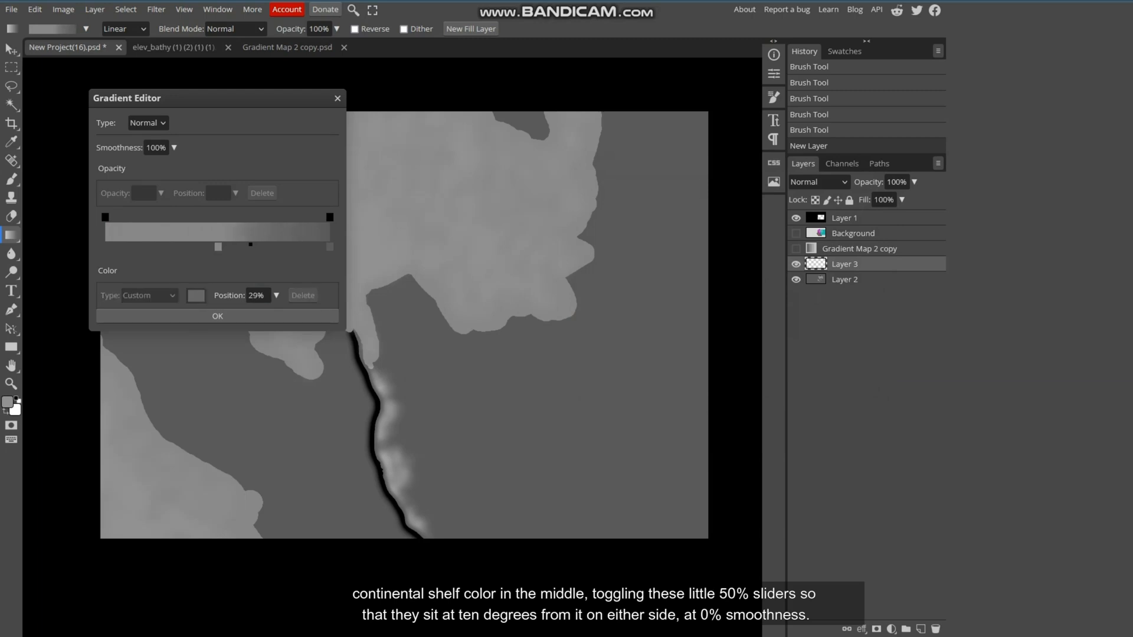
click(105, 246)
click(196, 295)
click(844, 204)
- Bring the gradient's left midpoint in close to the central stop, set the smoothness to 0% and accept the gradient
click(168, 245)
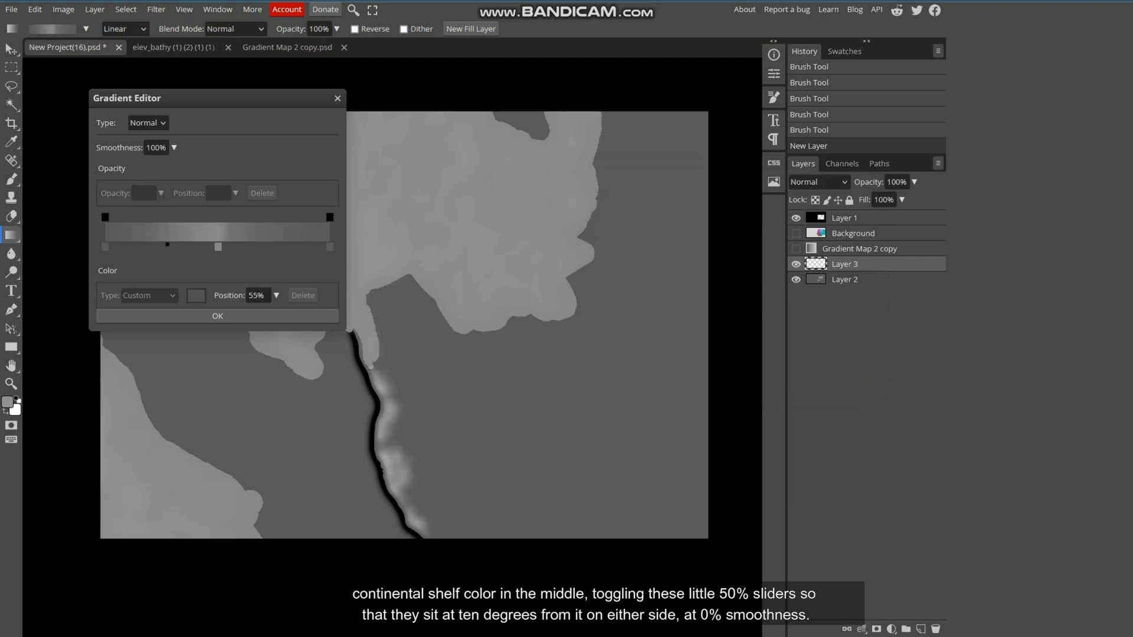
drag(167, 244, 206, 245)
drag(172, 165, 101, 165)
click(218, 315)
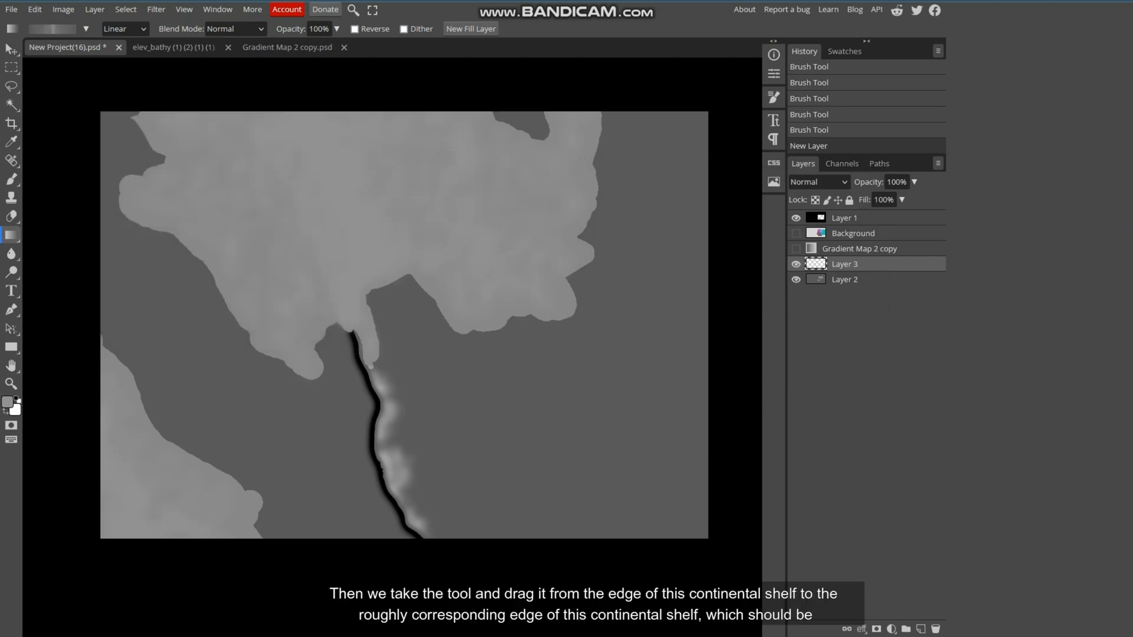
- Draw a linear gradient on Layer 3 between the facing continental shelf edges, undoing a first attempt and showing the Background layer as a guide
drag(310, 380, 213, 464)
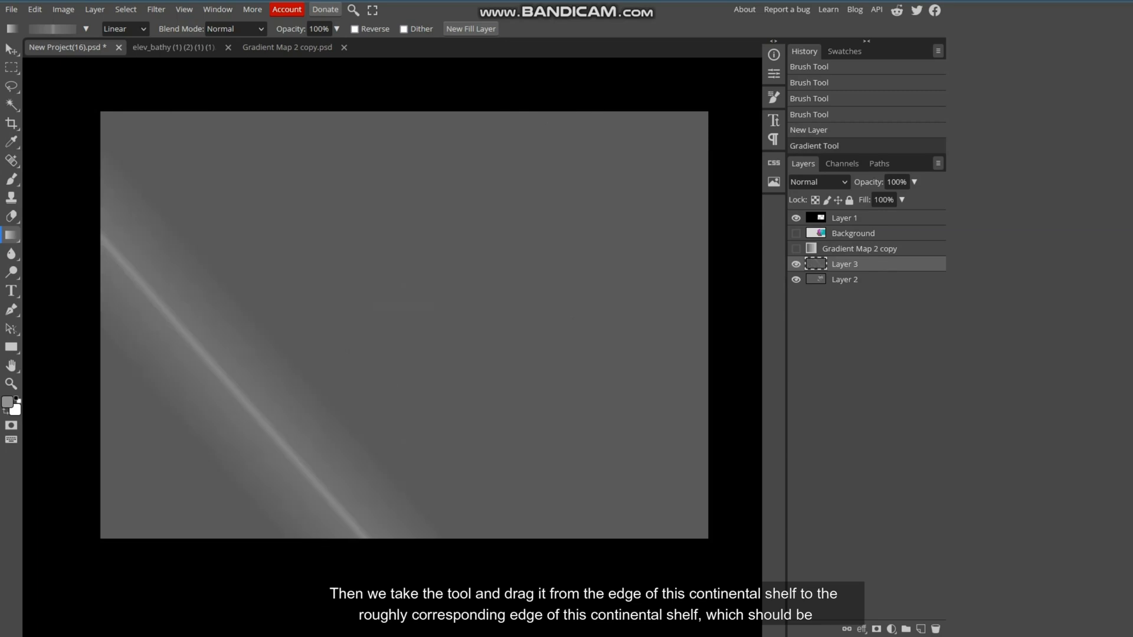
drag(911, 200, 892, 200)
click(796, 233)
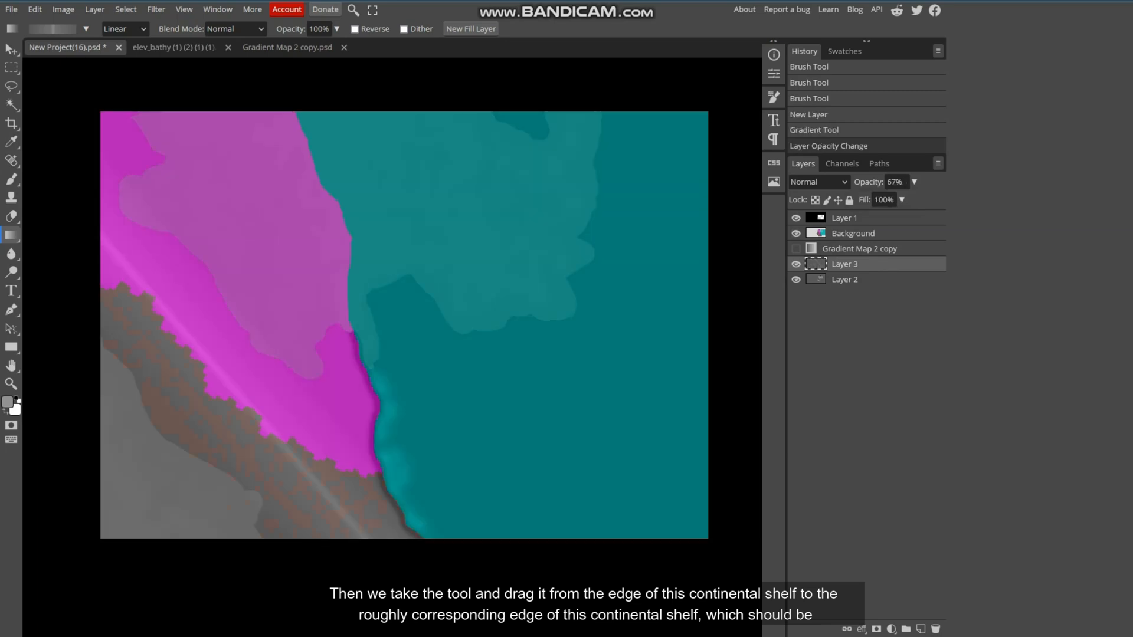
key(ctrl+z)
key(ctrl+z)
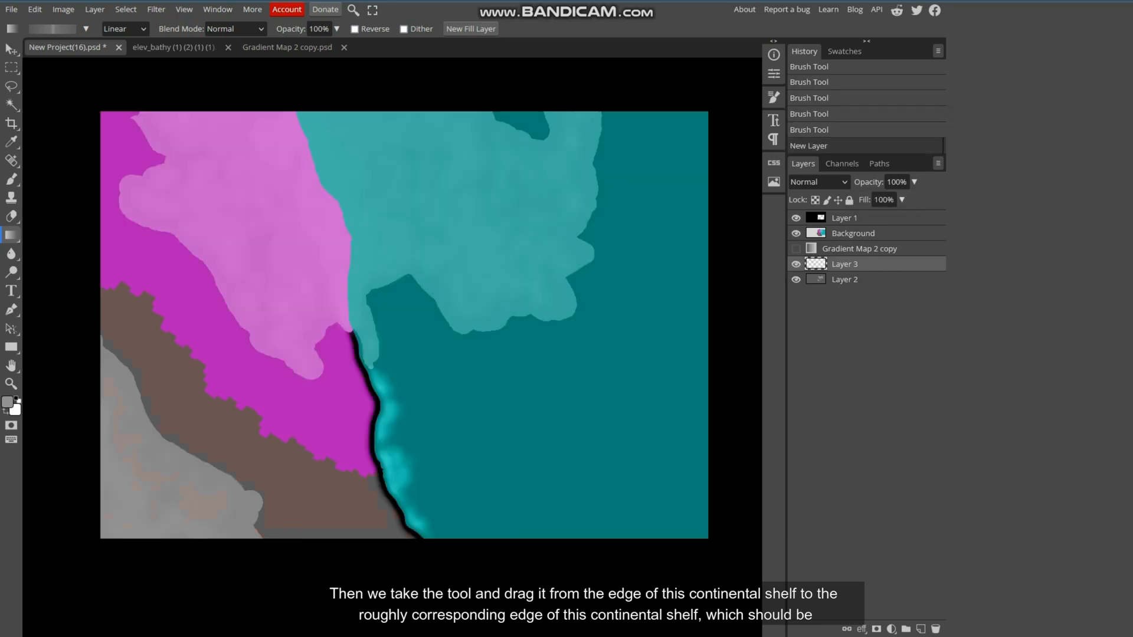
drag(260, 408, 209, 465)
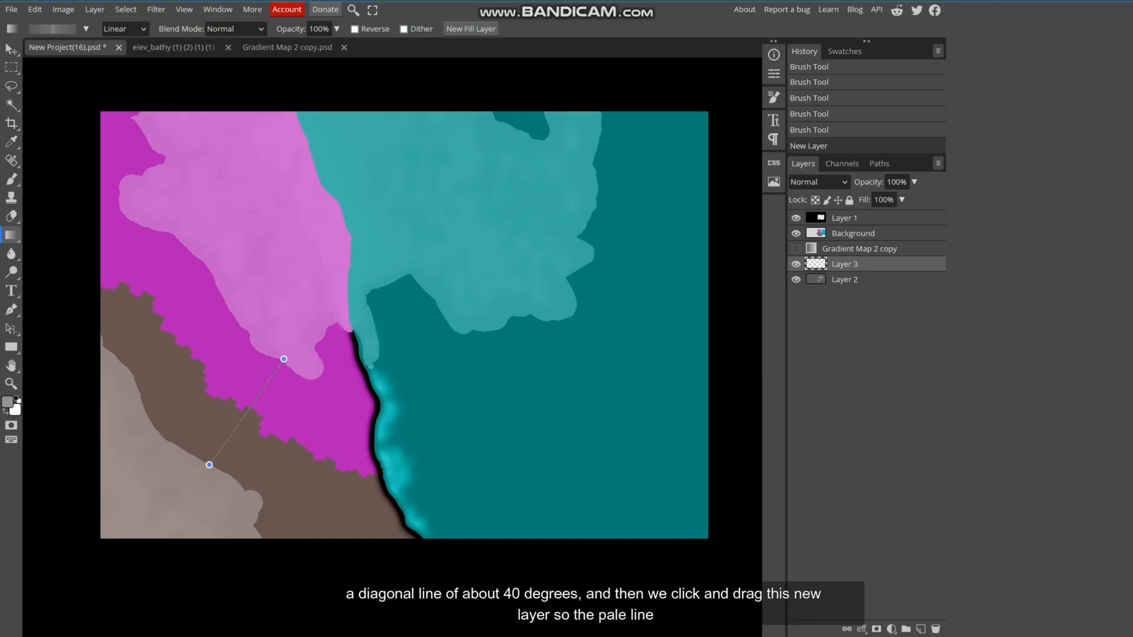
drag(283, 359, 281, 360)
- Move Layer 3 above the Background layer and set its opacity to 60%
drag(844, 263, 844, 233)
click(914, 181)
drag(916, 200, 891, 199)
- Move Layer 3 so the gradient's pale line lies on the longest straight segment of the divergent boundary
scroll(357, 501, up, 2)
right_click(11, 50)
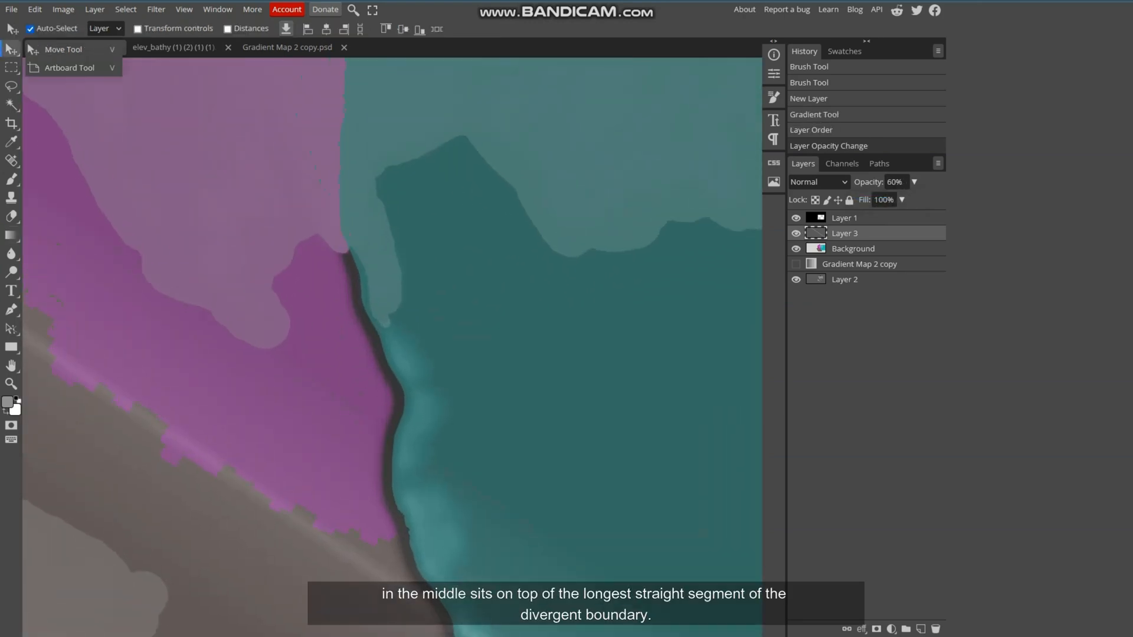
key(Escape)
drag(230, 436, 228, 434)
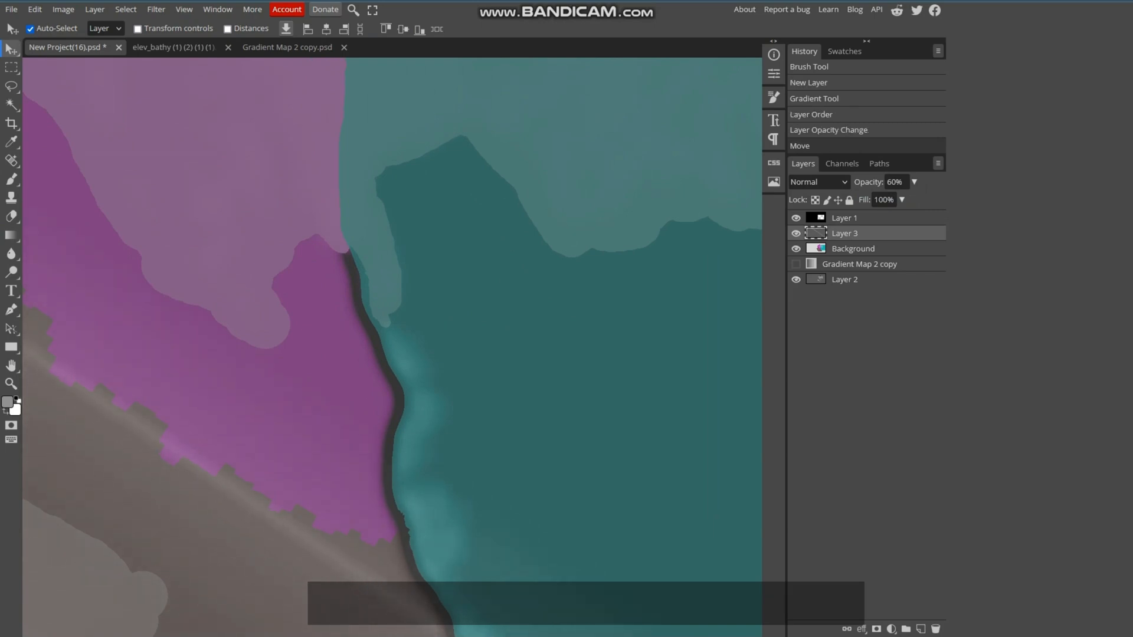
- Add a raster mask to Layer 3 and invert it to black, with the square brush tip and white foreground colour ready
click(876, 629)
right_click(11, 179)
key(Escape)
click(36, 28)
click(160, 146)
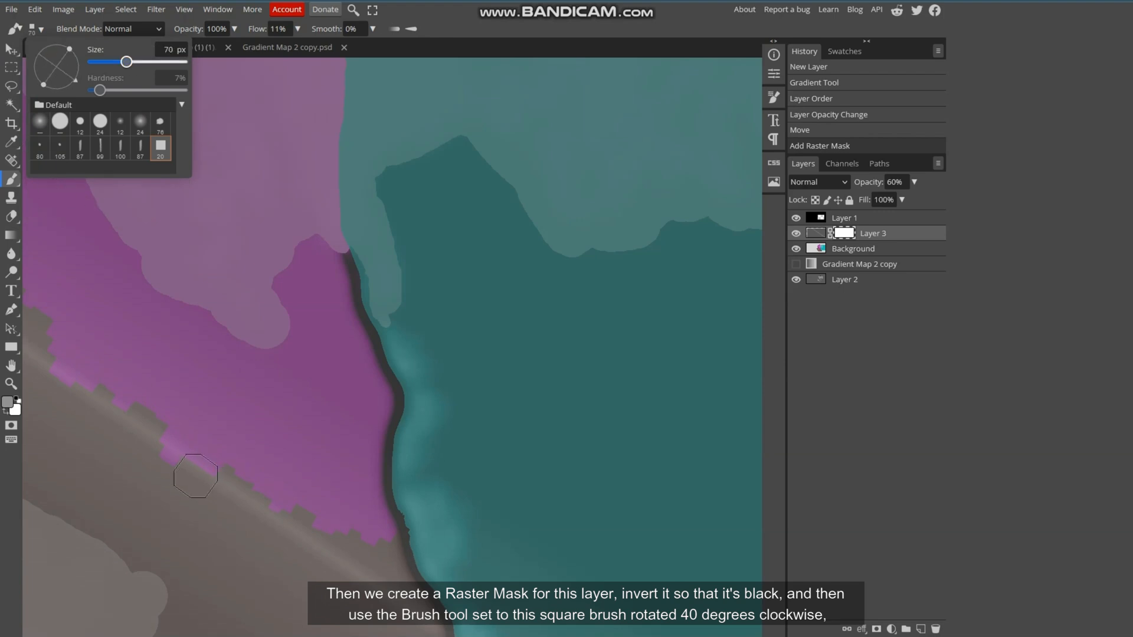
key(bracketleft)
key(x)
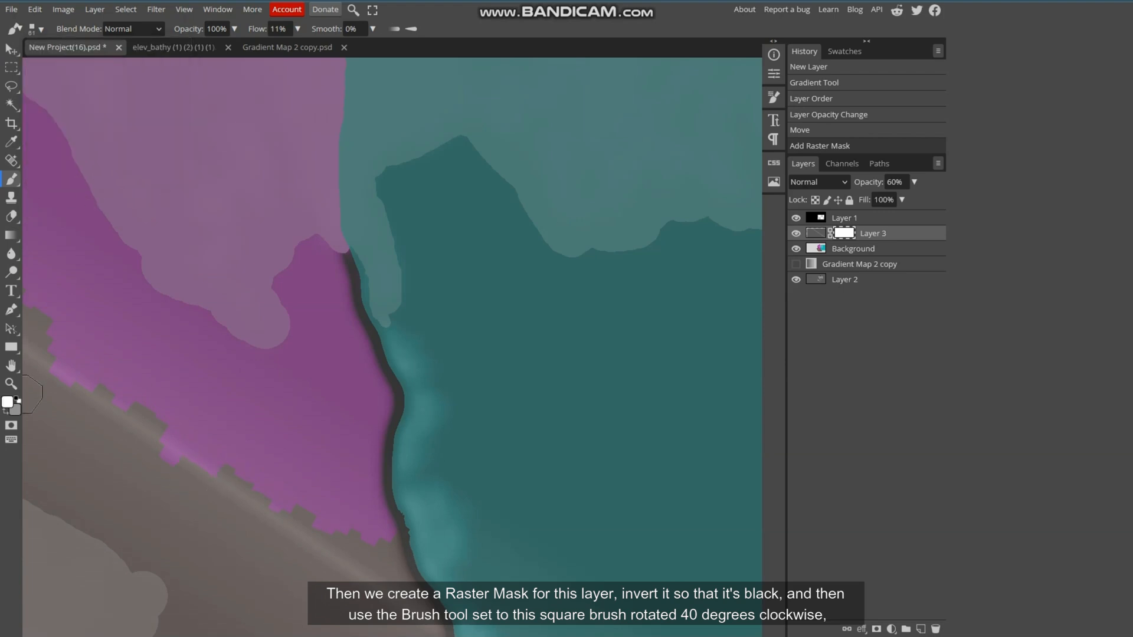
key(ctrl+i)
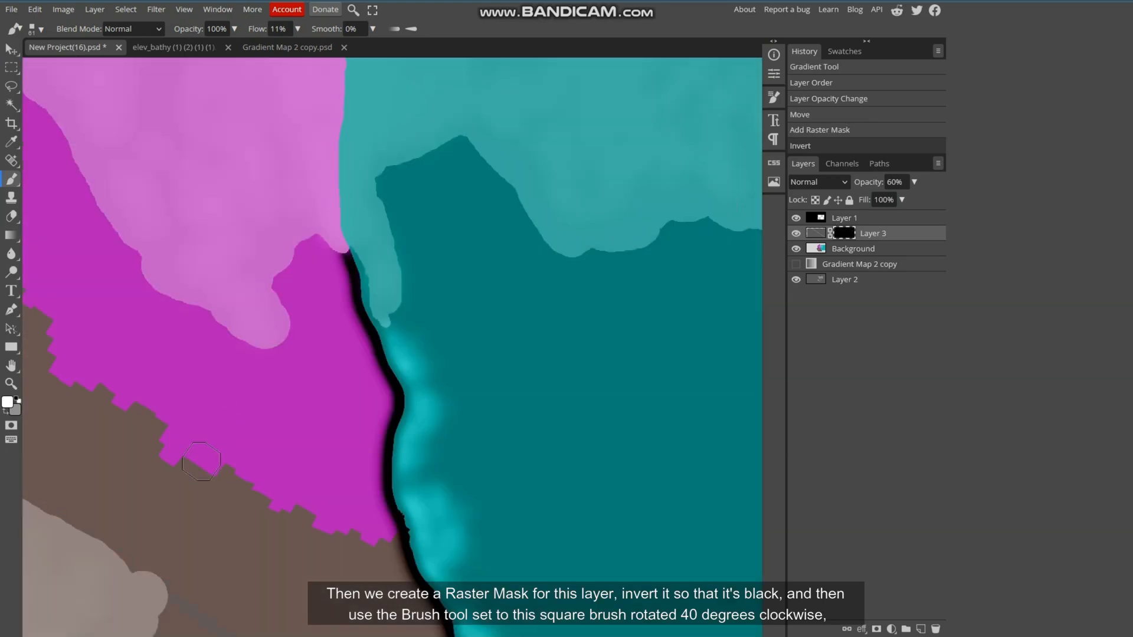
- Paint a trial stroke on Layer 3's mask, set the Brush flow to 100% and undo the stroke
drag(176, 492, 121, 548)
key(shift+0)
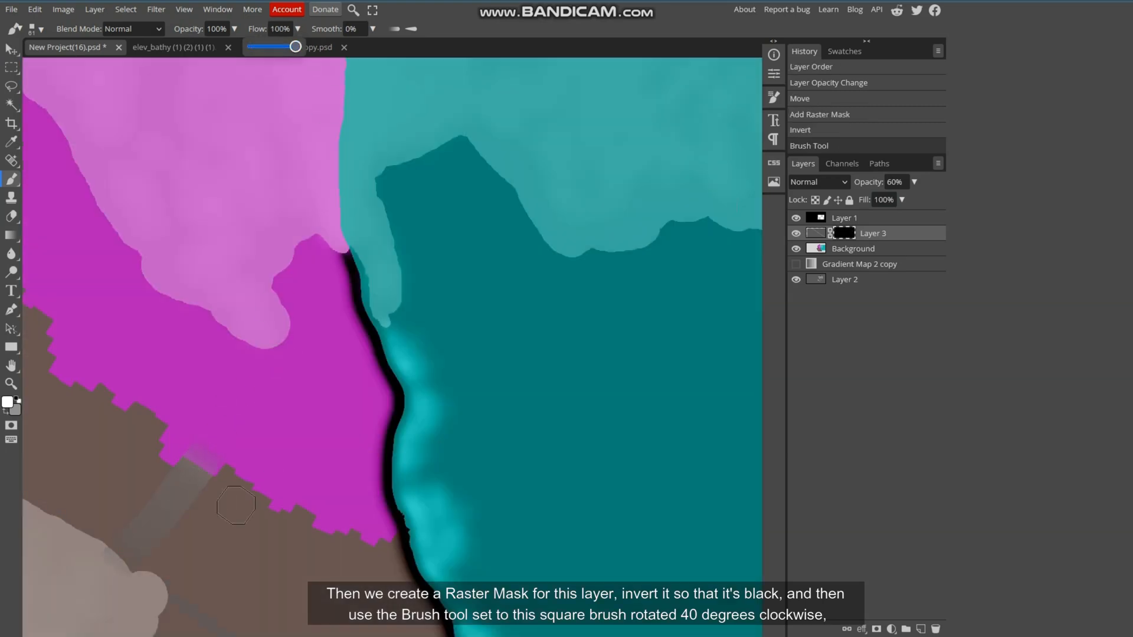
key(ctrl+z)
drag(204, 450, 138, 554)
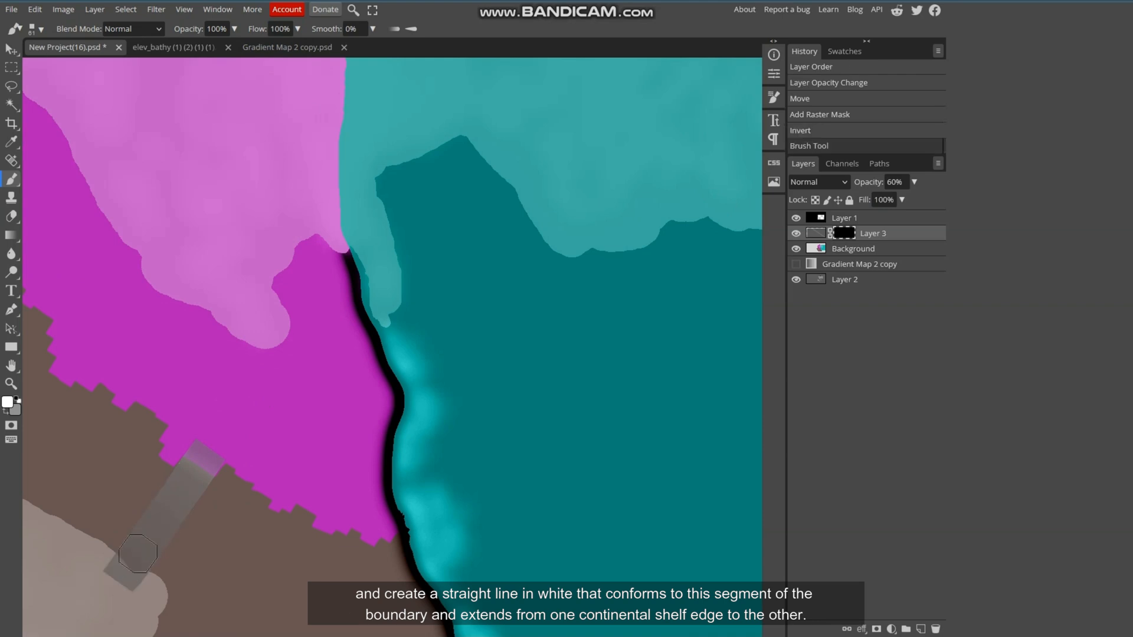
key(ctrl+z)
mouse_move(272, 344)
mouse_down()
mouse_move(216, 434)
mouse_move(142, 494)
mouse_up()
key(ctrl+z)
drag(203, 448, 142, 548)
key(ctrl+z)
- Paint a straight white stripe on Layer 3's mask across the boundary from shelf edge to shelf edge, and set the layer opacity to 100%
drag(165, 512, 260, 361)
drag(184, 489, 134, 554)
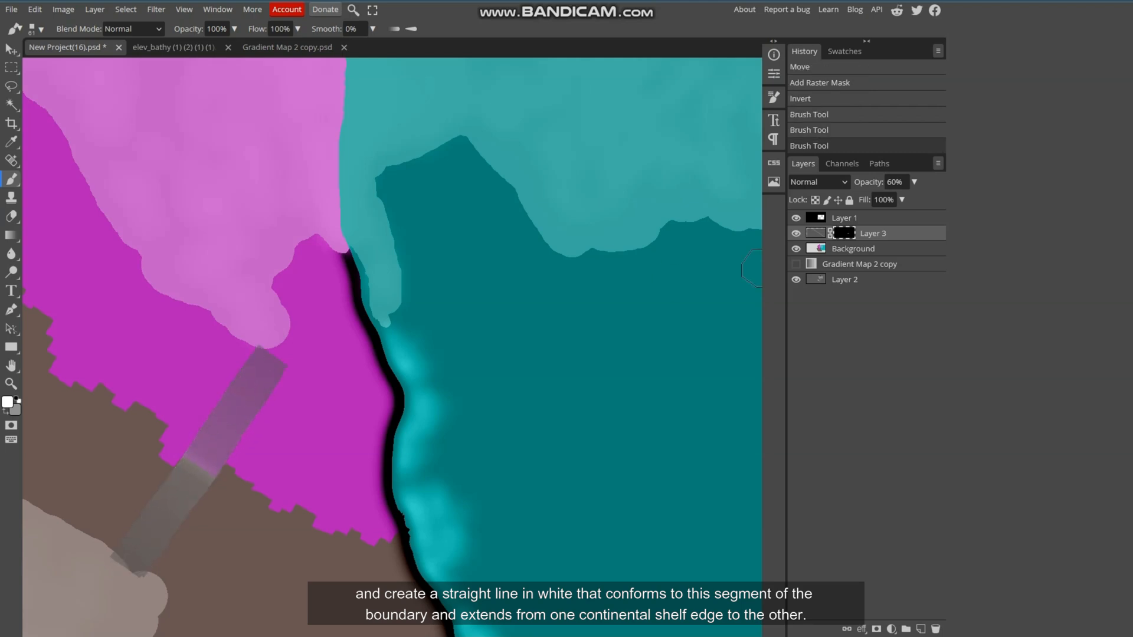
click(914, 182)
drag(888, 199, 912, 199)
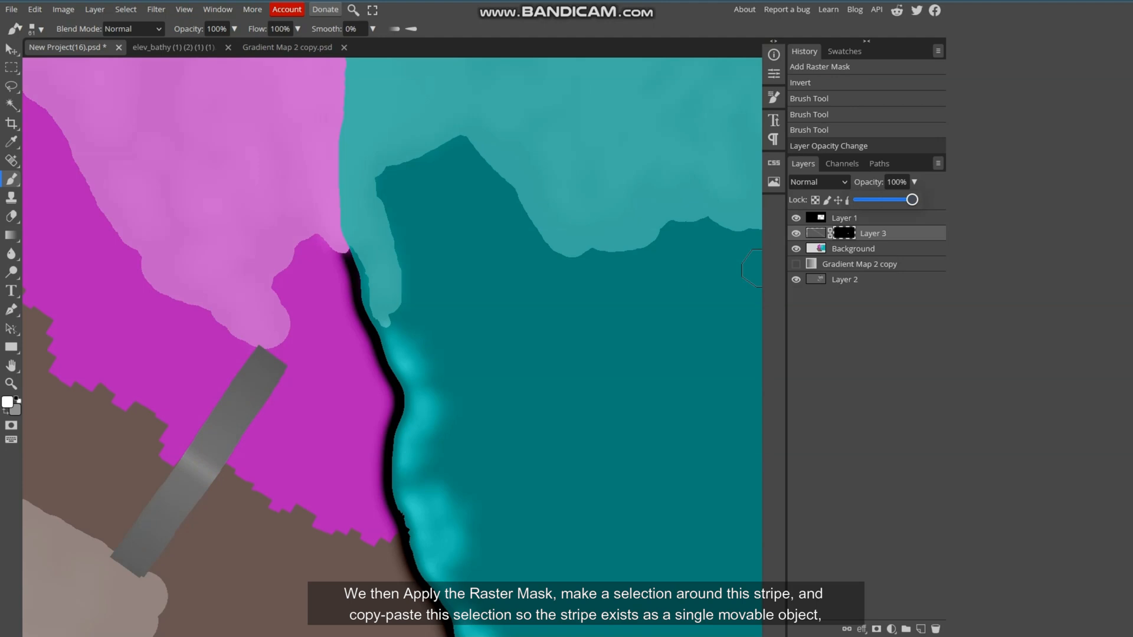
- Apply Layer 3's raster mask and enclose the grey stripe in a rectangular selection
right_click(834, 234)
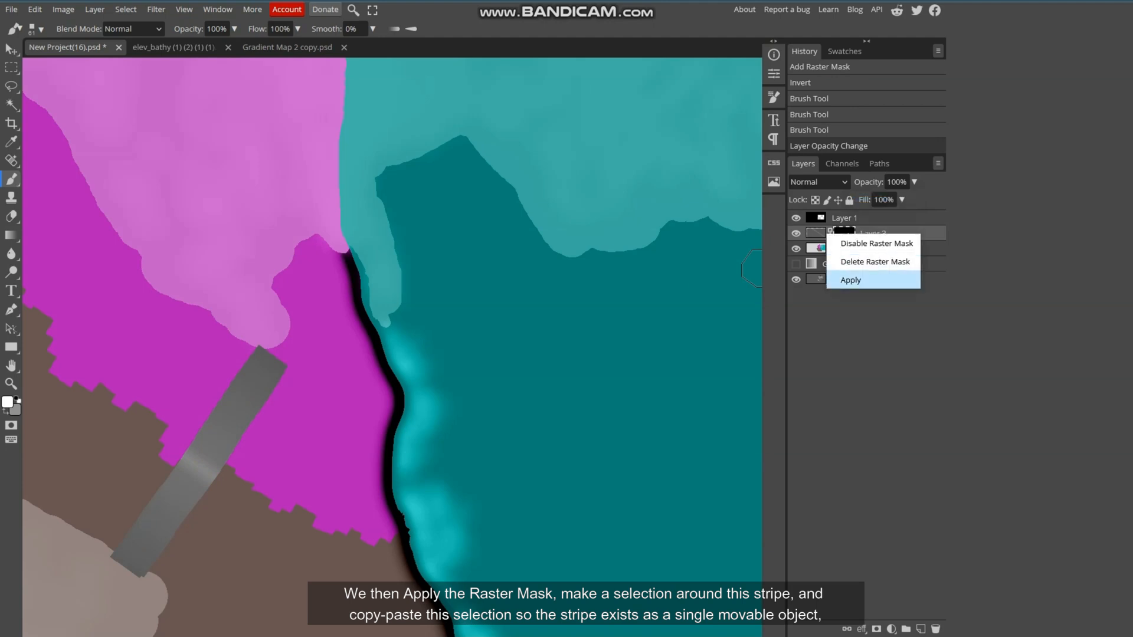
click(850, 280)
click(11, 68)
click(71, 71)
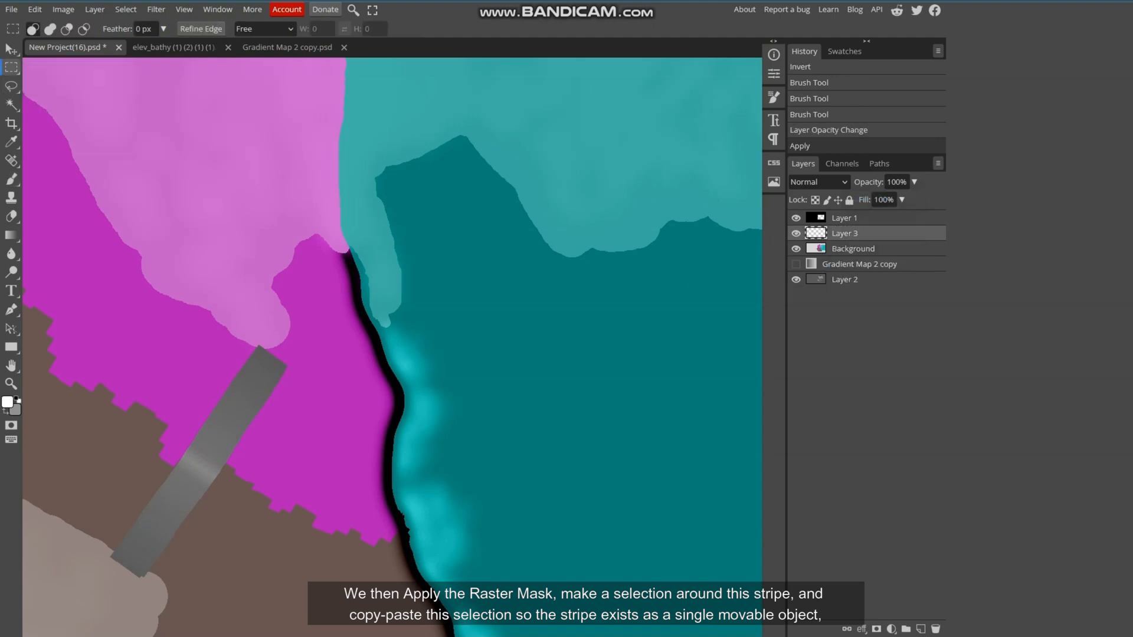
drag(70, 275, 324, 604)
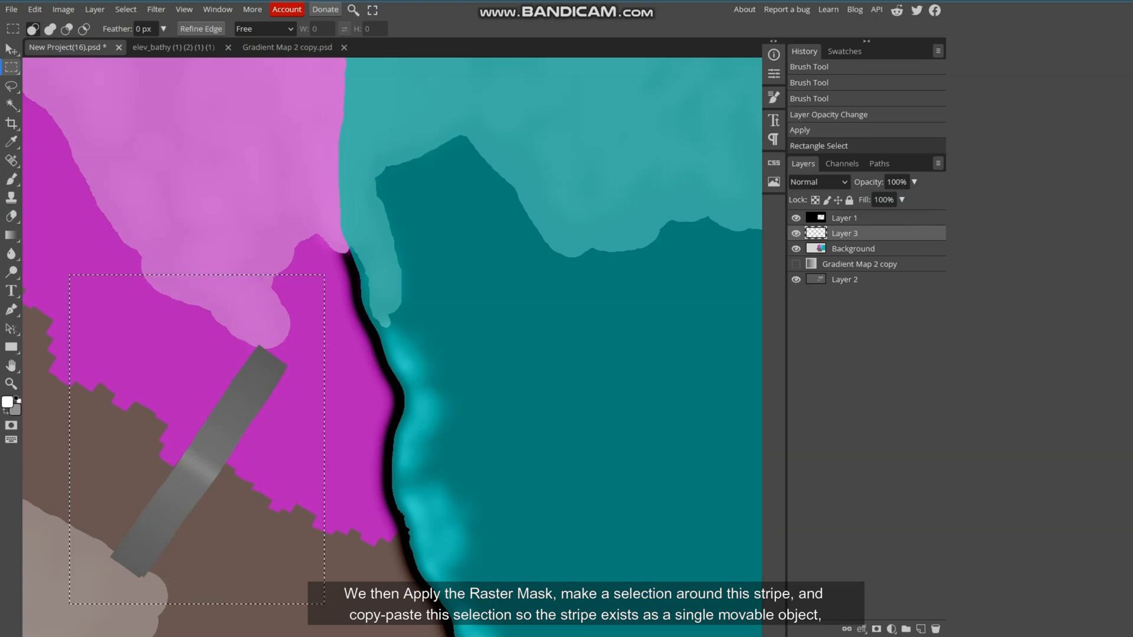
- Copy the selected stripe onto its own layer and delete Layer 3
key(ctrl+c)
key(ctrl+v)
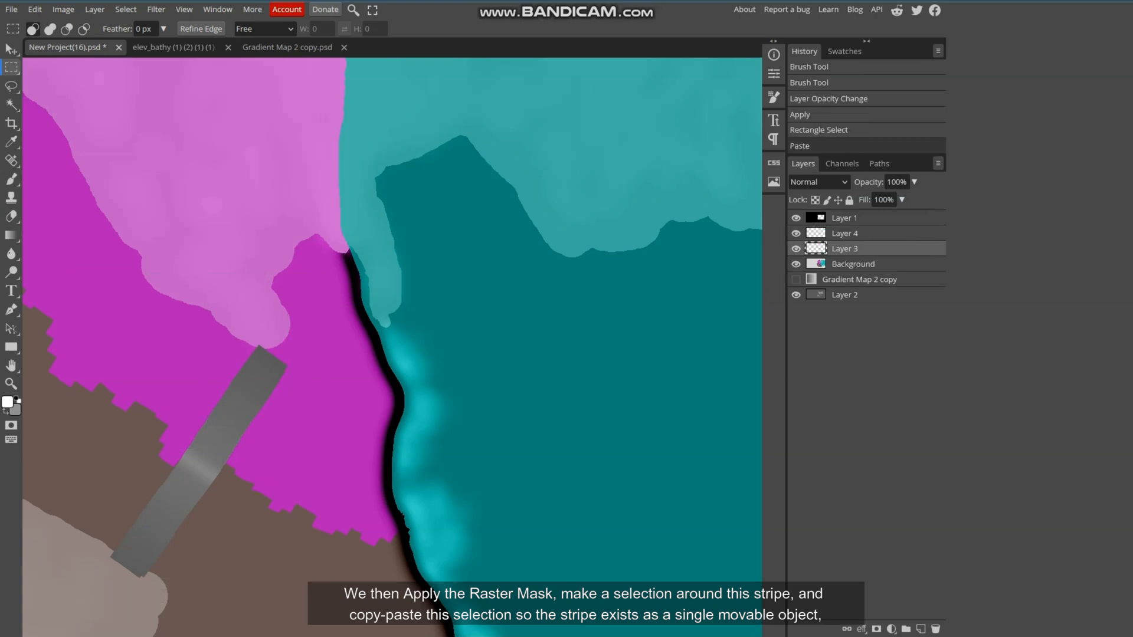
key(Delete)
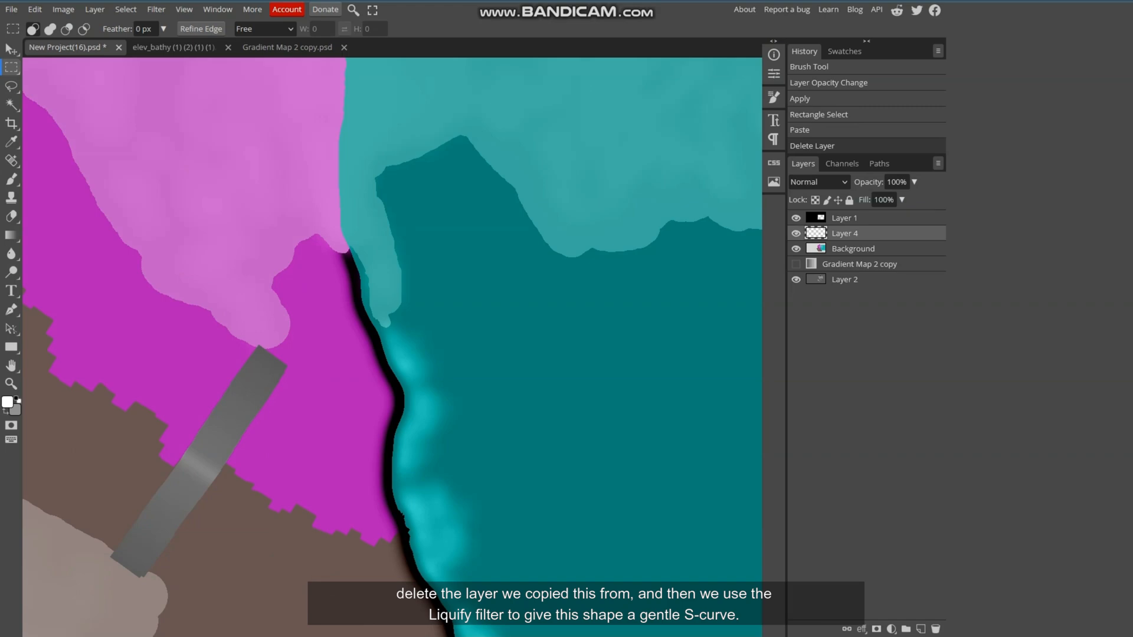
- Bend the grey stripe on Layer 4 into a gentle S-curve with the Liquify filter
click(155, 10)
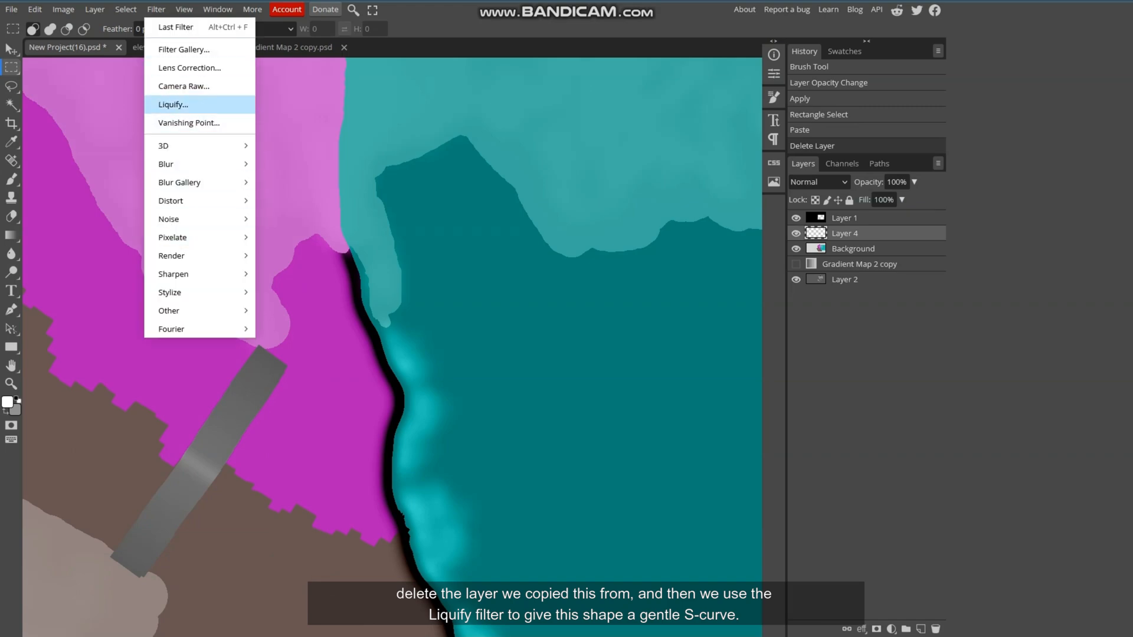
click(173, 104)
mouse_move(557, 369)
mouse_down()
mouse_move(540, 385)
mouse_move(567, 373)
mouse_move(593, 324)
mouse_up()
scroll(575, 344, up, 2)
key([)
key([)
key([)
key([)
key([)
click(876, 222)
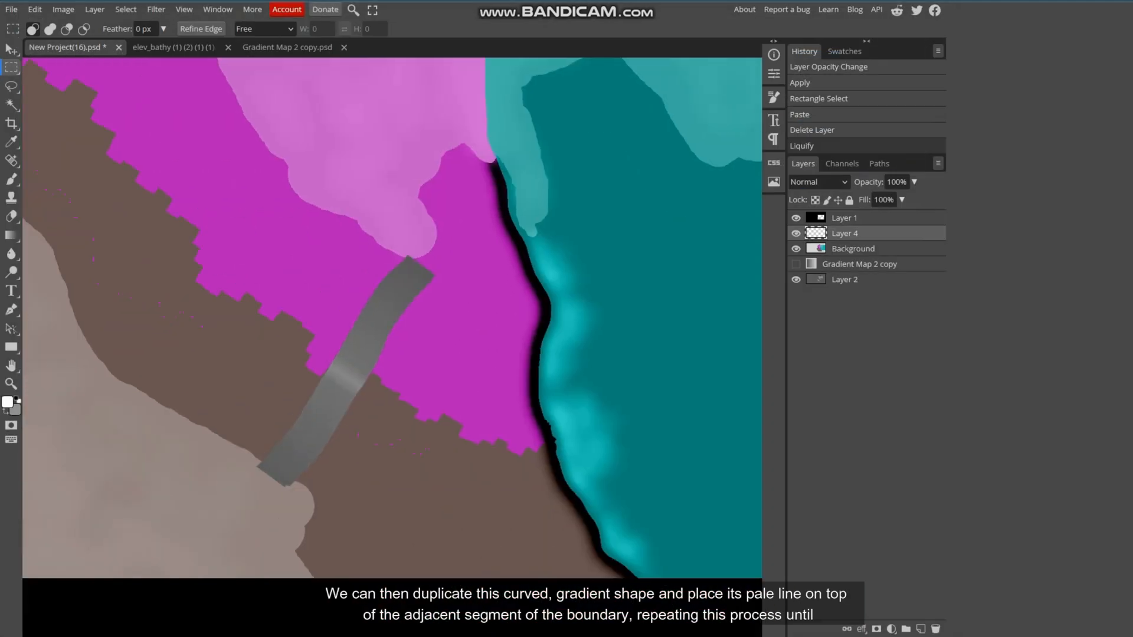
- Duplicate Layer 4's grey stripe, set the copy's opacity to 58%, and place it further up the fuchsia–brown boundary
key(ctrl+j)
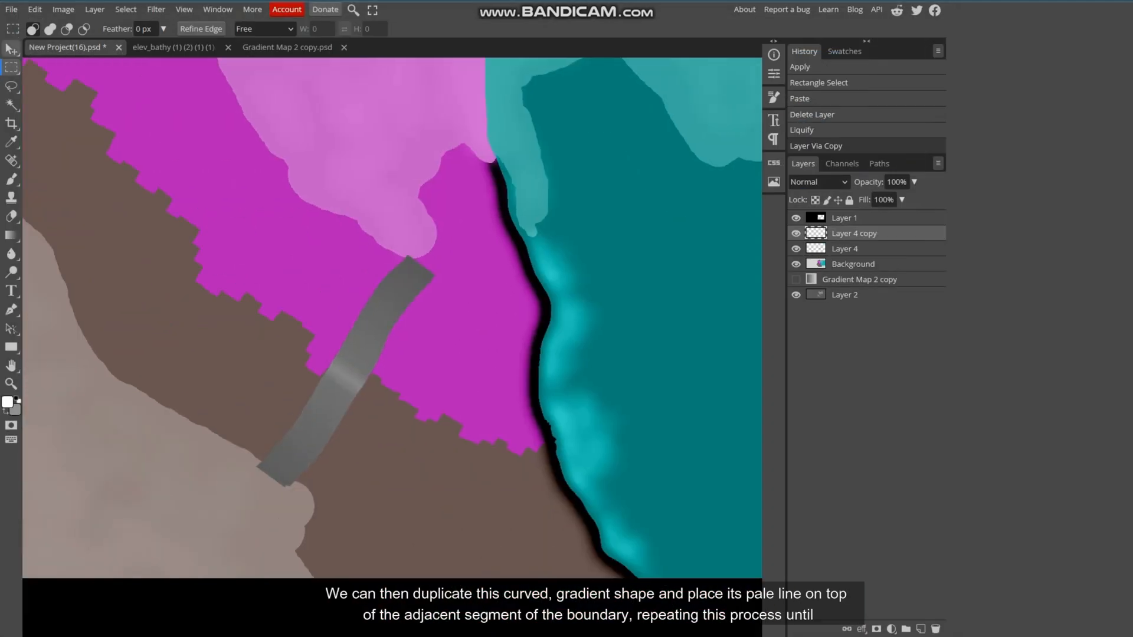
key(5)
key(8)
drag(360, 354, 202, 154)
- Keep duplicating the 58% stripe northwest along the fuchsia–brown boundary to the map's edge, aligning each pale line with the boundary and hiding finished copies
scroll(422, 348, down, 1)
click(796, 249)
key(ctrl+j)
click(856, 263)
click(796, 248)
click(310, 319)
click(795, 248)
click(795, 248)
key(ctrl+j)
click(795, 248)
click(795, 248)
click(855, 248)
key(Delete)
click(795, 248)
click(795, 249)
click(795, 249)
click(795, 248)
click(796, 248)
click(795, 248)
click(795, 249)
click(795, 248)
click(795, 248)
click(796, 249)
click(796, 248)
click(796, 248)
click(796, 249)
click(796, 248)
click(796, 248)
click(796, 248)
click(795, 249)
drag(202, 154, 180, 117)
key(ctrl+z)
scroll(392, 347, left, 3)
click(795, 249)
alt+drag(318, 126, 309, 118)
scroll(392, 346, up, 3)
click(795, 249)
drag(322, 236, 297, 199)
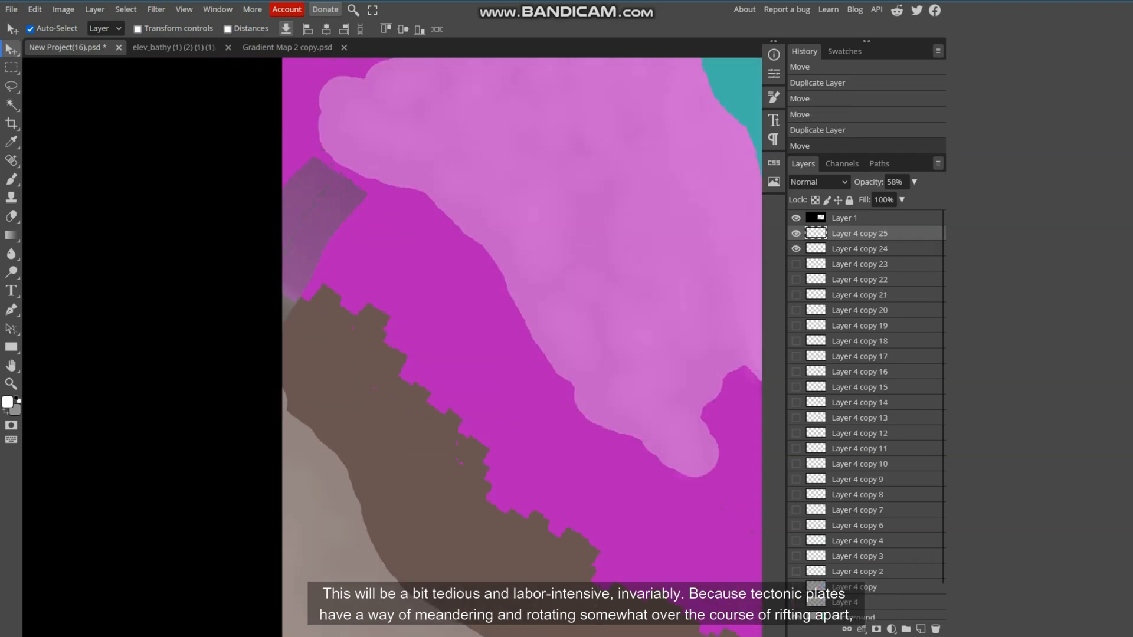
- Show all hidden stripe copies and set the opacity of the copies up to Layer 4 copy 25 to 100%
drag(796, 264, 796, 565)
scroll(796, 472, down, 1)
click(859, 489)
click(859, 566)
scroll(859, 413, up, 2)
shift+click(859, 233)
click(913, 181)
click(911, 200)
scroll(391, 347, down, 3)
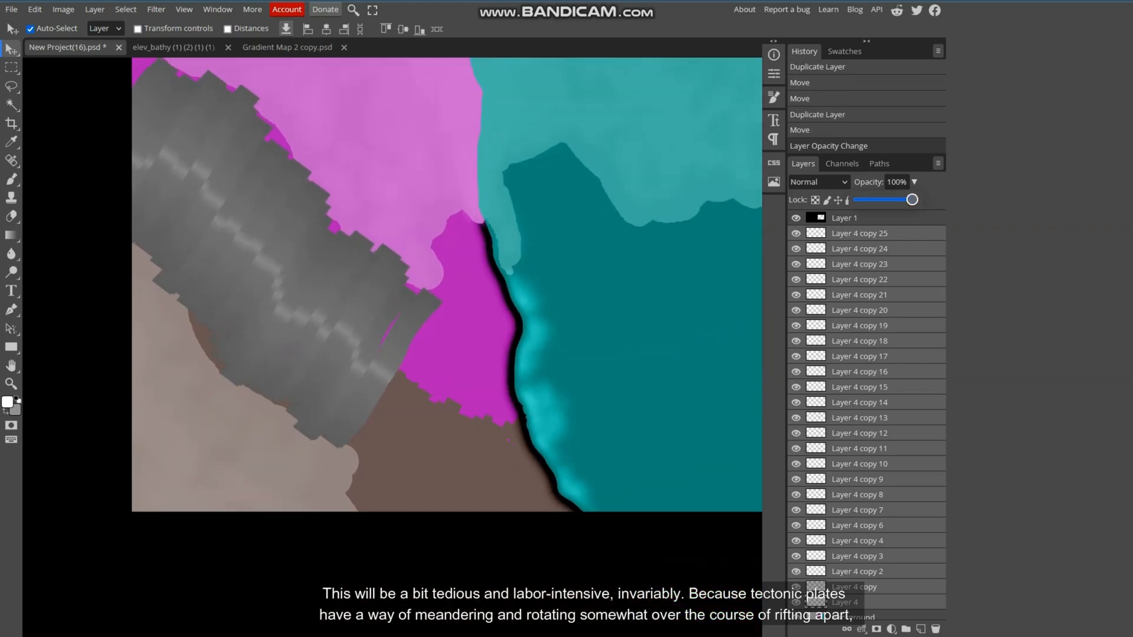
- Duplicate the stripe at 59% opacity southeast along the rest of the boundary, continuing past the trench to the map's lower edge
scroll(366, 341, up, 3)
click(371, 336)
alt+drag(413, 348, 437, 384)
key(5)
key(9)
scroll(392, 347, down, 3)
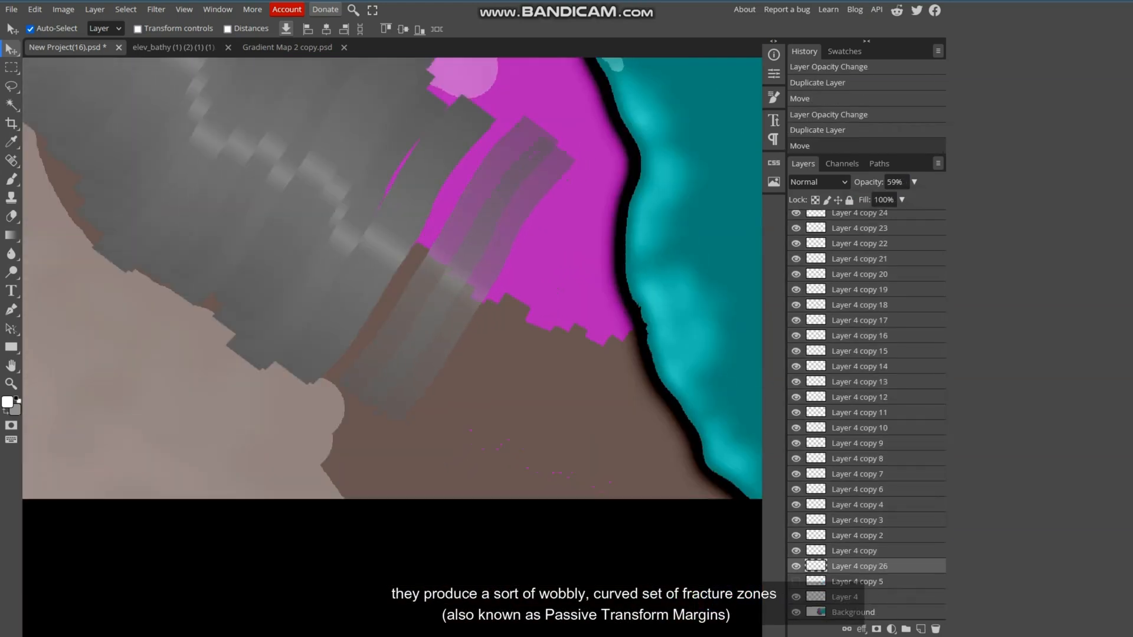
alt+drag(440, 251, 503, 302)
scroll(391, 295, down, 2)
alt+drag(495, 253, 714, 277)
key(Delete)
scroll(578, 266, right, 5)
alt+drag(560, 277, 584, 292)
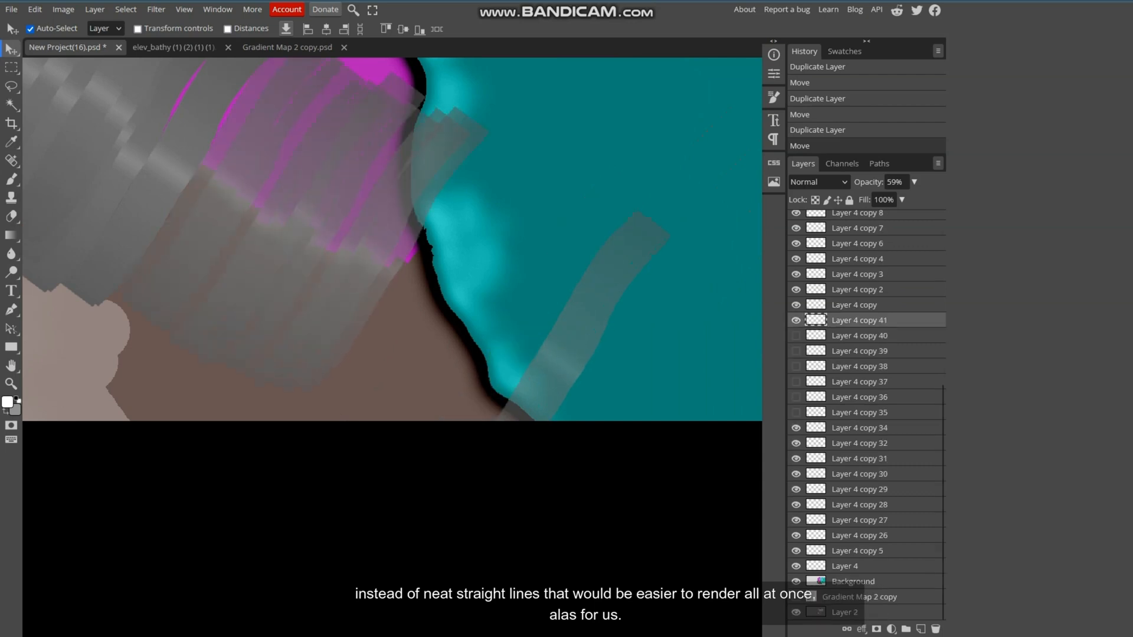
- Set the opacity of the southeastern stripe layers, from Layer 4 copy 41 down to Layer 4, to 100%
shift+click(849, 565)
click(914, 182)
drag(887, 200, 912, 200)
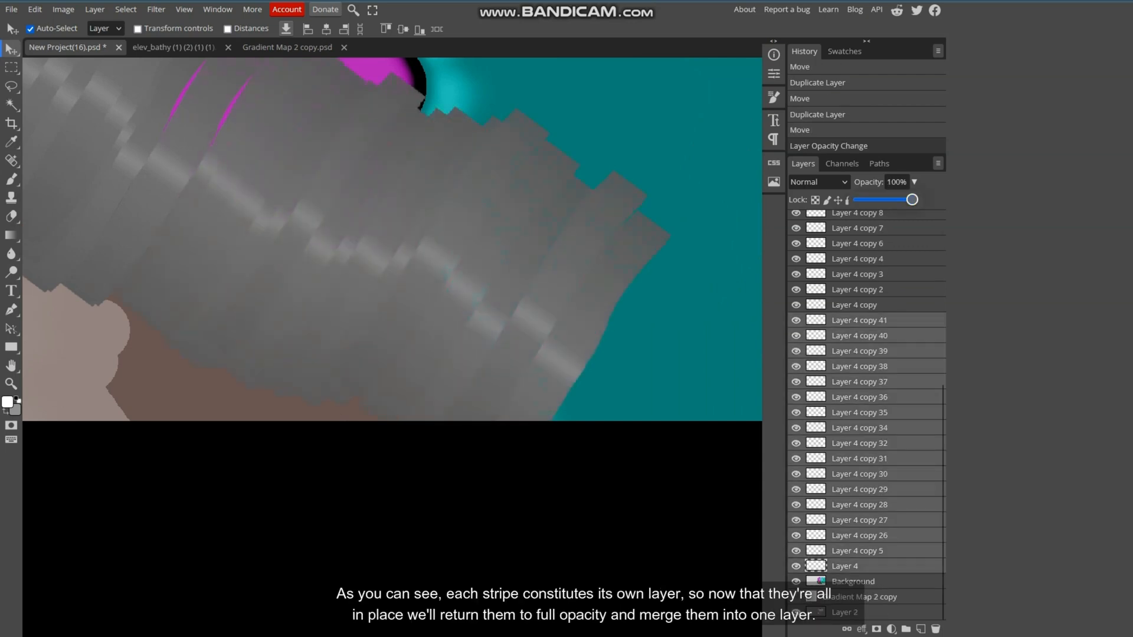
- Merge all the stripe layers, from Layer 4 copy 25 down to Layer 4, into one layer
scroll(389, 236, left, 5)
scroll(393, 239, down, 5)
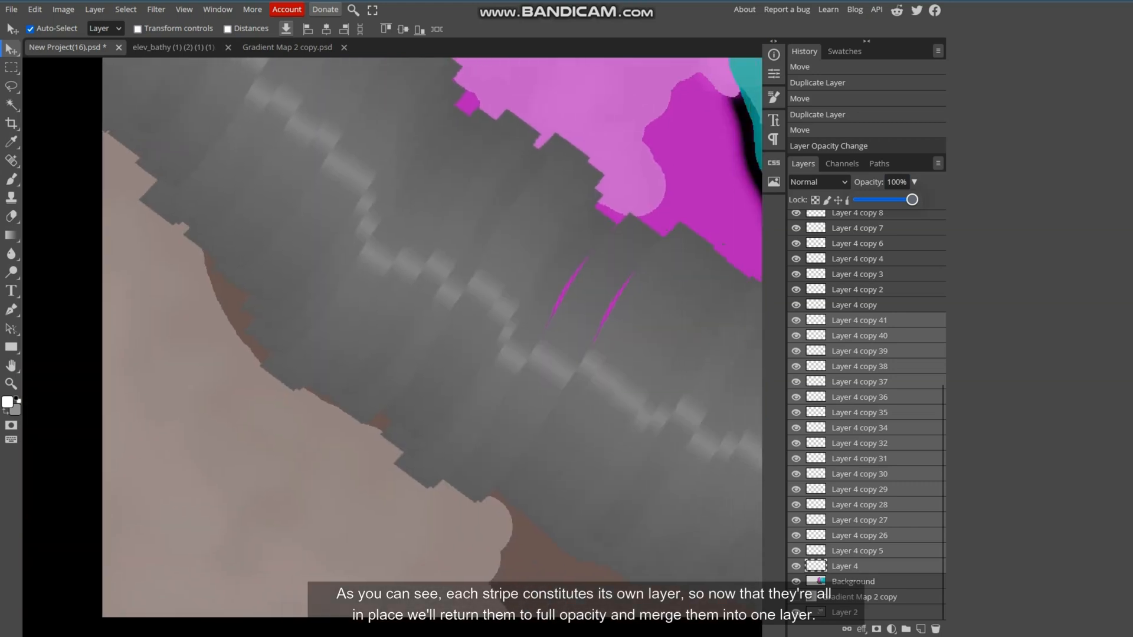
scroll(392, 284, right, 5)
scroll(865, 413, up, 5)
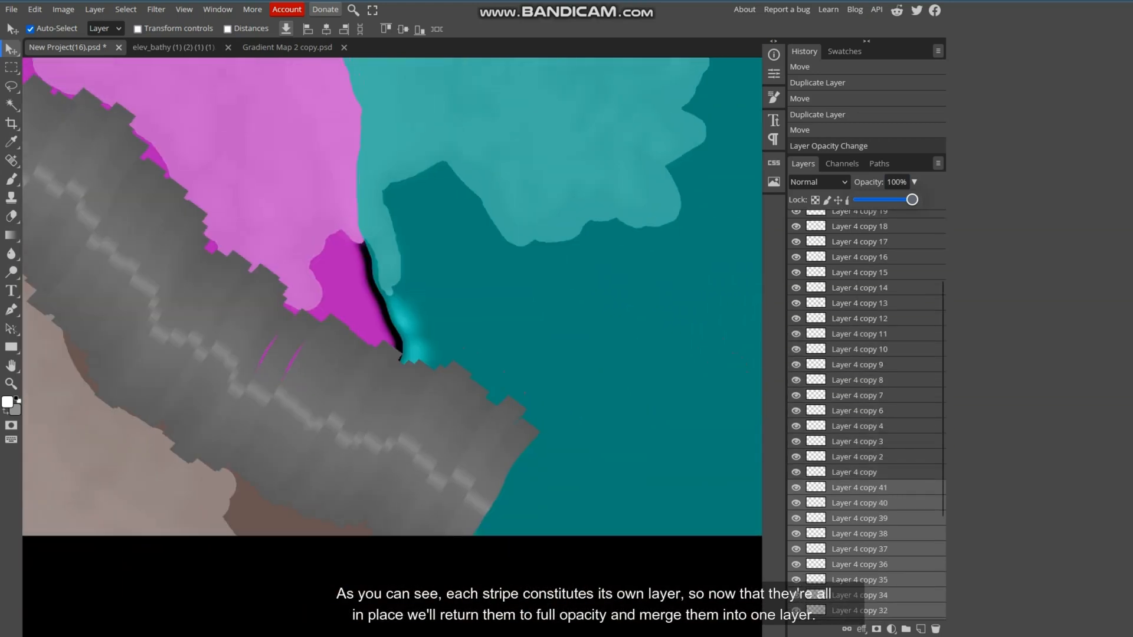
shift+click(859, 233)
key(ctrl+e)
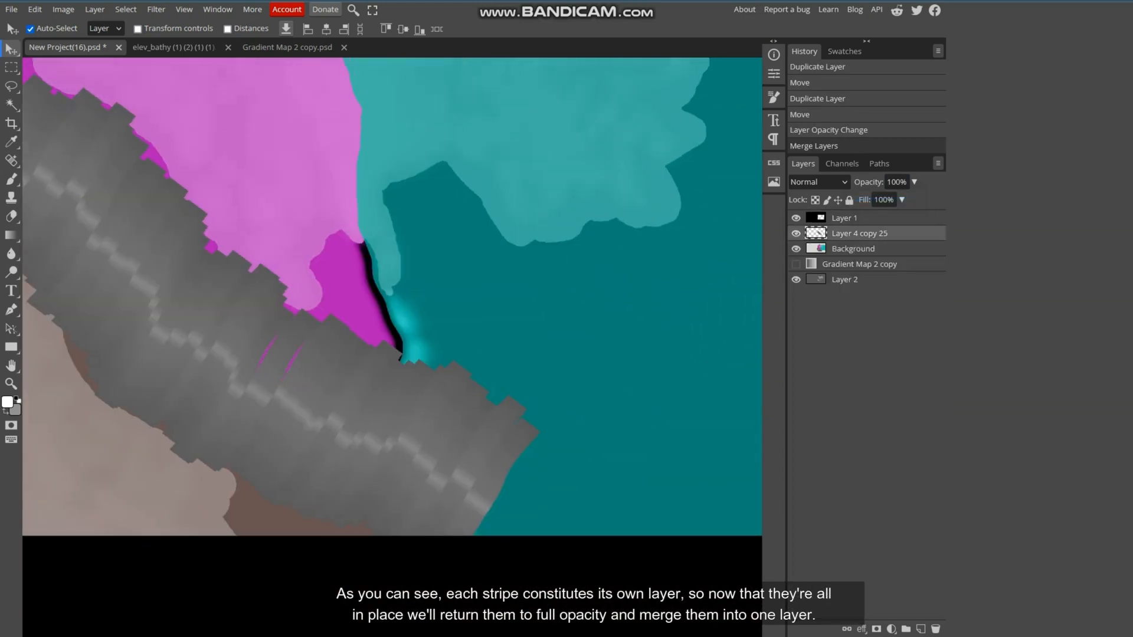
- Select the fuchsia and brown plates on the Background layer with the Magic Wand and invert the selection
scroll(392, 295, left, 3)
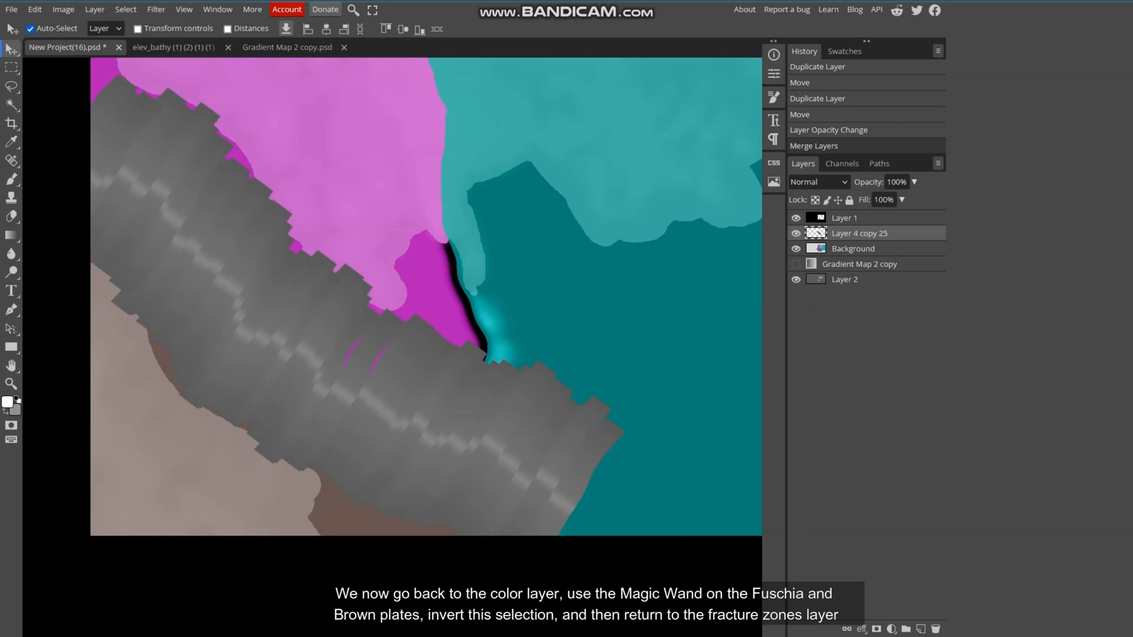
click(853, 248)
click(11, 105)
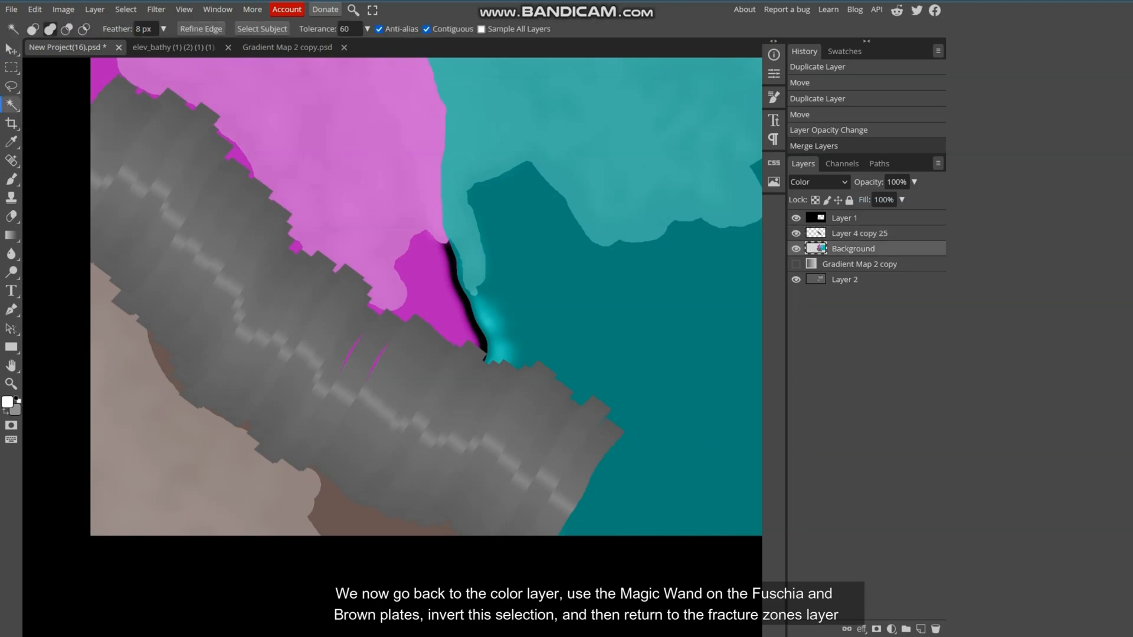
click(470, 308)
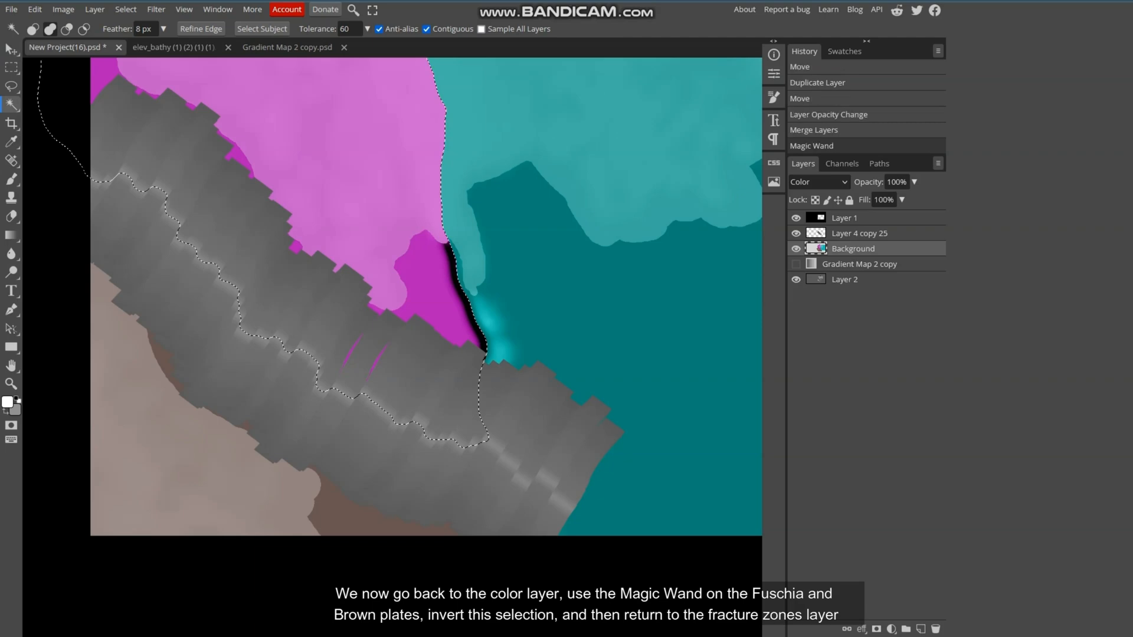
click(195, 449)
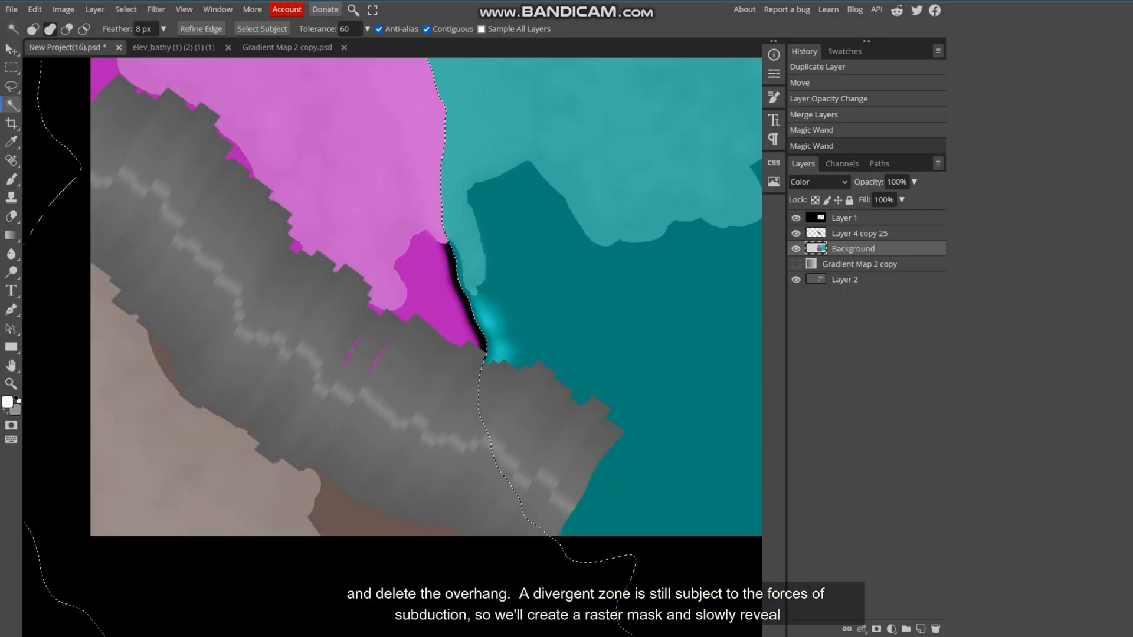
click(126, 10)
click(130, 68)
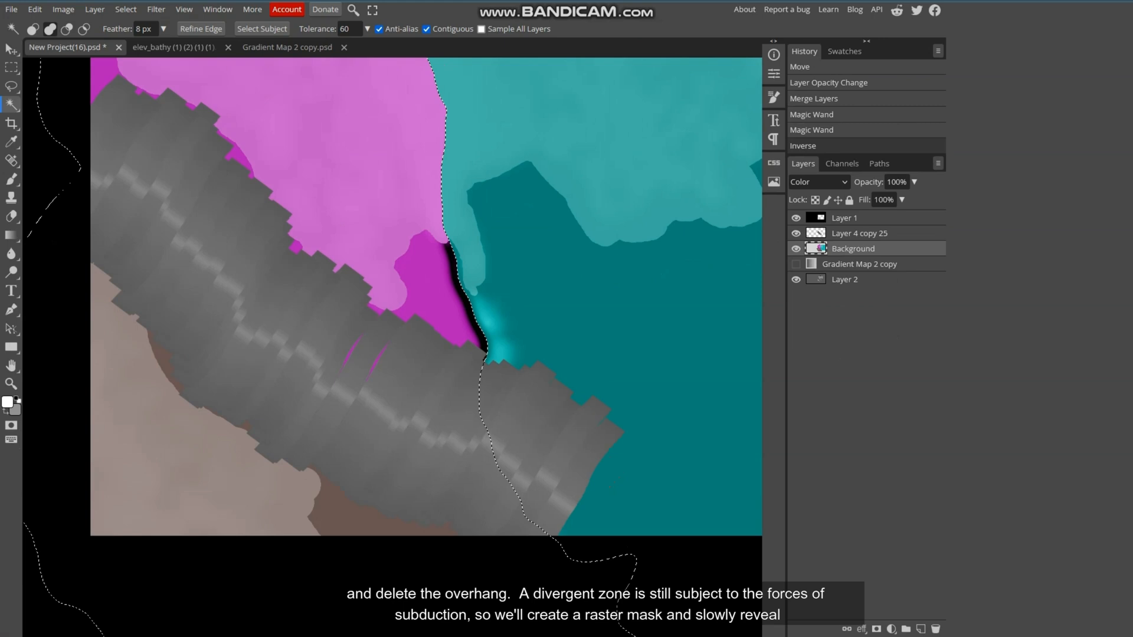
- Delete the stripe overhang outside the two plates from Layer 4 copy 25 and deselect
click(858, 233)
key(Delete)
click(126, 10)
click(130, 45)
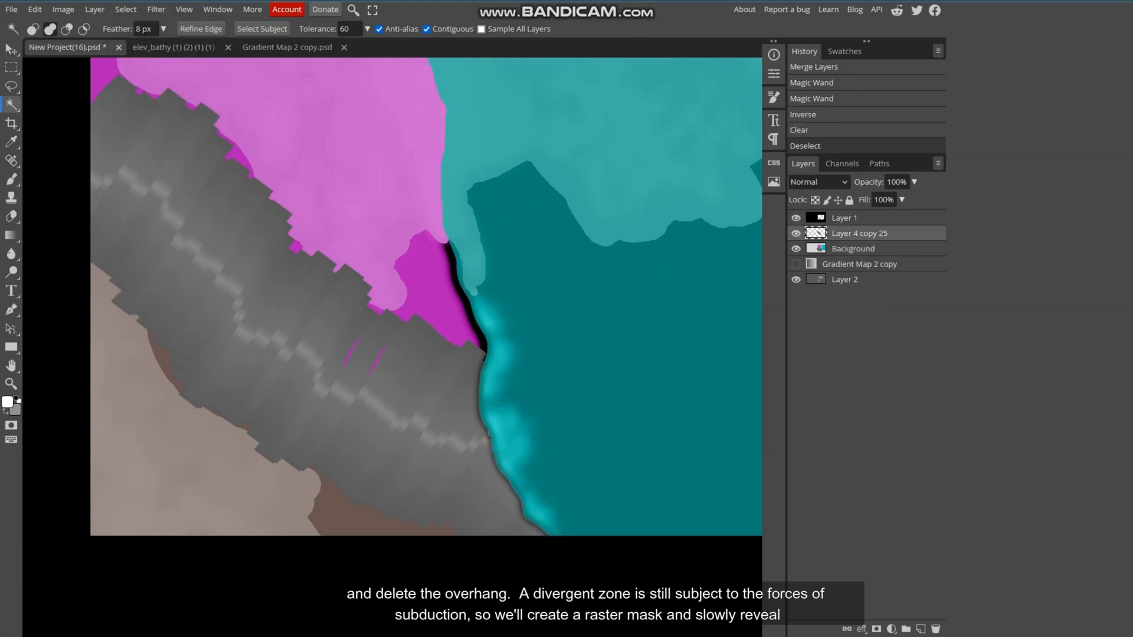
- Hide the Background colour layer, show Gradient Map 2 copy, and move Layer 4 copy 25 beneath it
click(796, 248)
scroll(329, 370, up, 2)
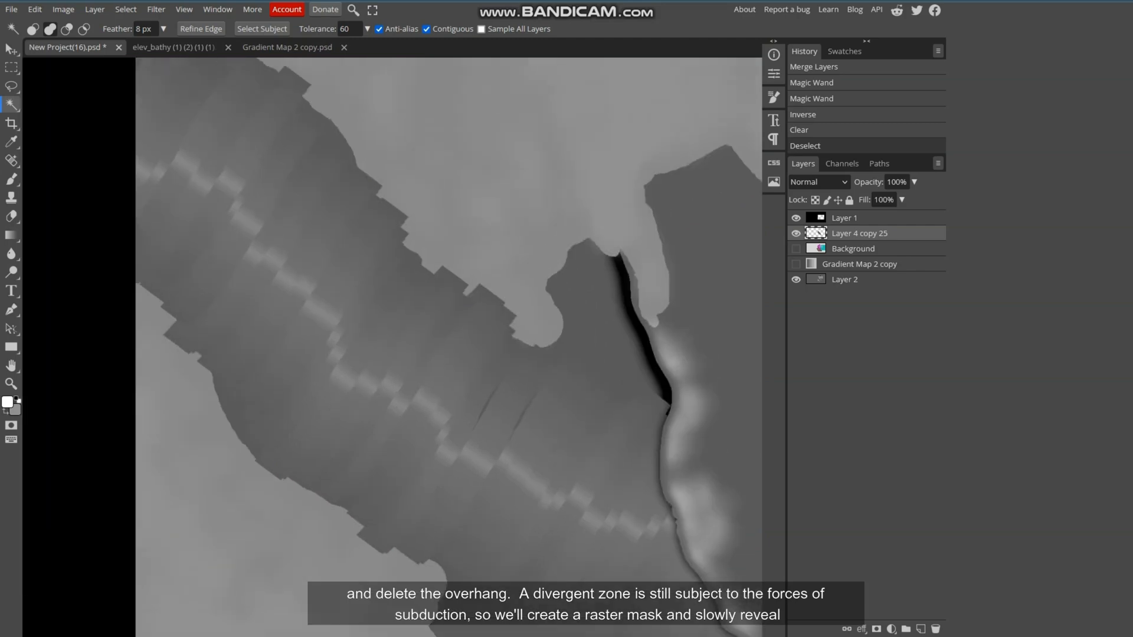
click(795, 263)
drag(858, 233, 858, 272)
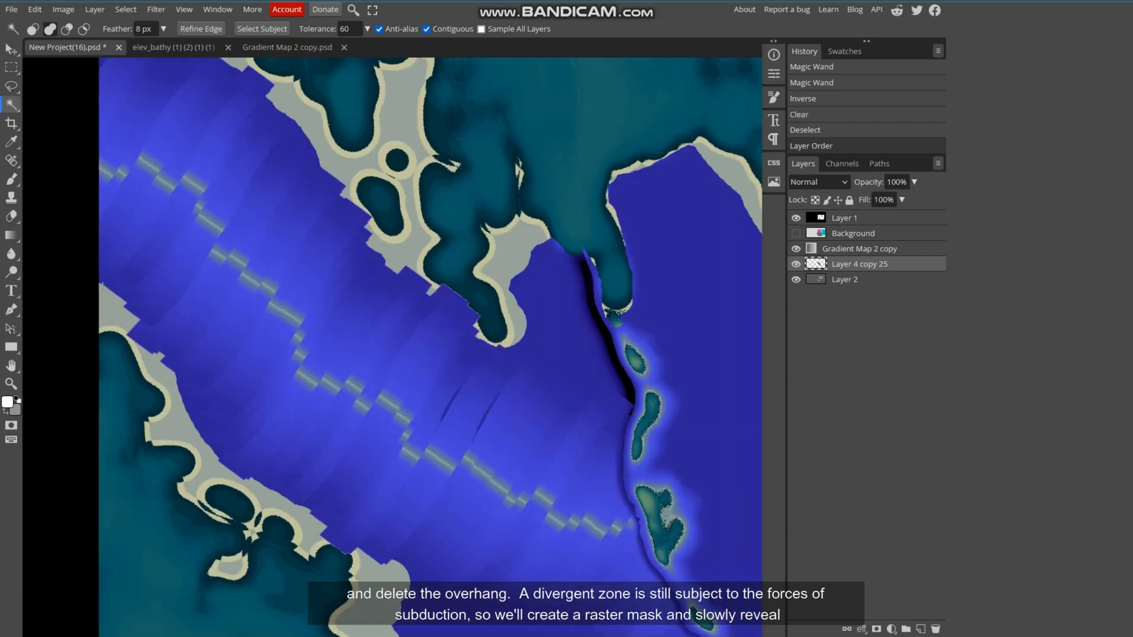
scroll(412, 342, down, 1)
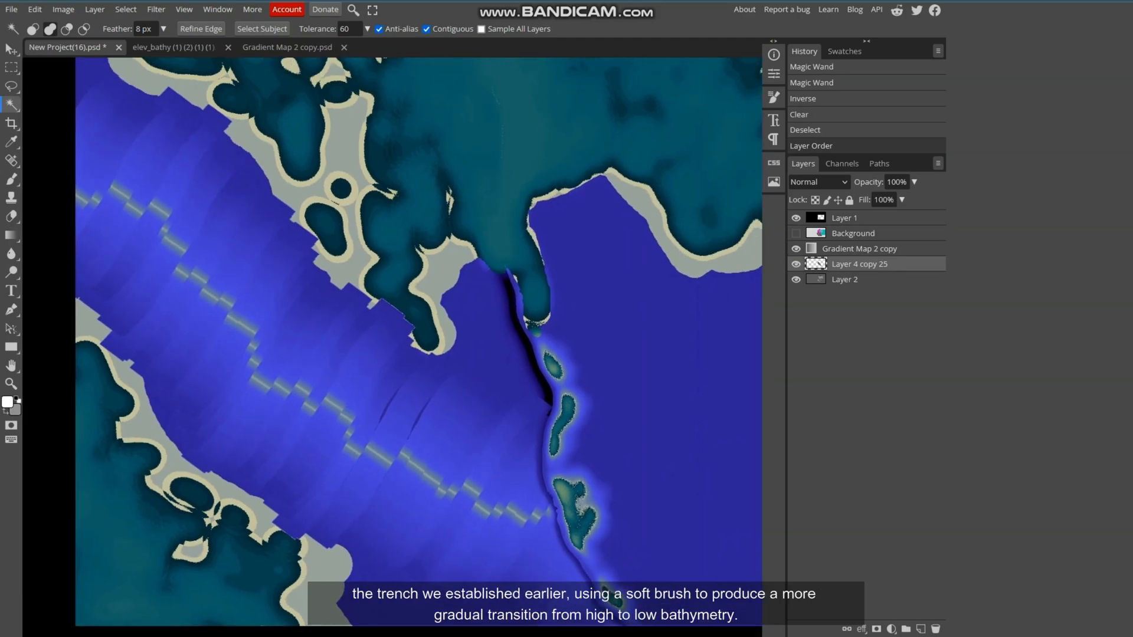
- Add a raster mask to Layer 4 copy 25 and softly paint black along the trench at 10% flow
click(64, 180)
key(x)
click(36, 28)
drag(177, 84, 218, 84)
click(298, 28)
drag(301, 50, 250, 50)
drag(549, 490, 560, 373)
mouse_move(546, 457)
mouse_down()
mouse_move(544, 534)
mouse_move(578, 584)
mouse_up()
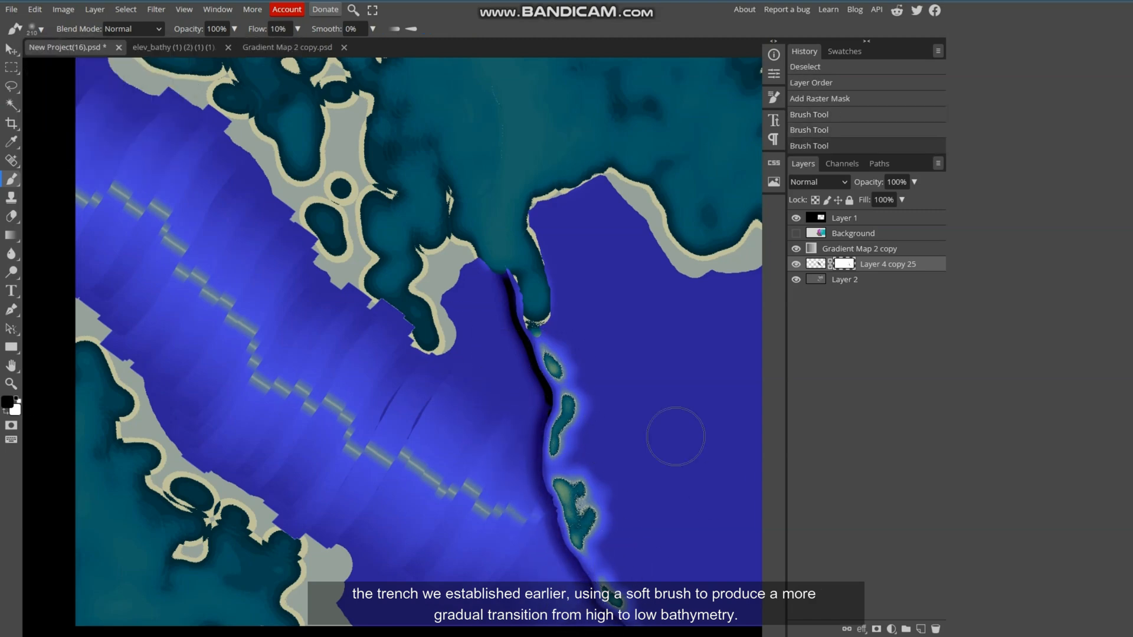
drag(590, 425, 567, 508)
drag(578, 530, 590, 566)
drag(531, 472, 499, 496)
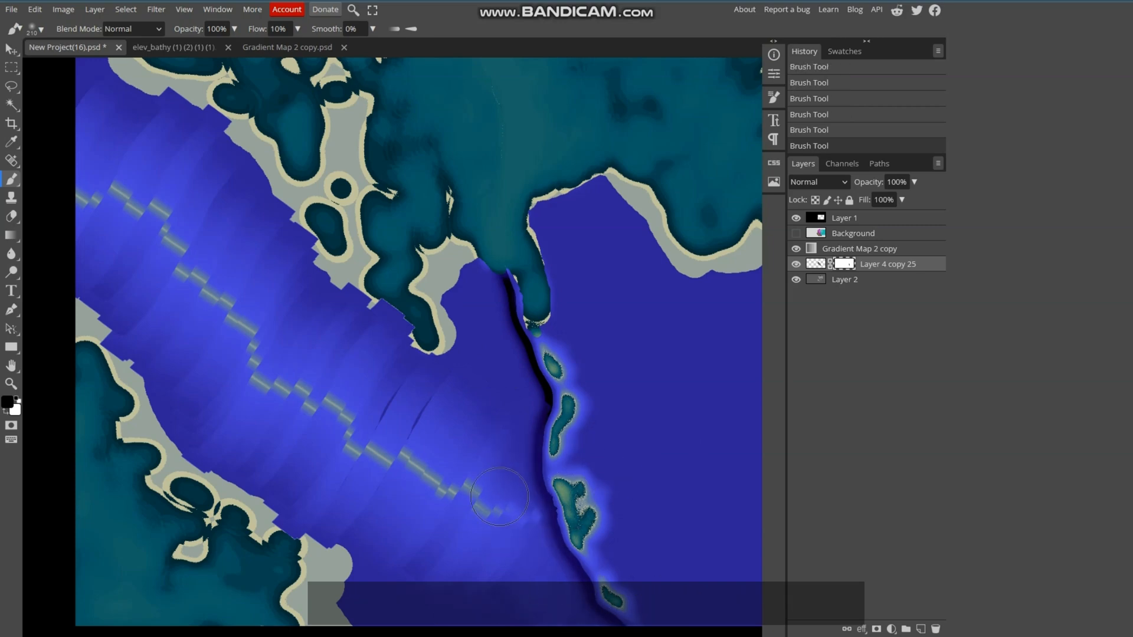
- Paint the trench line on the mask with a smaller soft brush to reveal its deepest part
click(37, 29)
drag(126, 55, 100, 55)
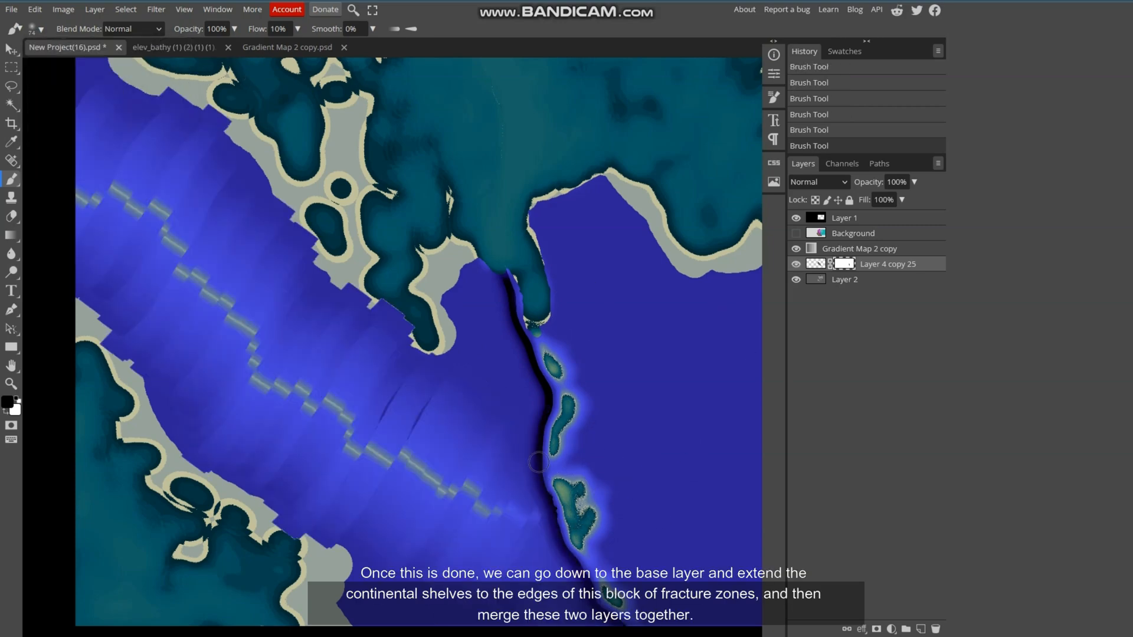
drag(560, 539, 553, 557)
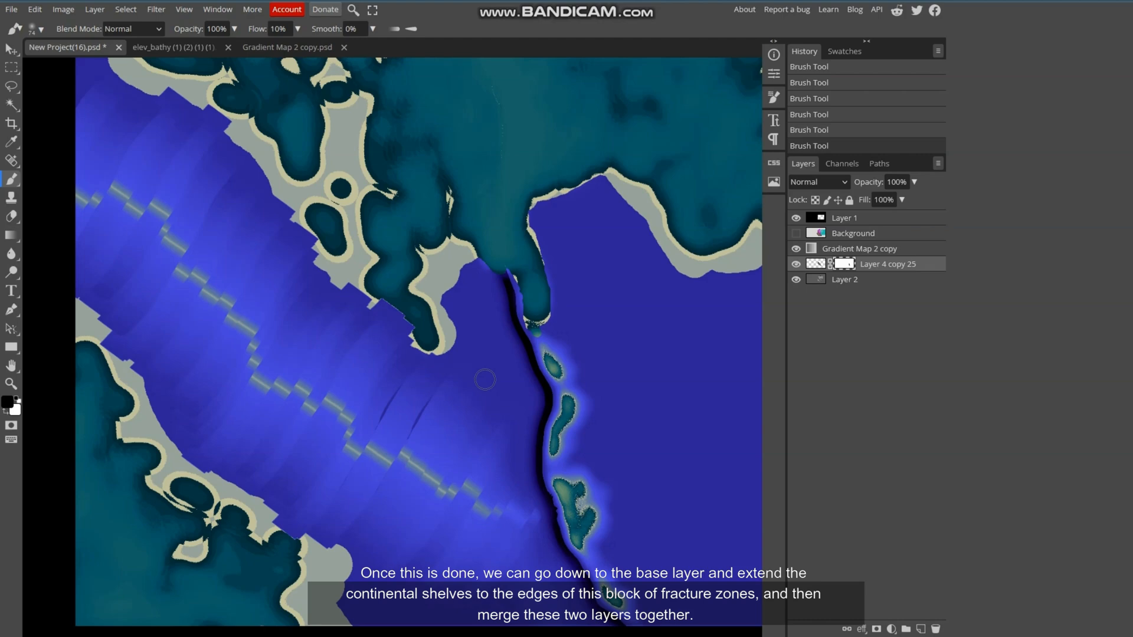
- Extend the continental shelves on Layer 2 to the fracture-zone block's edges with a grey brush in Lighten mode at 22% flow
click(845, 279)
alt+click(796, 279)
alt+click(796, 279)
click(36, 28)
drag(100, 55, 113, 56)
key(shift+alt+g)
drag(257, 46, 264, 47)
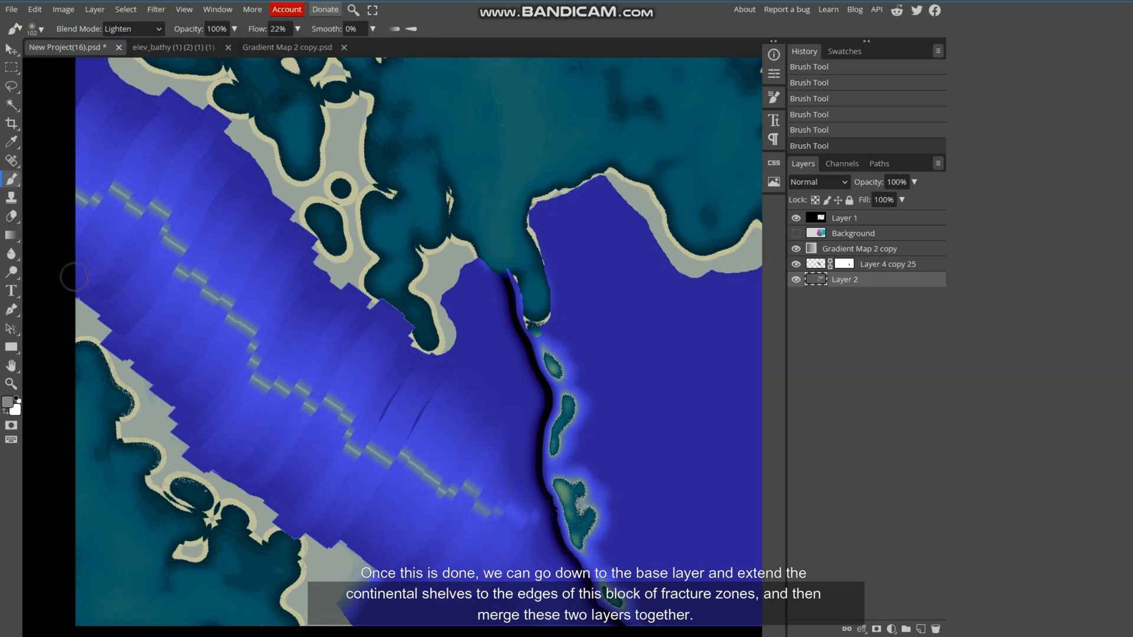
scroll(224, 153, up, 1)
mouse_move(242, 200)
mouse_down()
mouse_move(321, 309)
mouse_move(380, 356)
mouse_up()
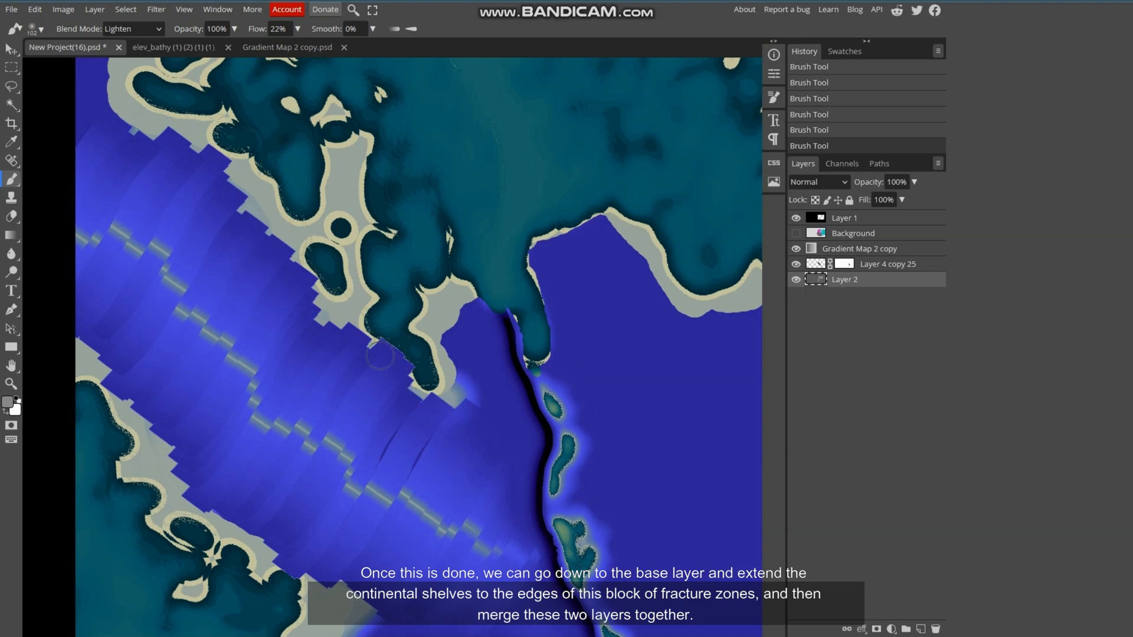
- Merge the masked fracture-zone layer, Layer 4 copy 25, into Layer 2
right_click(11, 105)
click(56, 101)
click(885, 264)
key(ctrl+e)
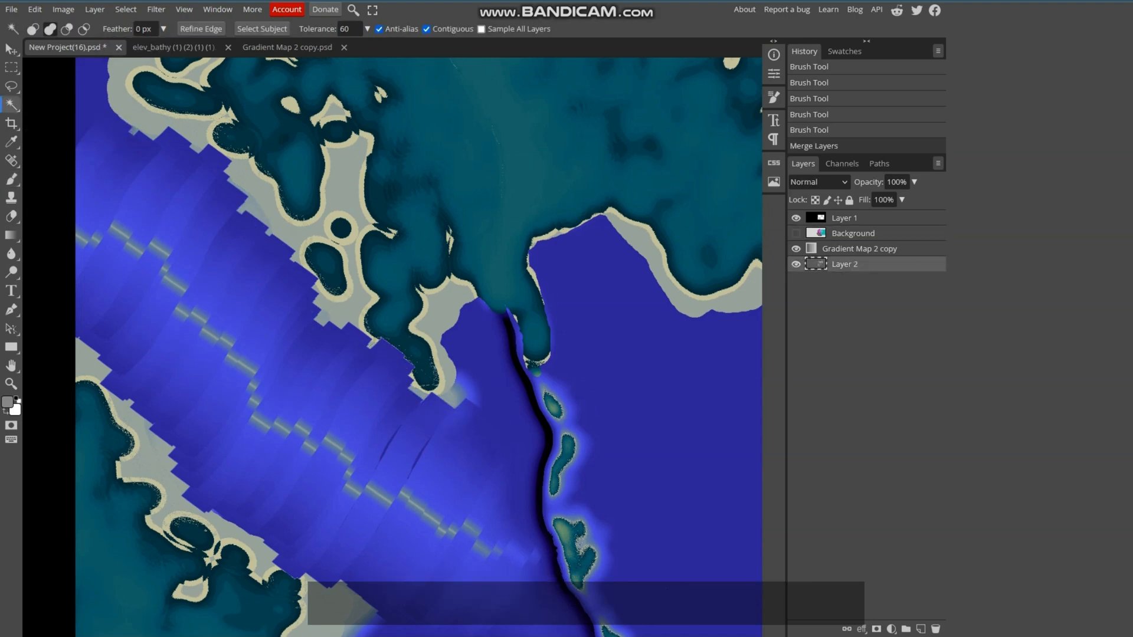
click(796, 248)
click(796, 248)
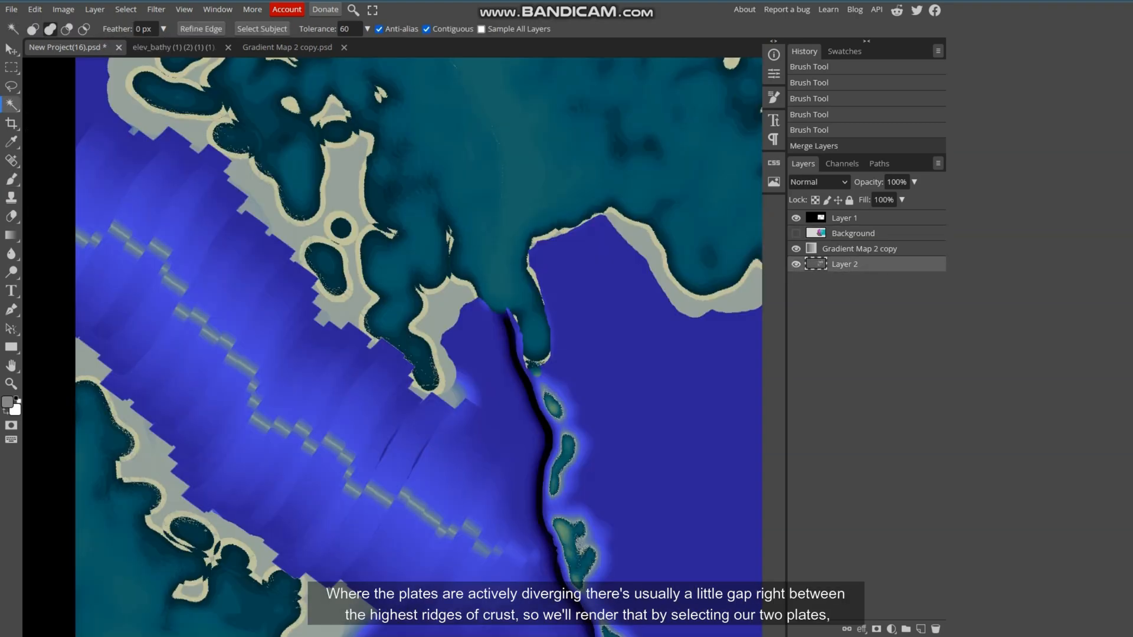
- Select the fuchsia and brown plates on the Background layer and paste two copies of them as new layers
click(853, 233)
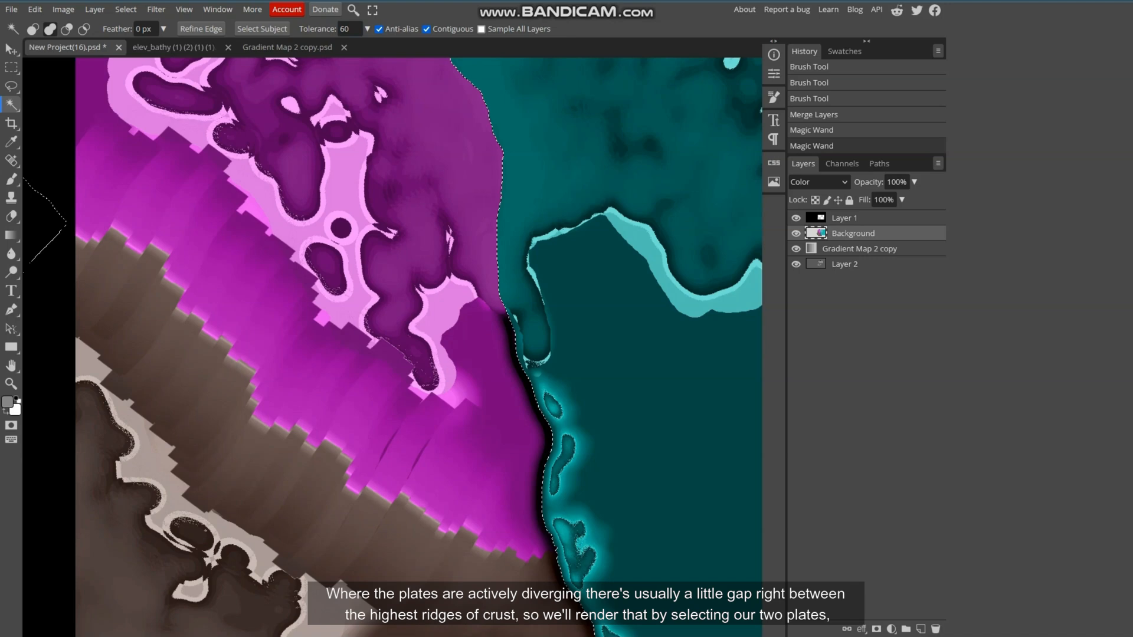
key(ctrl+v)
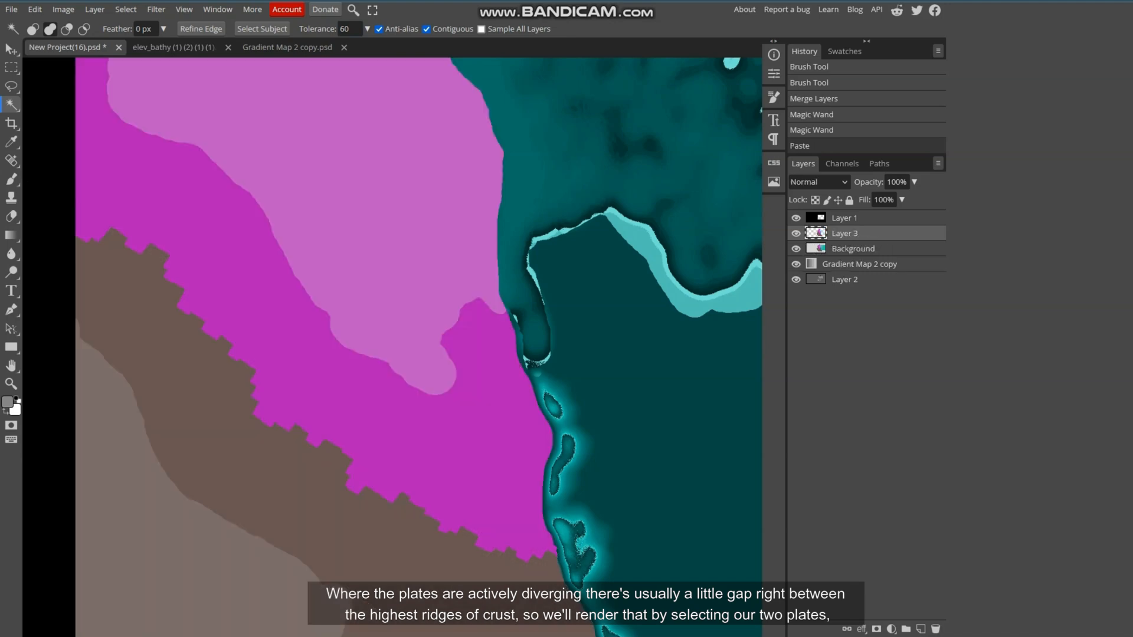
key(ctrl+v)
- Apply a 1.5 px Gaussian Blur to the top plate copy, Layer 4, and set its blend mode to Divide
click(156, 9)
click(283, 229)
text(1.5)
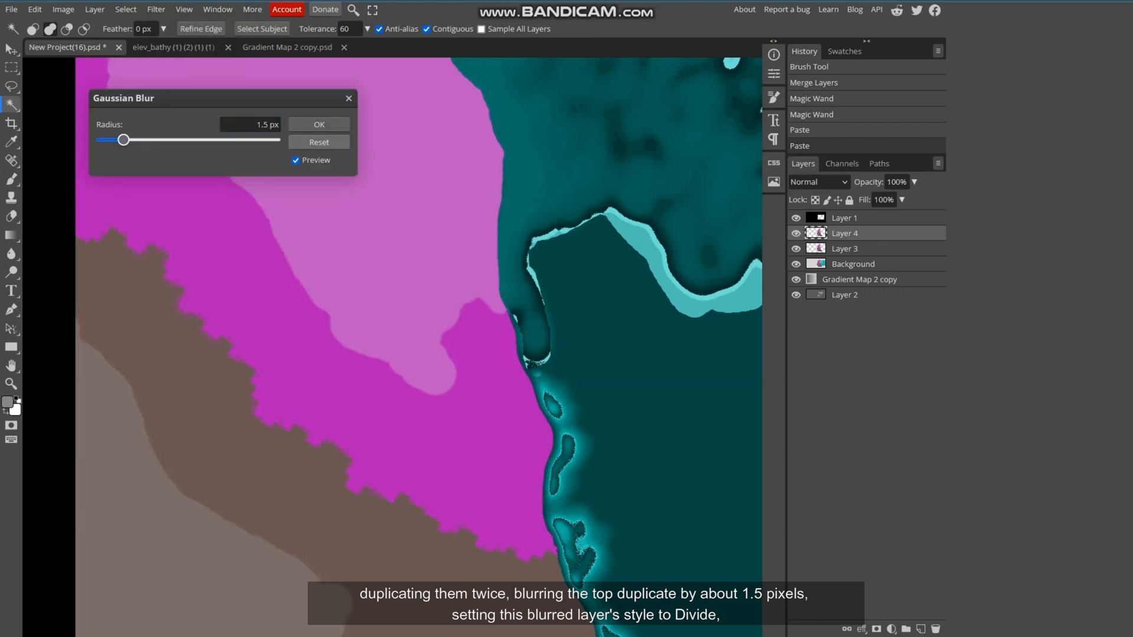
click(318, 125)
click(819, 182)
click(808, 390)
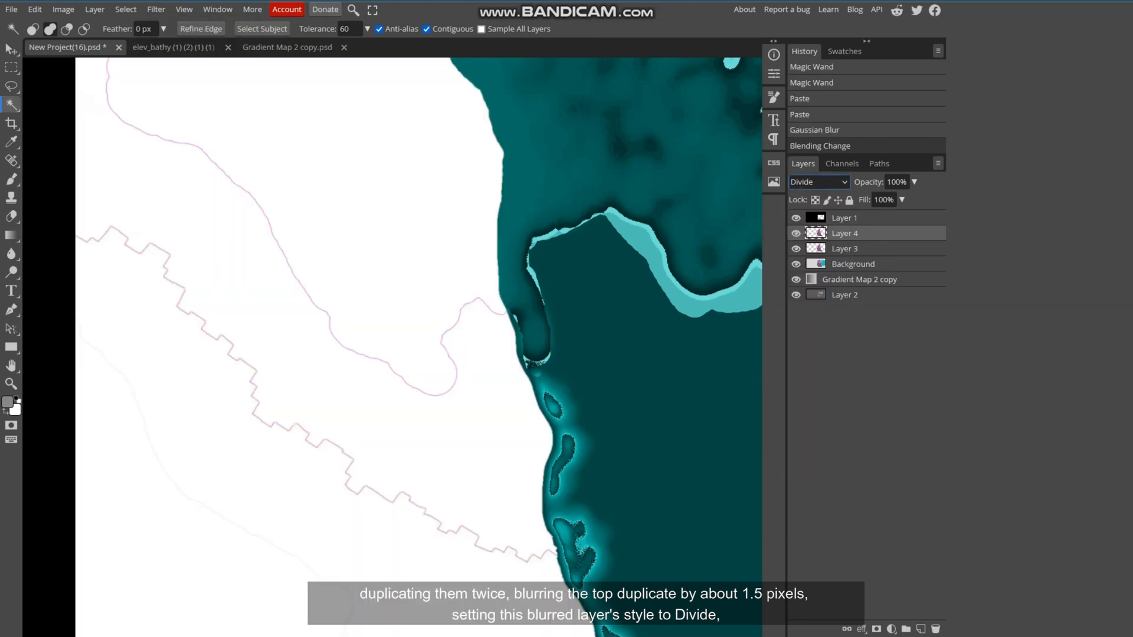
- Set up a smaller brush with 86% flow and merge the blurred Divide layer into Layer 3
click(11, 179)
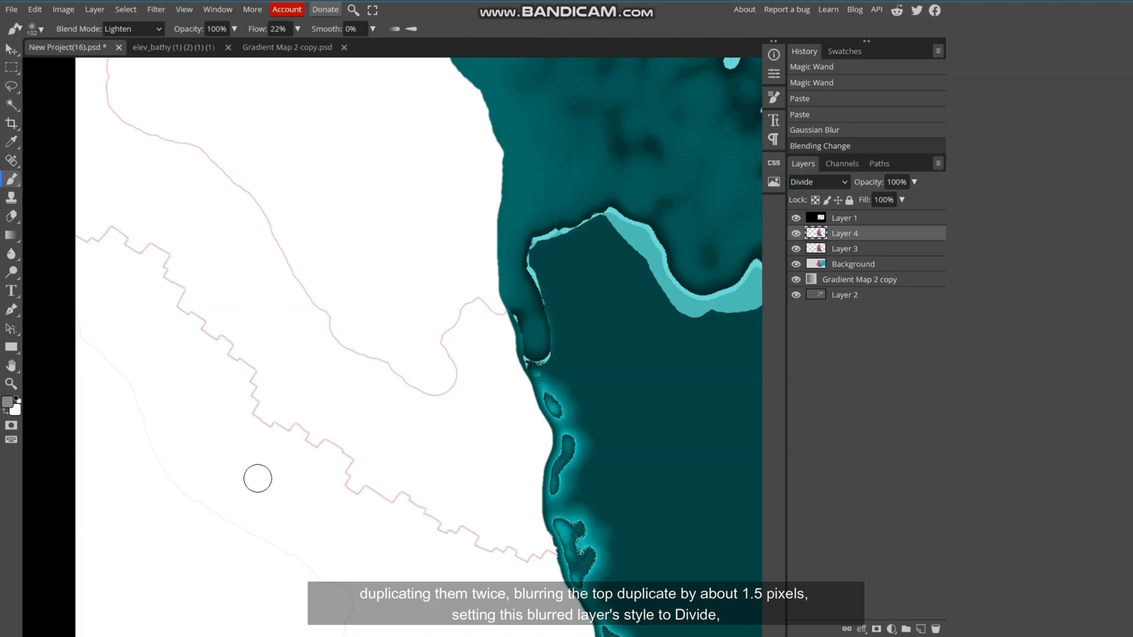
click(40, 29)
click(118, 61)
click(297, 29)
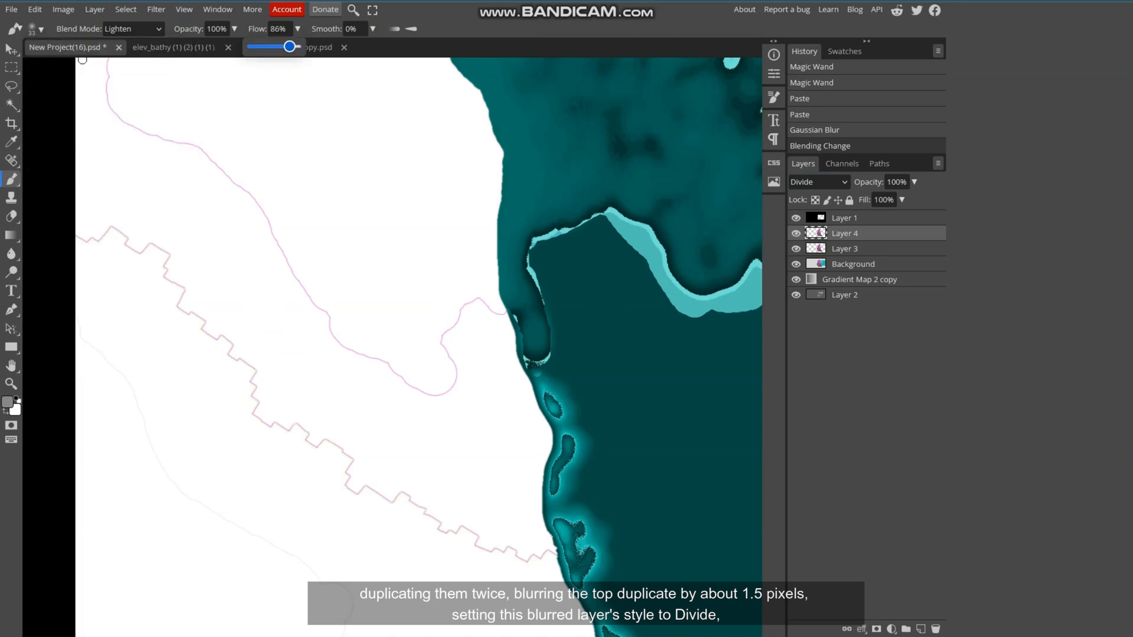
click(293, 430)
key(ctrl+z)
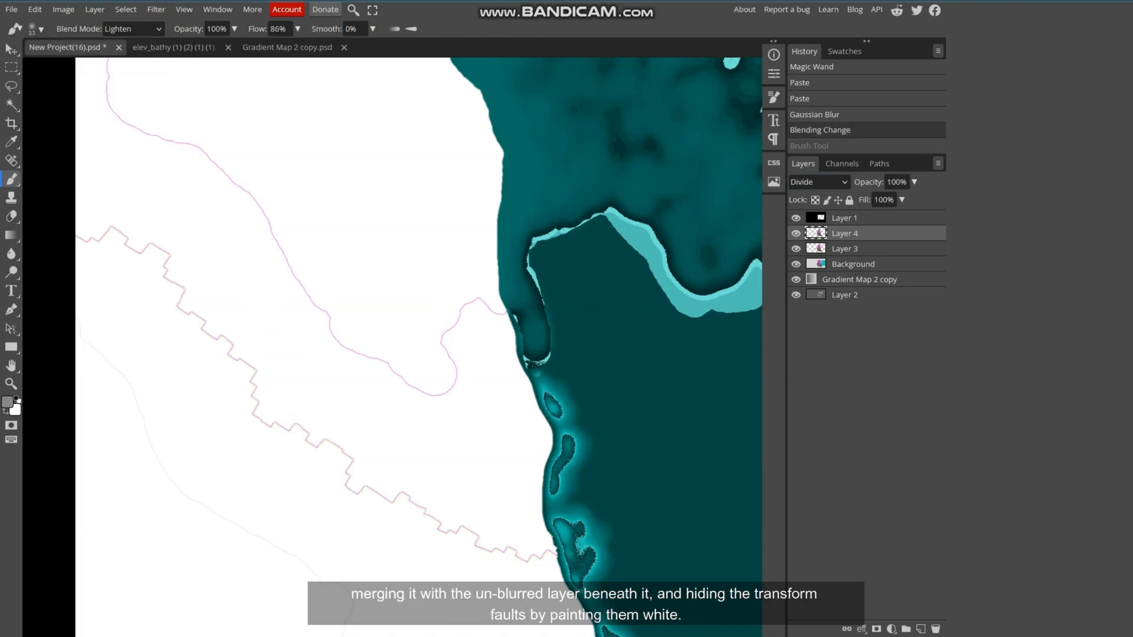
key(ctrl+e)
- Paint the transform fault segments of the plate boundary outline white on Layer 3 with a smaller brush
key(bracketleft)
key(bracketleft)
mouse_move(309, 443)
mouse_down()
mouse_move(267, 421)
mouse_move(233, 353)
mouse_move(186, 305)
mouse_up()
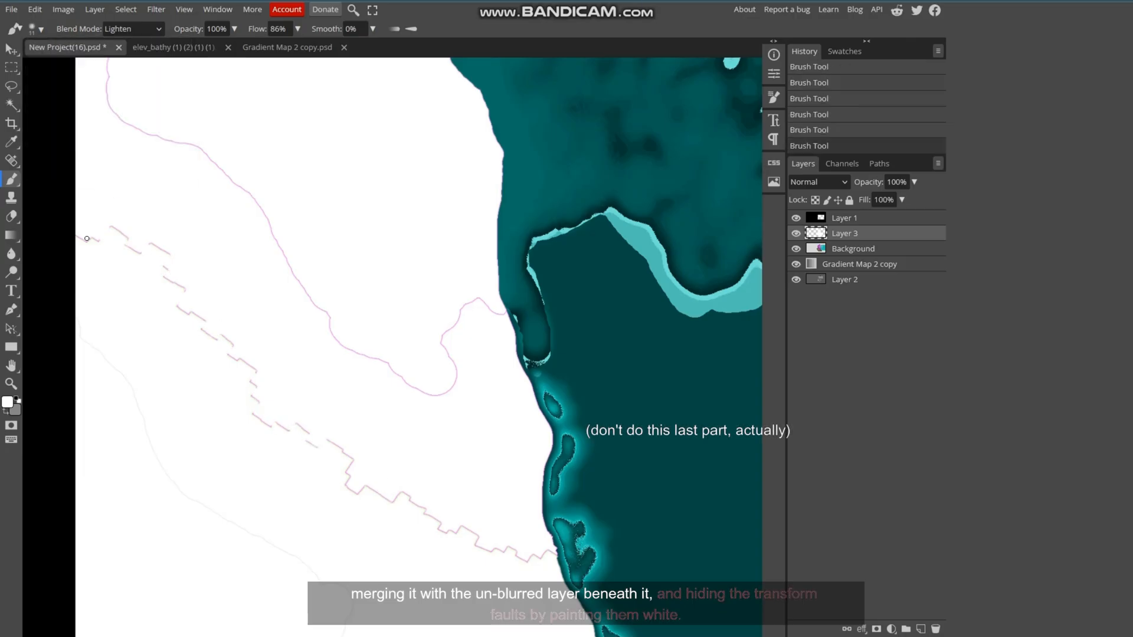
scroll(324, 403, down, 2)
scroll(323, 403, right, 2)
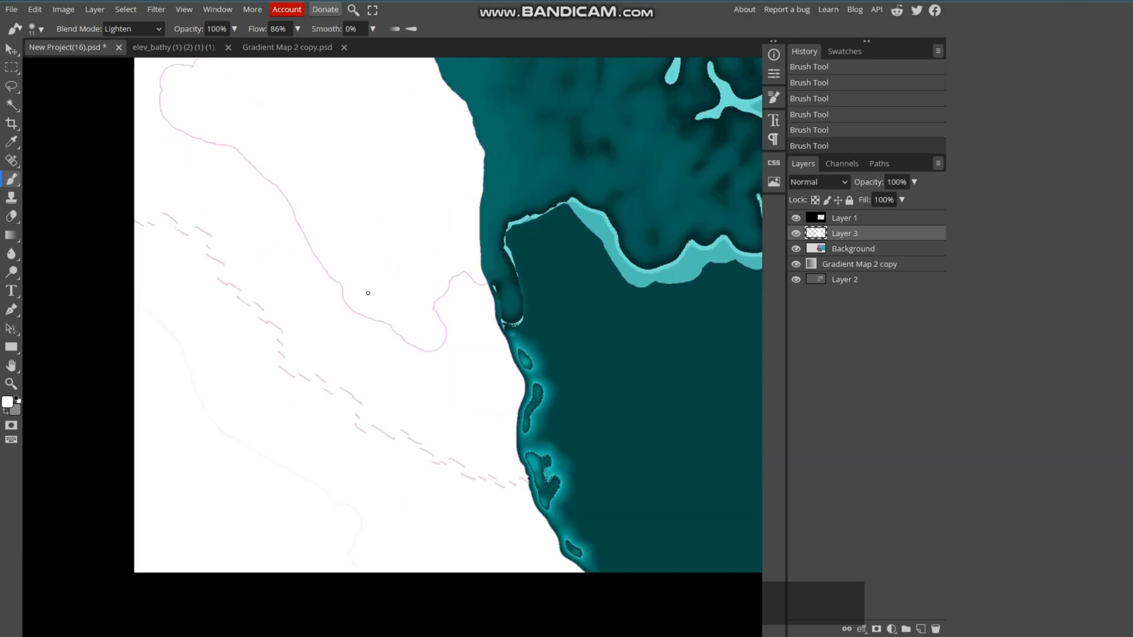
- Enlarge the brush and paint the continental shelf outlines white on Layer 3, keeping only the ridge segments
key(bracketright)
key(bracketright)
key(bracketright)
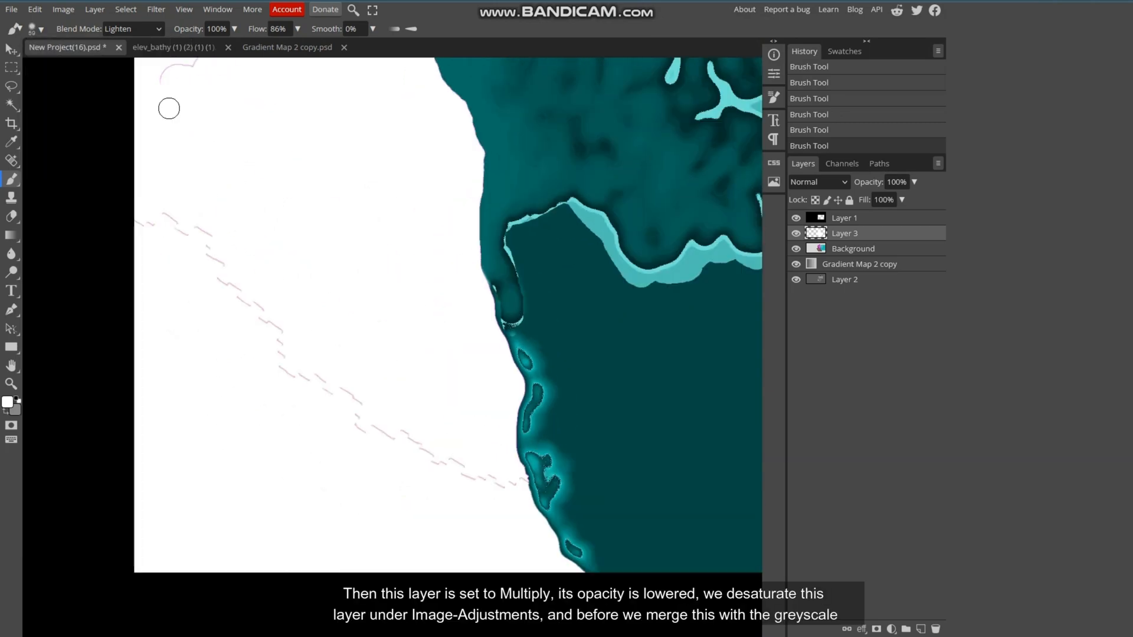
scroll(180, 240, down, 1)
- Move Layer 3 beneath Gradient Map 2 copy and set its blend mode to Multiply
drag(844, 233, 844, 272)
click(818, 182)
click(814, 215)
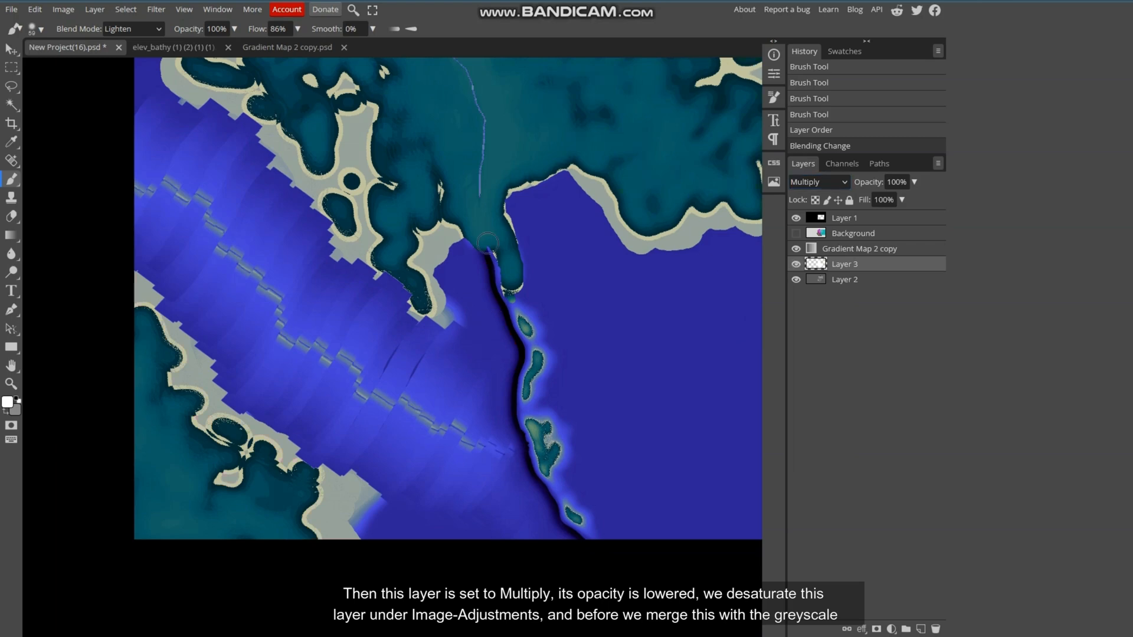
- Paint out the leftover dark boundary line across the northern continent on Layer 3 in white
scroll(545, 324, down, 4)
drag(448, 159, 433, 201)
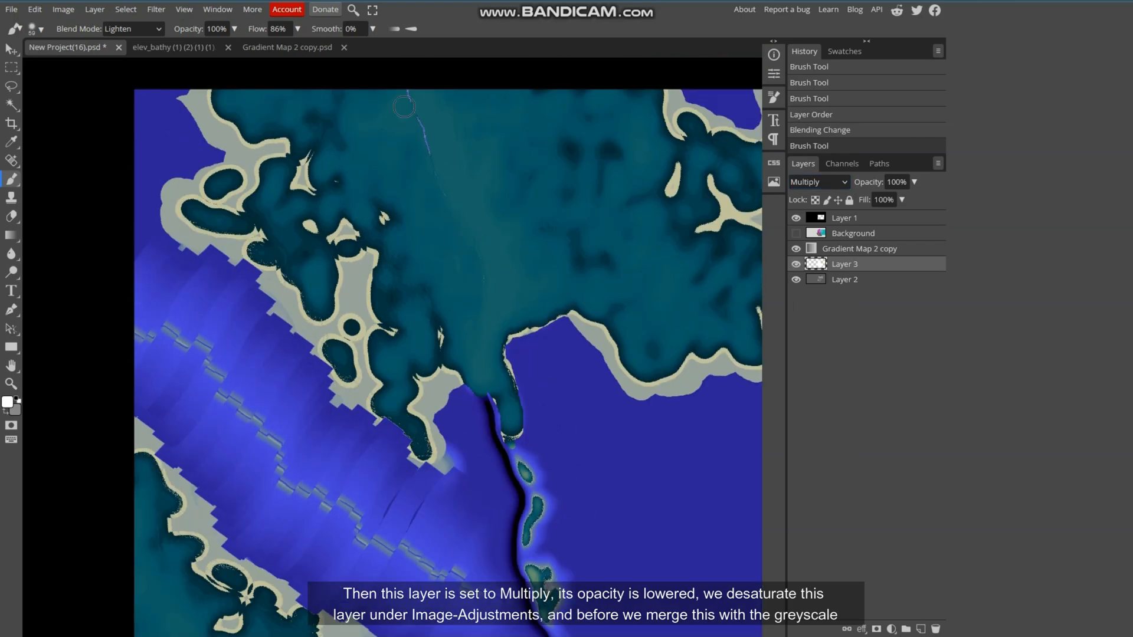
drag(413, 65, 421, 148)
click(323, 373)
scroll(236, 314, up, 7)
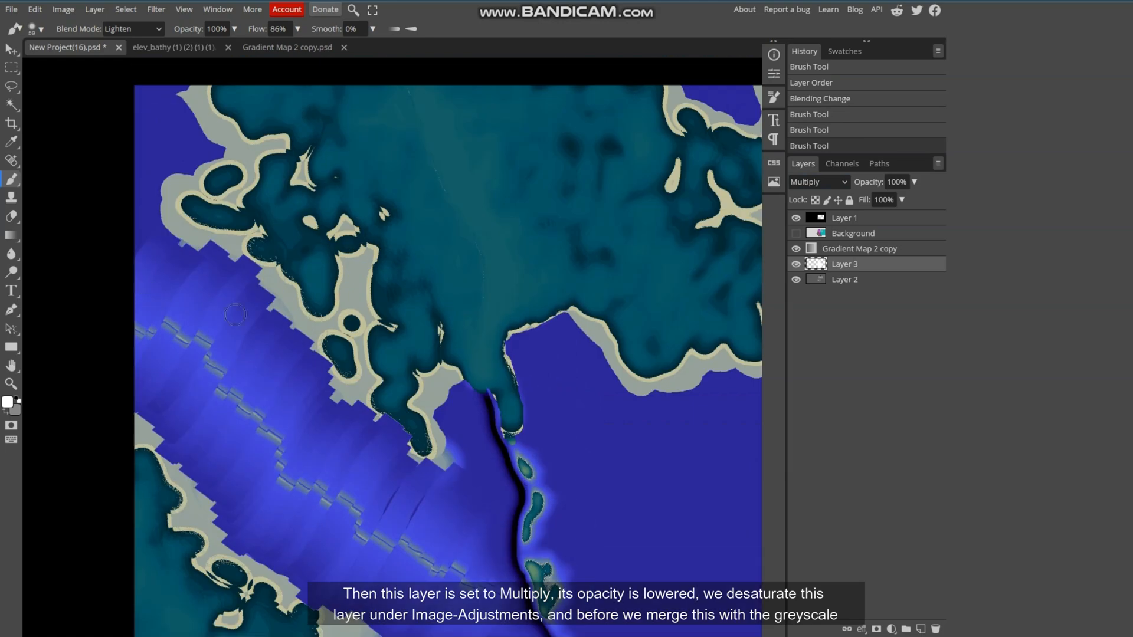
- Lower Layer 3's opacity to 39% and merge it down into Layer 2
drag(914, 182, 868, 199)
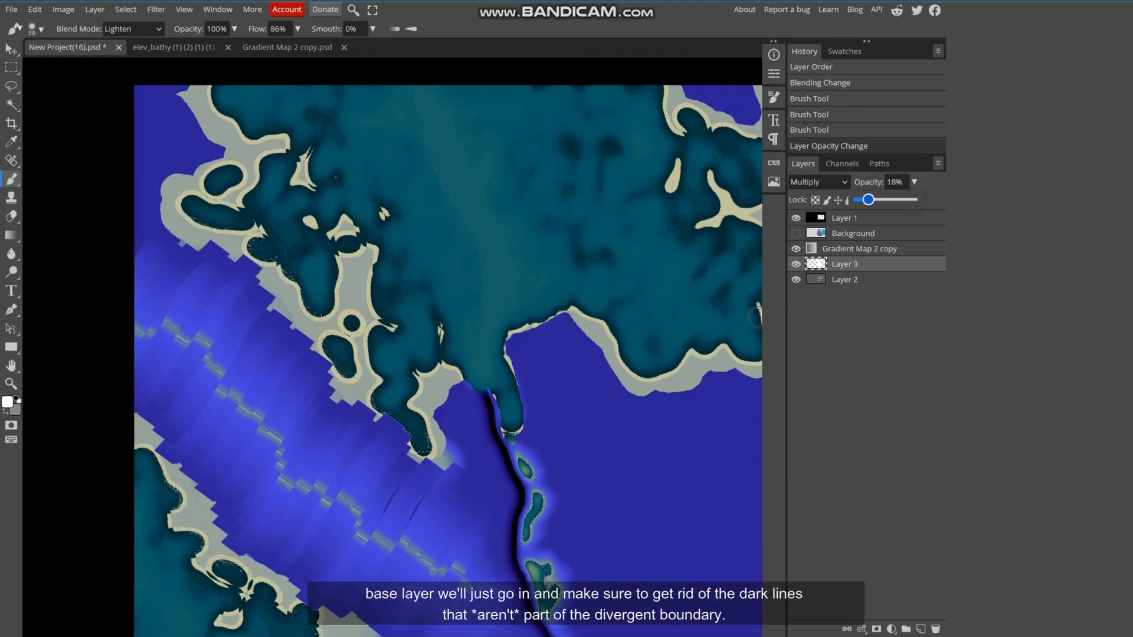
scroll(441, 516, up, 3)
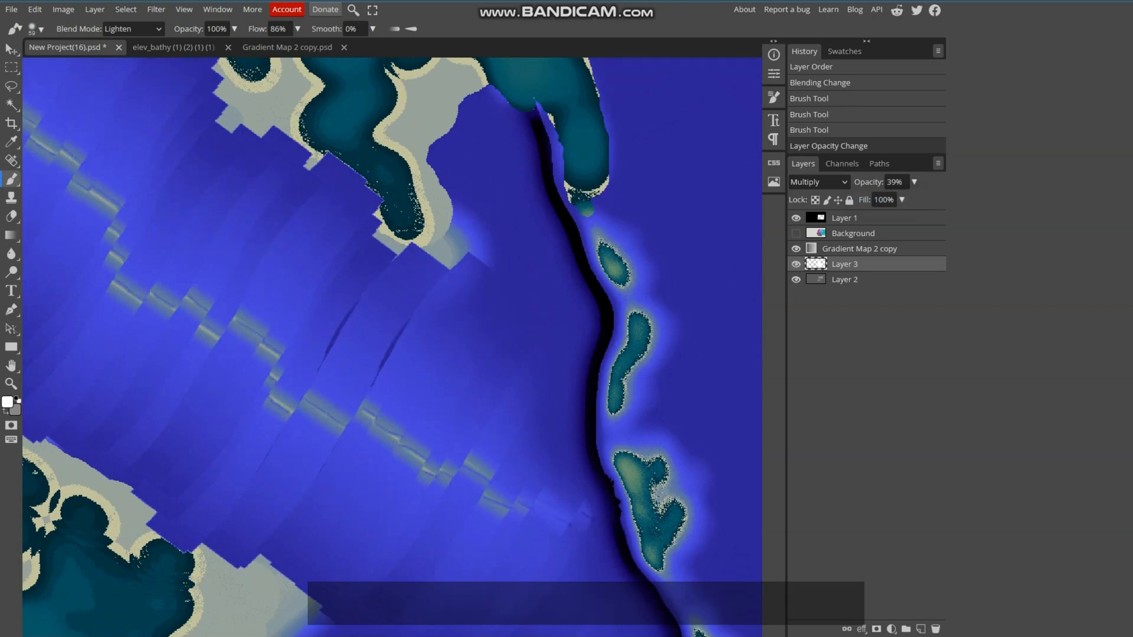
key(ctrl+e)
click(796, 248)
click(796, 249)
- Desaturate Layer 2 and check the result with the gradient map hidden and shown
click(63, 9)
mouse_move(86, 50)
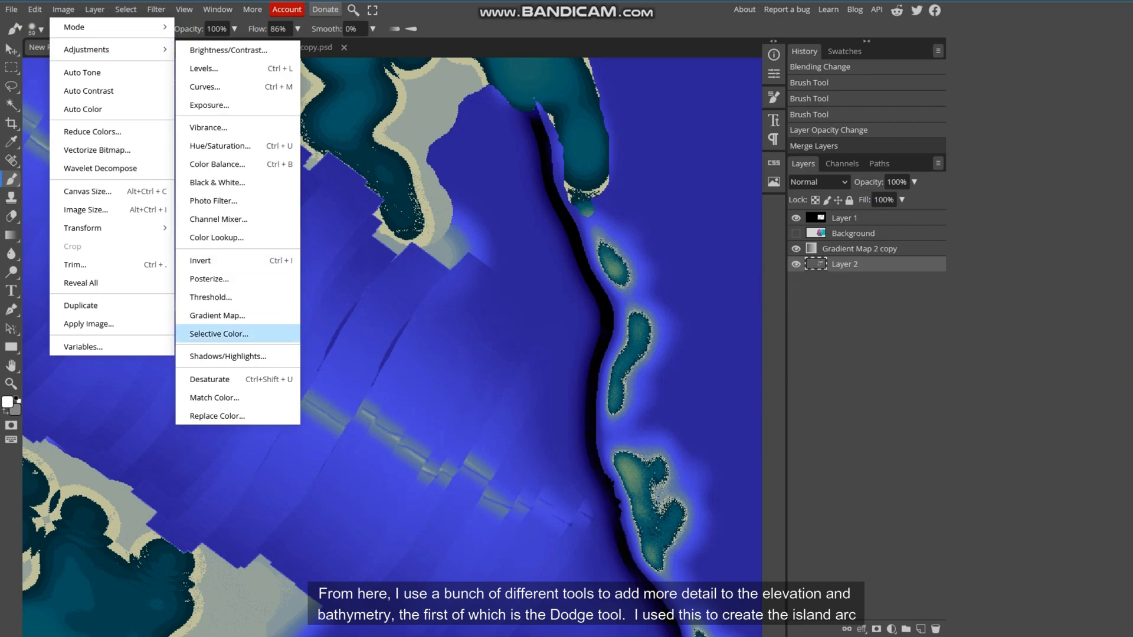
click(209, 379)
click(796, 249)
click(795, 248)
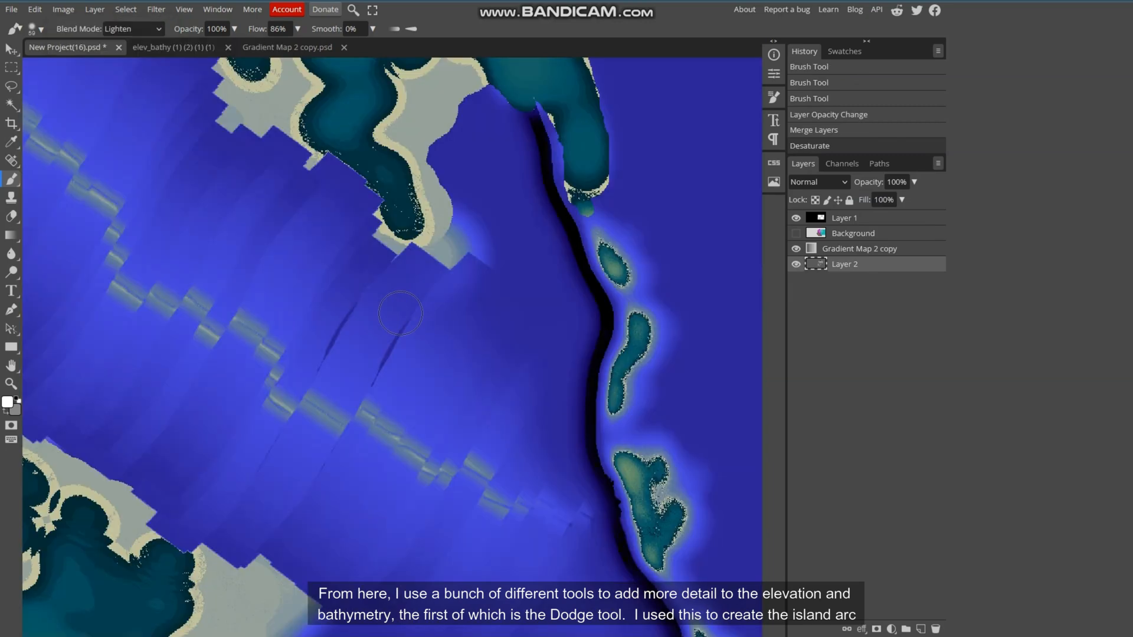
scroll(563, 204, down, 2)
scroll(564, 205, up, 10)
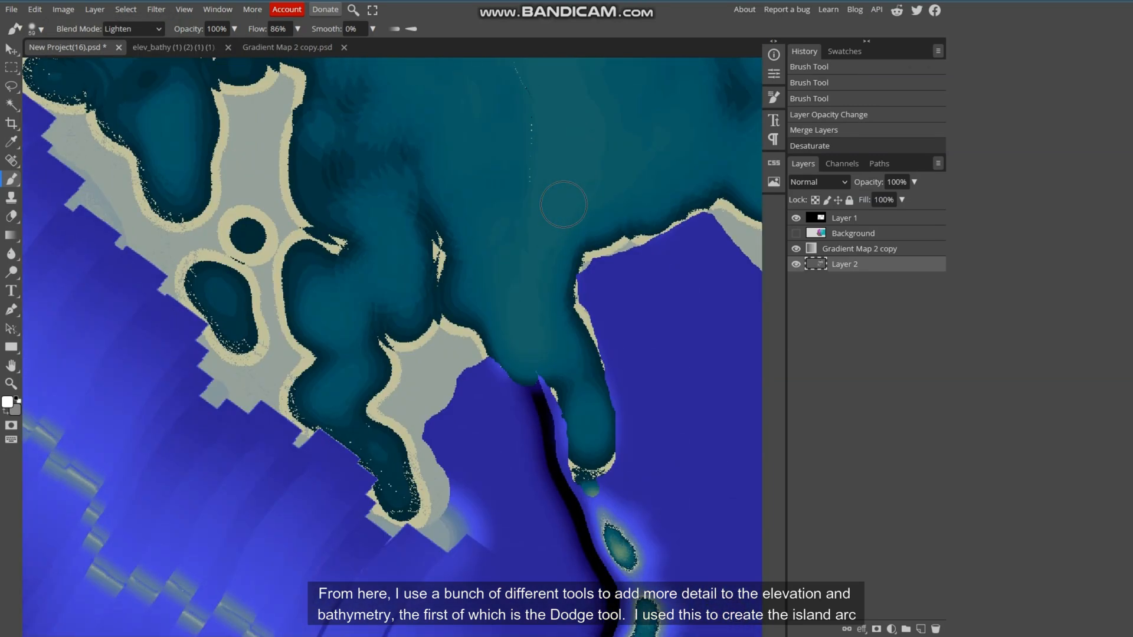
scroll(563, 204, down, 2)
click(561, 203)
key(ctrl+z)
- Set up the Dodge tool at 5% exposure with a 24 px brush
click(11, 272)
click(207, 28)
drag(324, 448, 504, 298)
click(41, 29)
click(109, 62)
click(41, 29)
click(41, 29)
drag(112, 61, 108, 61)
key(bracketright)
key(bracketright)
key(bracketright)
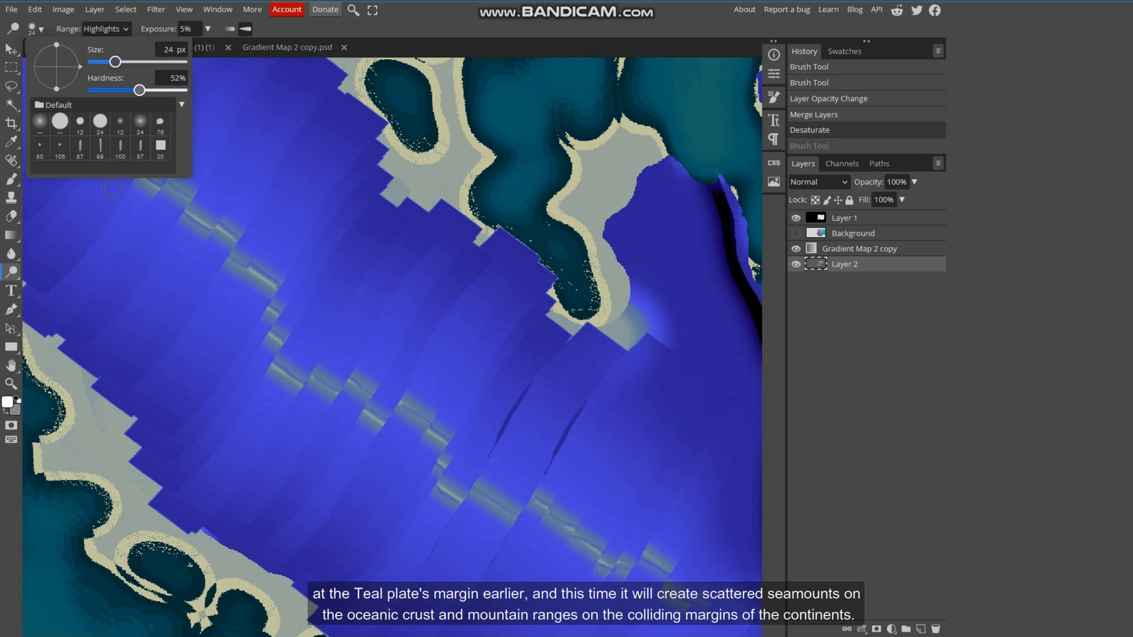
- Dodge scattered seamounts onto the oceanic crust on both sides of the mid-ocean ridge on Layer 2
click(270, 431)
click(473, 264)
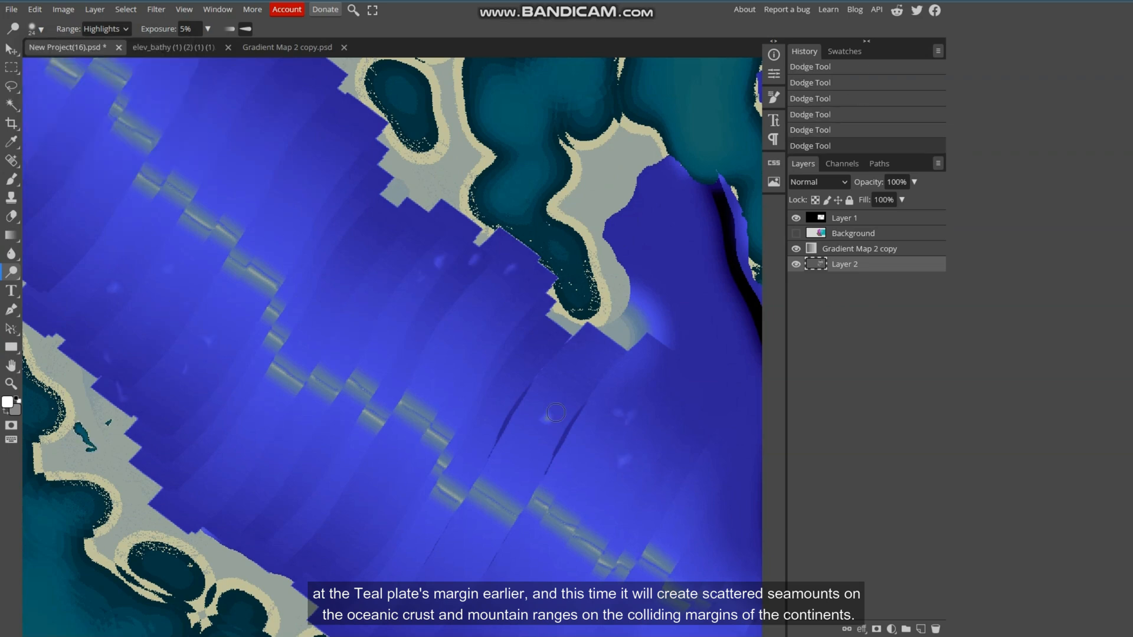
click(556, 412)
drag(551, 360, 594, 349)
click(244, 270)
click(271, 270)
click(284, 383)
click(319, 390)
drag(349, 324, 342, 342)
click(304, 359)
- Switch the Dodge range to Midtones and lighten more seamounts along the ridge and on the ocean floor around the island arc
click(106, 28)
click(102, 52)
drag(154, 286, 452, 329)
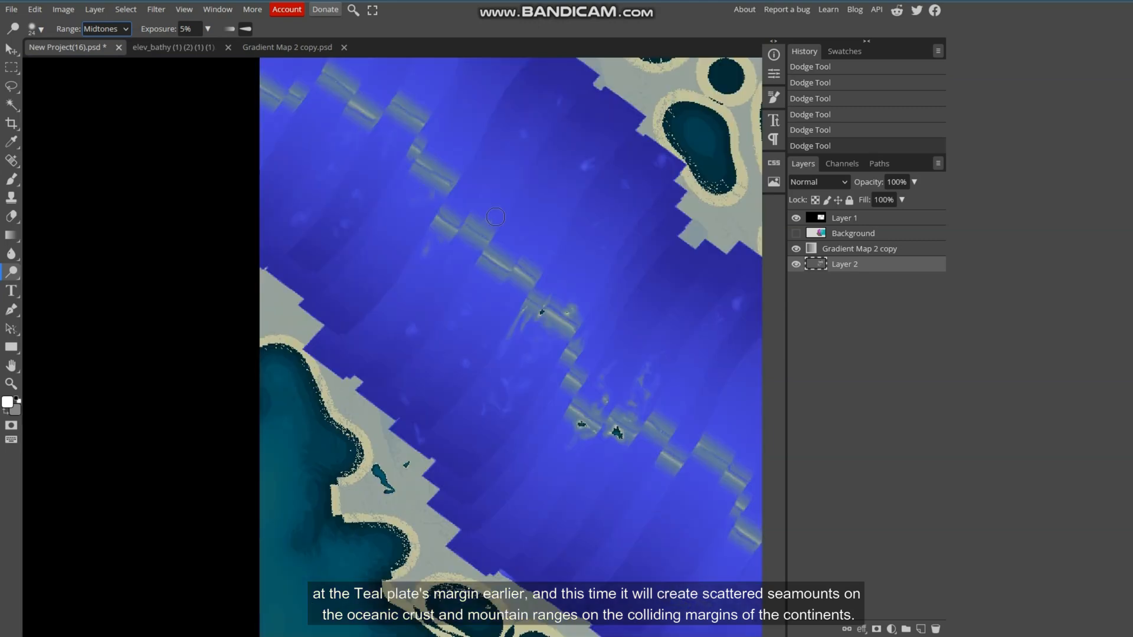
click(357, 230)
click(431, 235)
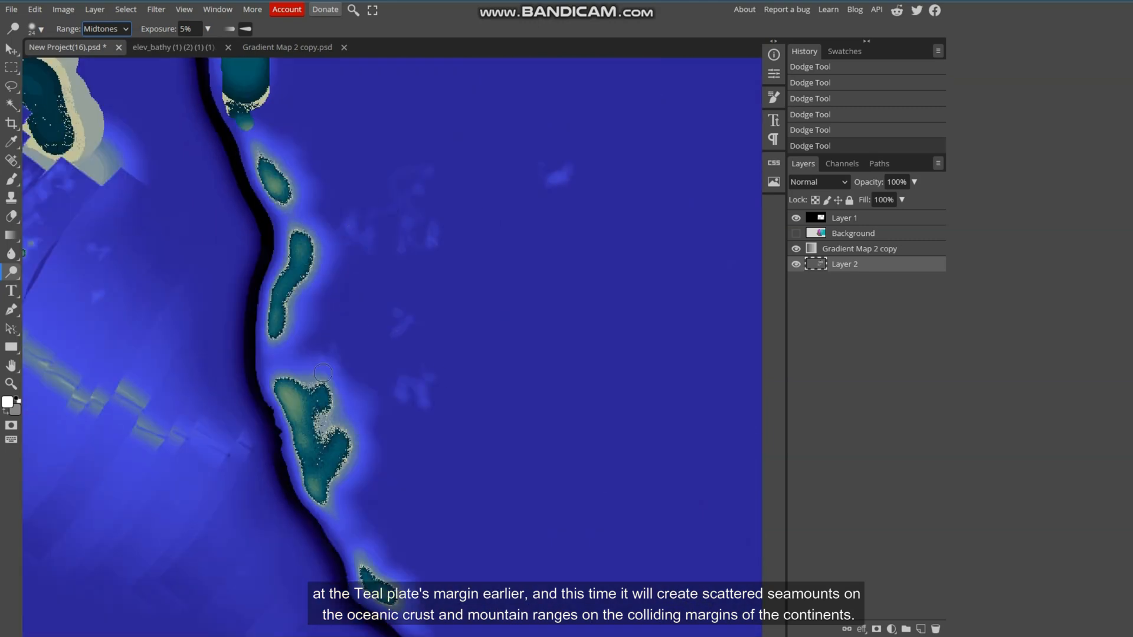
click(335, 371)
click(150, 101)
click(214, 190)
click(205, 163)
click(222, 215)
click(166, 331)
click(165, 332)
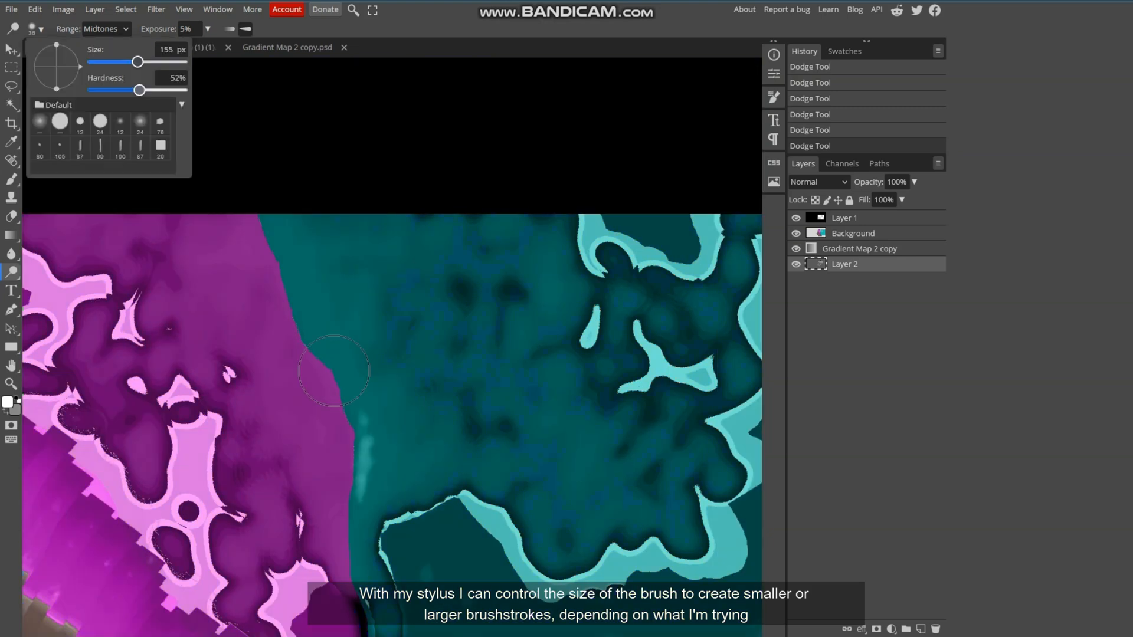
- Dodge a mountain range along the collision boundary between the fuchsia and teal plates, starting with a 155 px brush
mouse_move(334, 370)
mouse_down()
mouse_move(336, 273)
mouse_move(354, 354)
mouse_move(319, 295)
mouse_move(265, 313)
mouse_move(278, 460)
mouse_move(343, 254)
mouse_up()
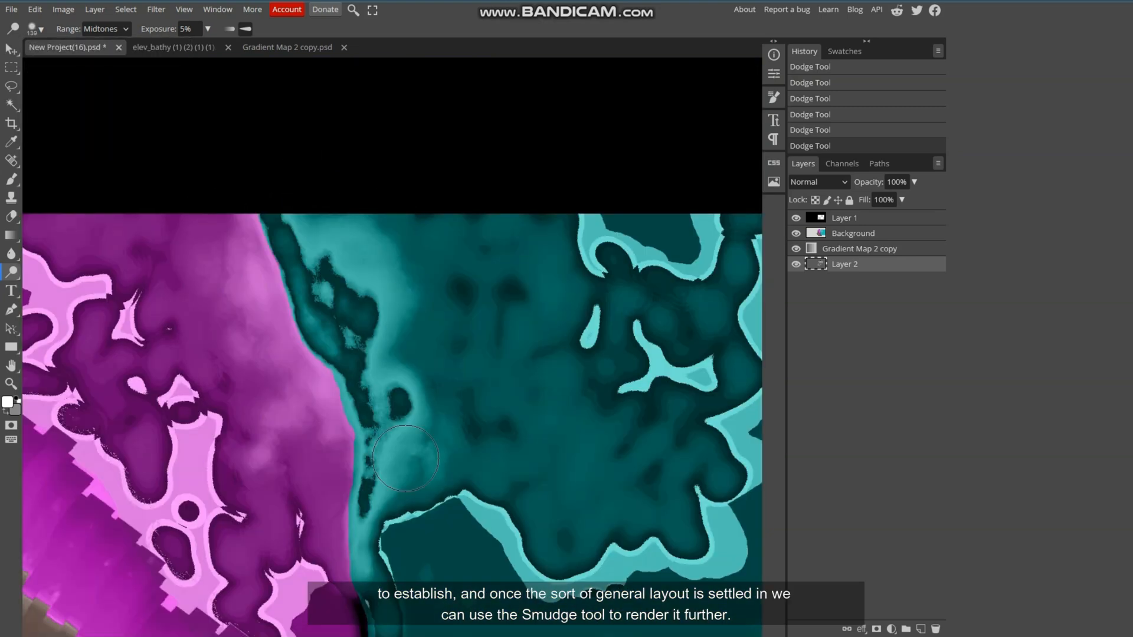
key(bracketleft)
mouse_move(319, 236)
mouse_down()
mouse_move(247, 292)
mouse_move(285, 360)
mouse_move(307, 283)
mouse_move(365, 465)
mouse_move(354, 366)
mouse_move(436, 283)
mouse_up()
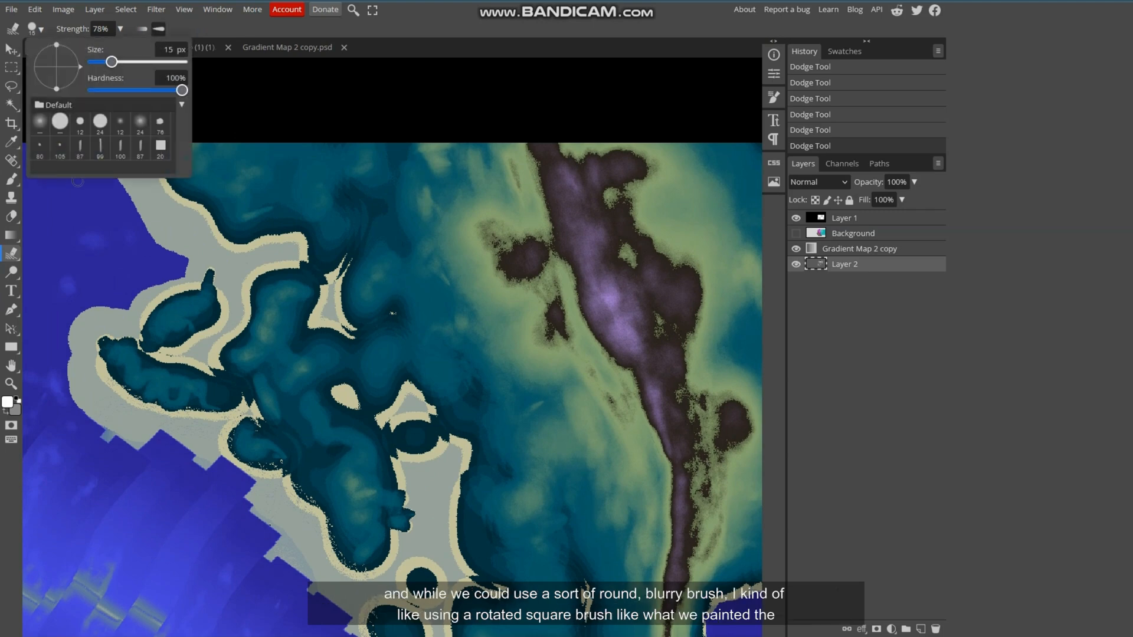
- Smudge the land relief and ridge seamounts on Layer 2 with a rotated 20 px square brush at 78% strength
click(161, 145)
drag(80, 67, 75, 80)
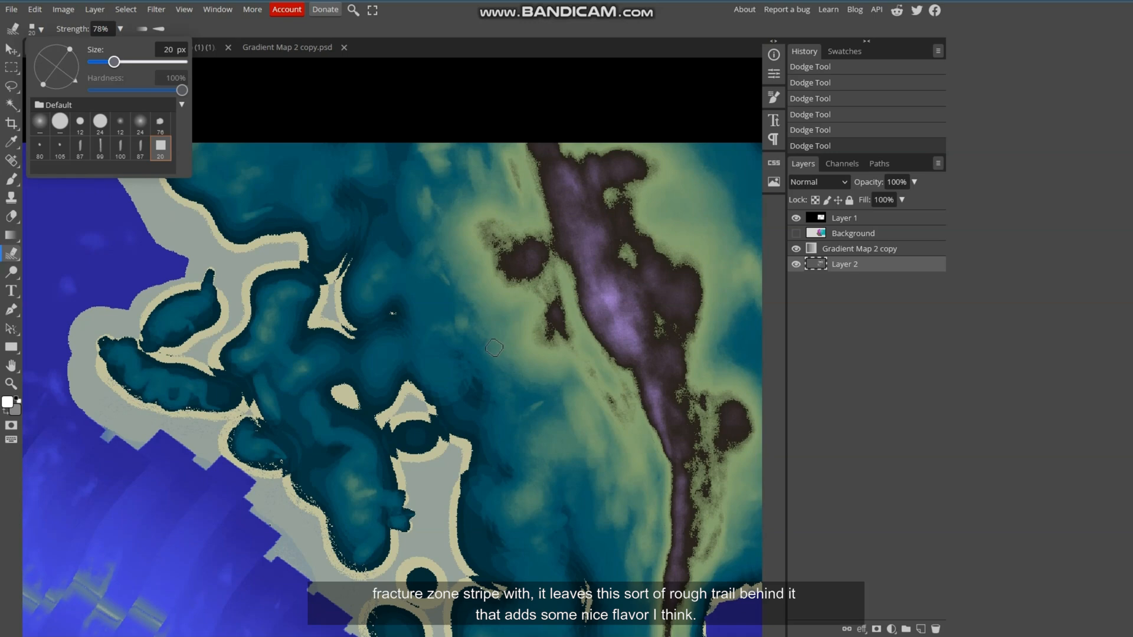
click(476, 387)
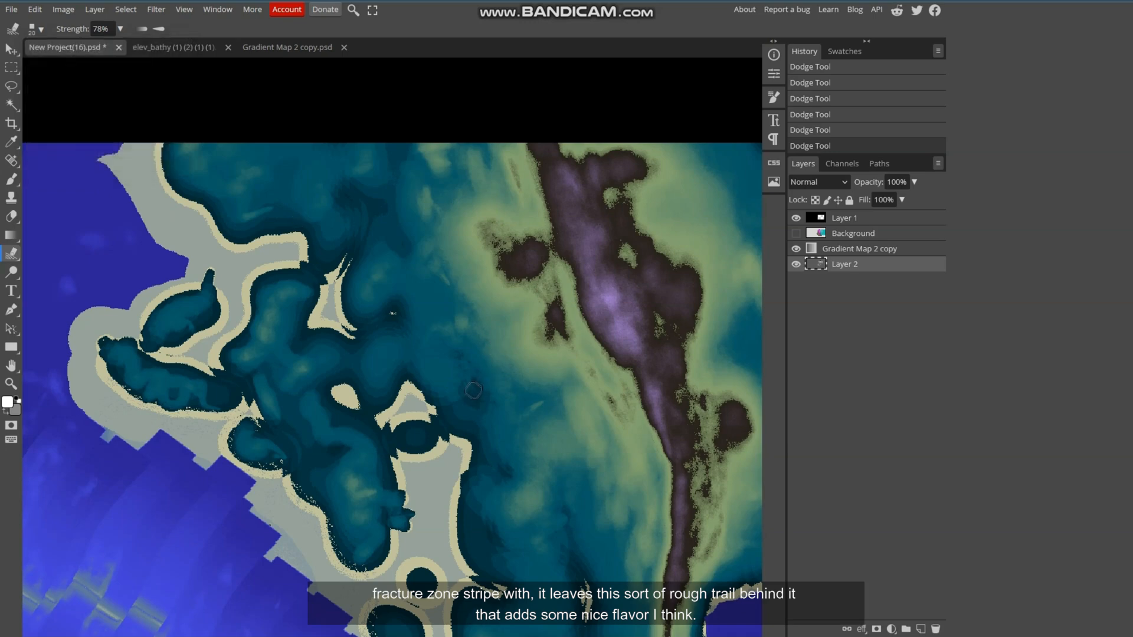
click(479, 387)
scroll(478, 386, down, 7)
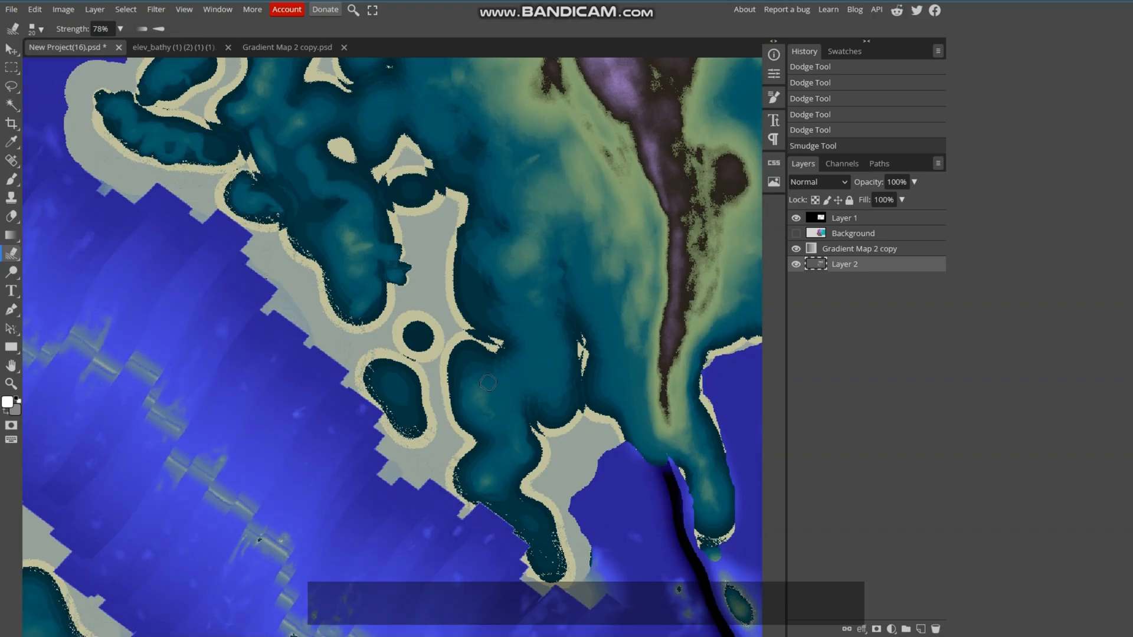
scroll(488, 383, left, 2)
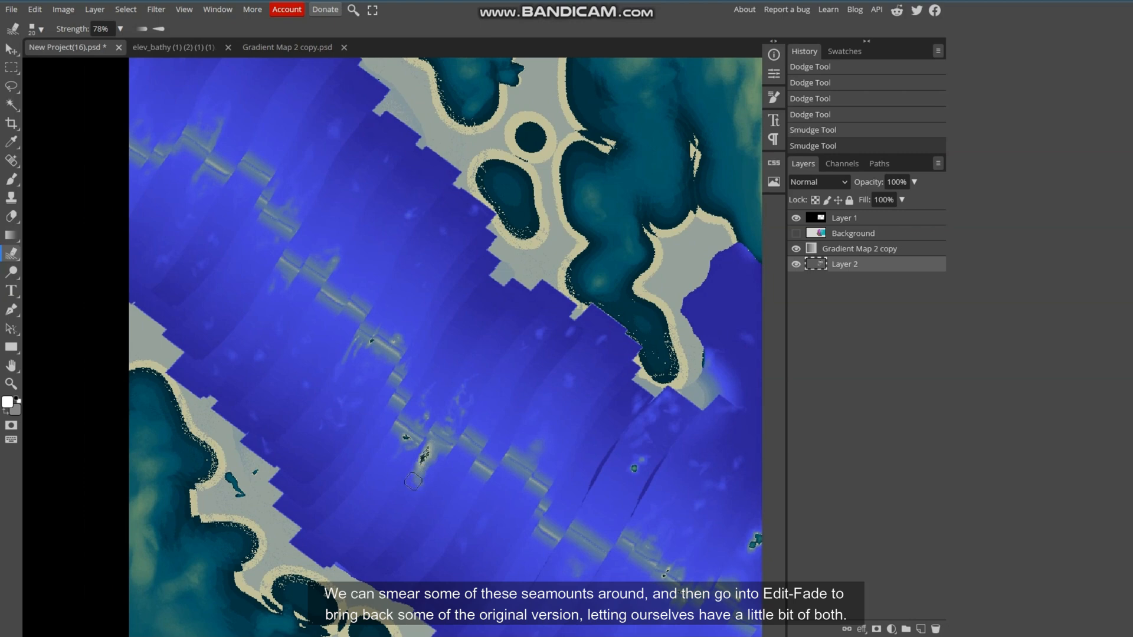
- Fade the last smudge on the ridge seamounts to a lower opacity
click(35, 10)
click(56, 86)
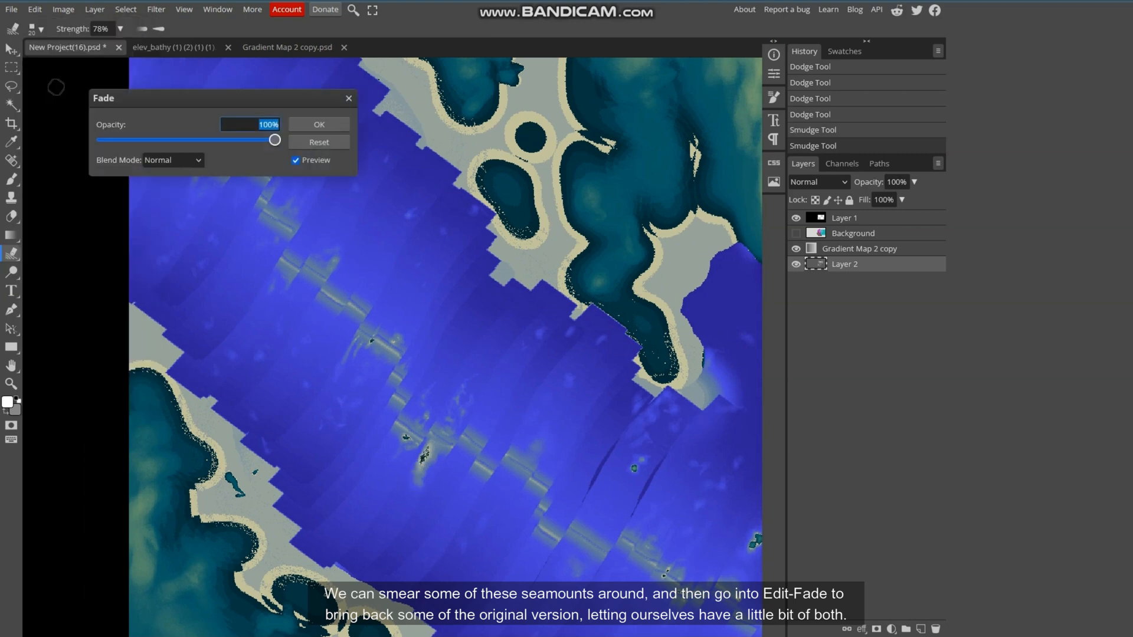
mouse_move(275, 140)
mouse_down()
mouse_move(139, 140)
mouse_move(198, 140)
mouse_up()
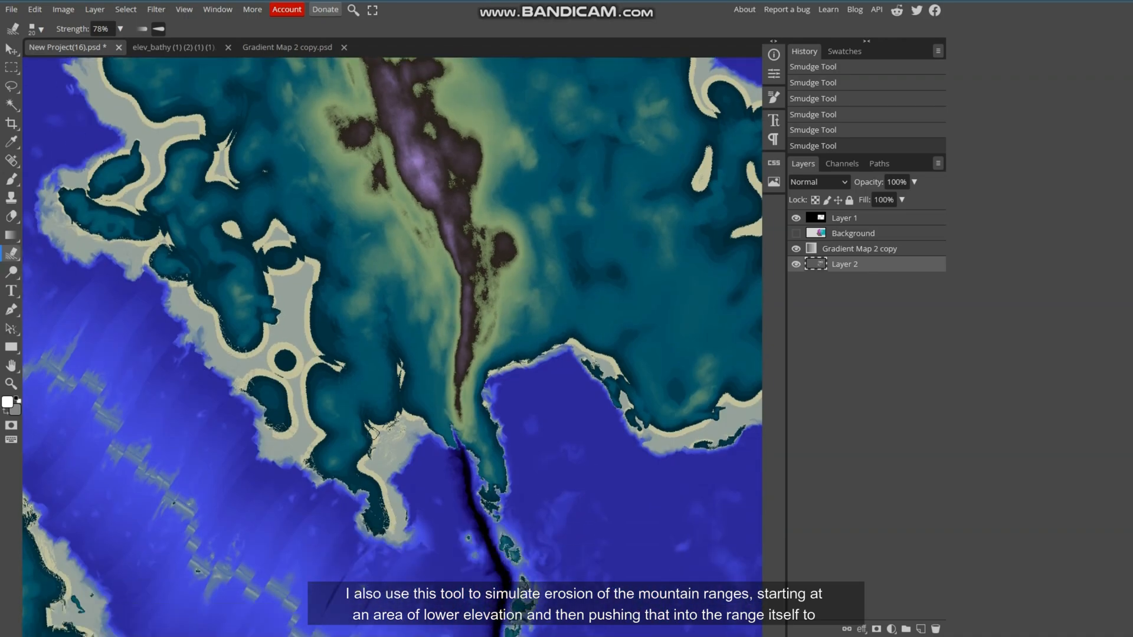
- Smudge lower-elevation tones into both flanks of the mountain range to carve eroded river valleys
mouse_move(370, 290)
mouse_down()
mouse_move(390, 279)
mouse_move(369, 250)
mouse_up()
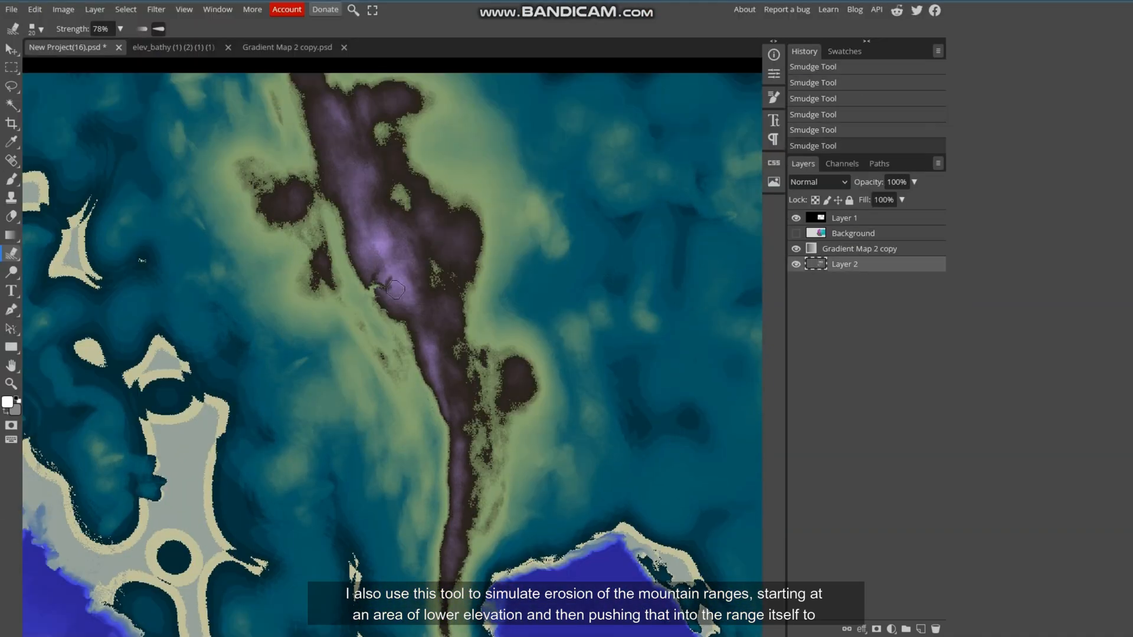
drag(289, 336, 295, 309)
drag(257, 333, 268, 292)
drag(227, 247, 243, 230)
mouse_move(274, 256)
mouse_down()
mouse_move(268, 236)
mouse_move(307, 215)
mouse_up()
drag(428, 578, 451, 448)
drag(360, 531, 431, 428)
drag(472, 320, 446, 322)
drag(490, 236, 466, 239)
drag(502, 177, 475, 195)
drag(392, 177, 407, 207)
drag(380, 224, 400, 243)
scroll(400, 243, up, 3)
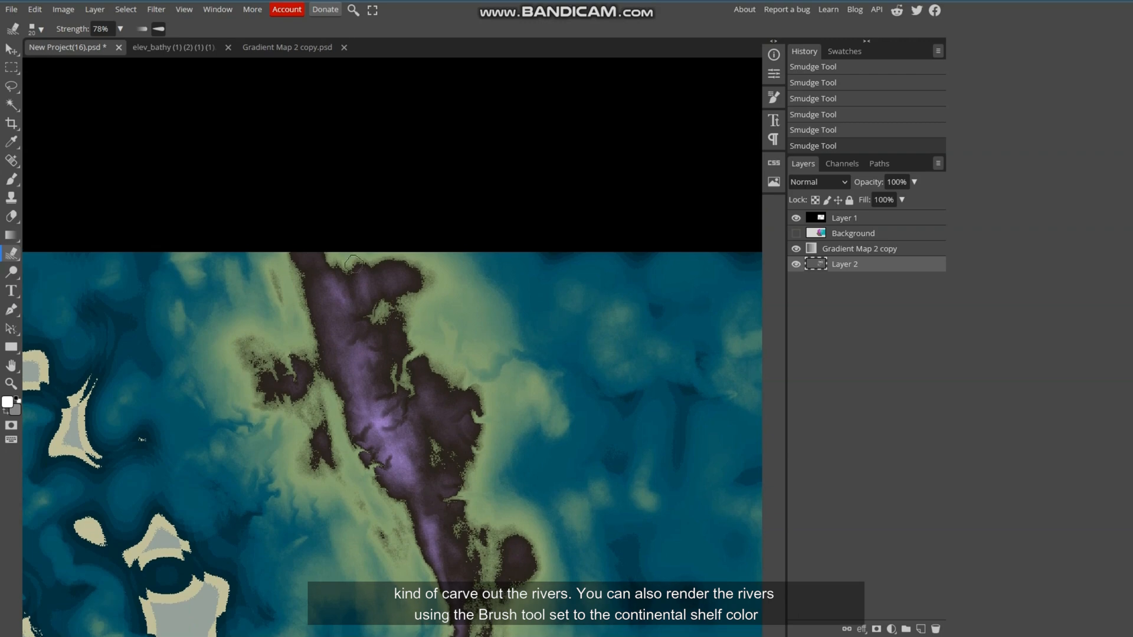
drag(324, 385, 393, 458)
scroll(470, 270, down, 5)
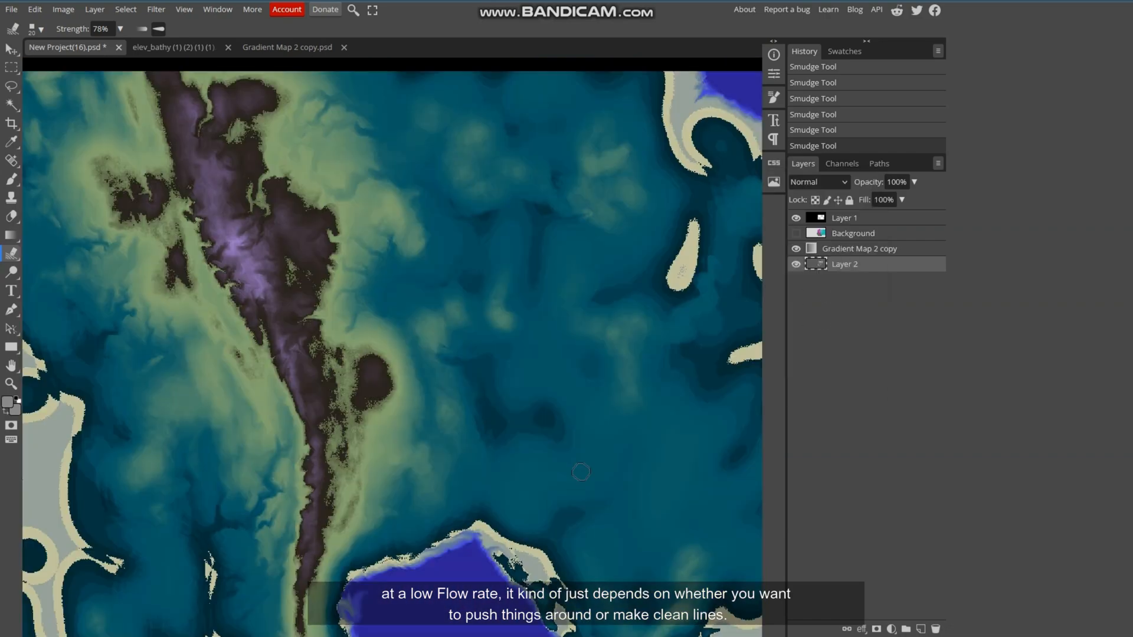
- Paint river lines across the northern continent with the grey Brush in Darken mode at 4% flow
key(b)
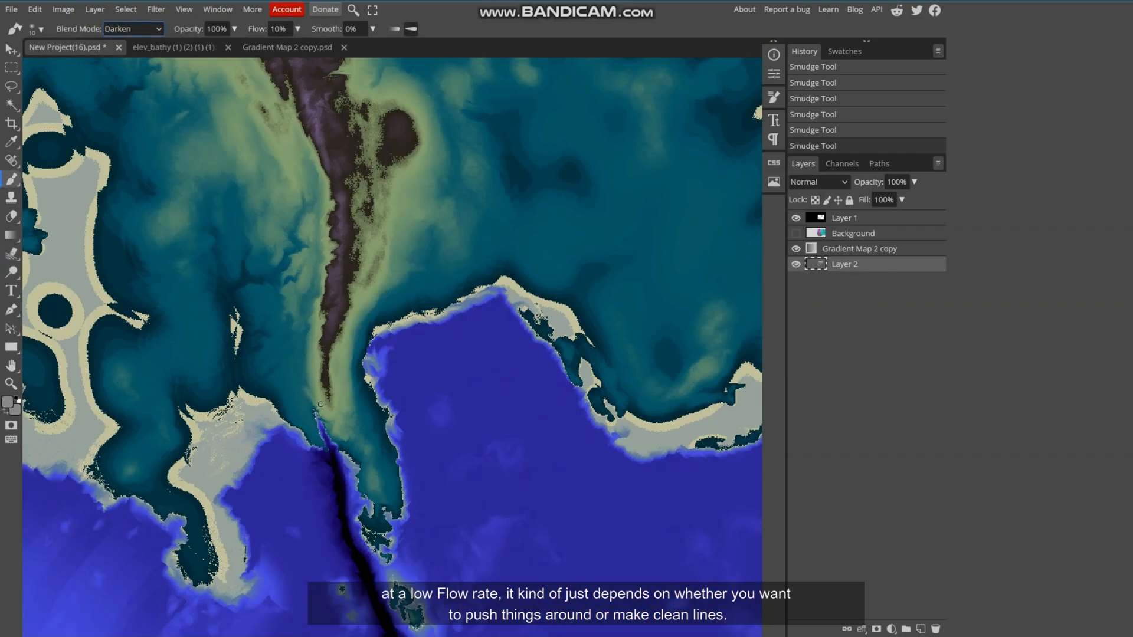
drag(297, 28, 246, 47)
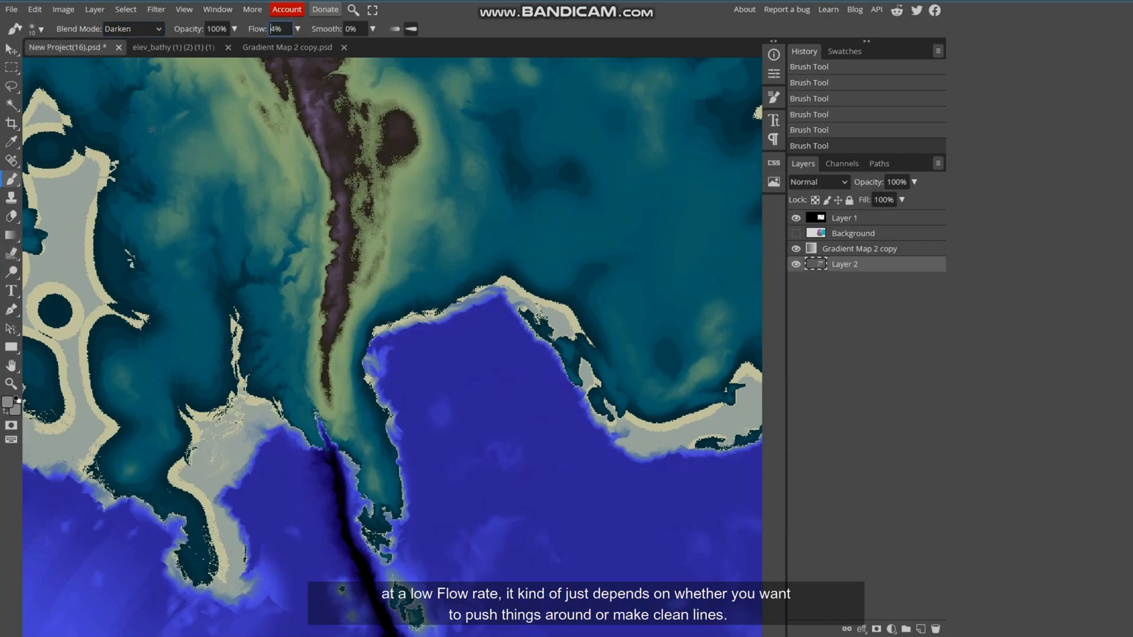
scroll(152, 129, up, 3)
scroll(296, 225, up, 5)
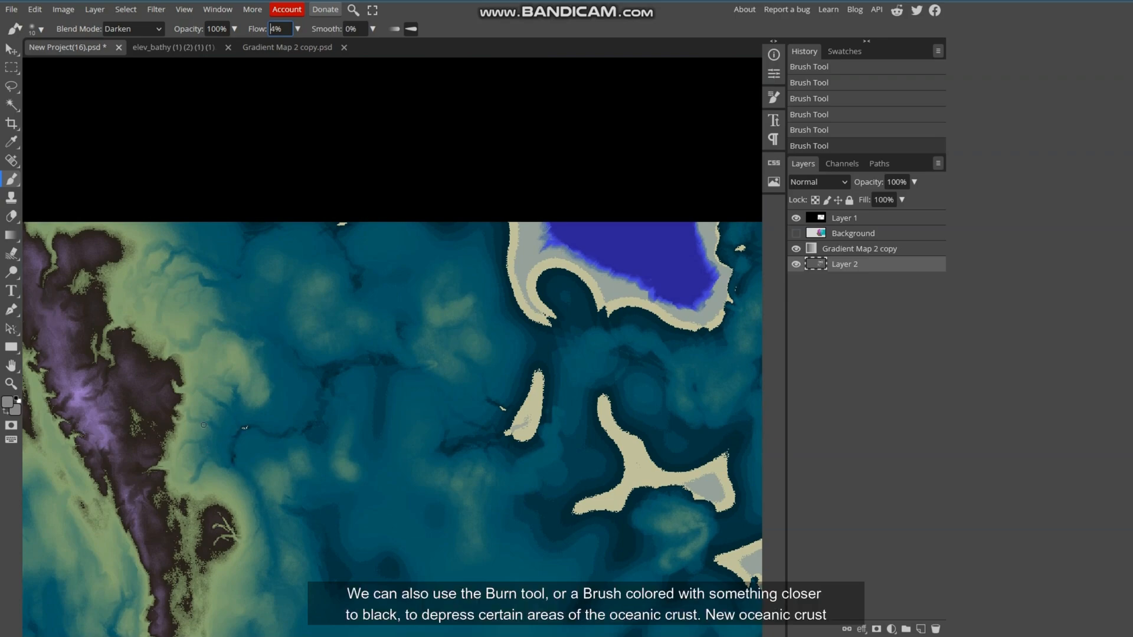
scroll(498, 306, left, 6)
scroll(357, 234, down, 6)
scroll(357, 234, right, 4)
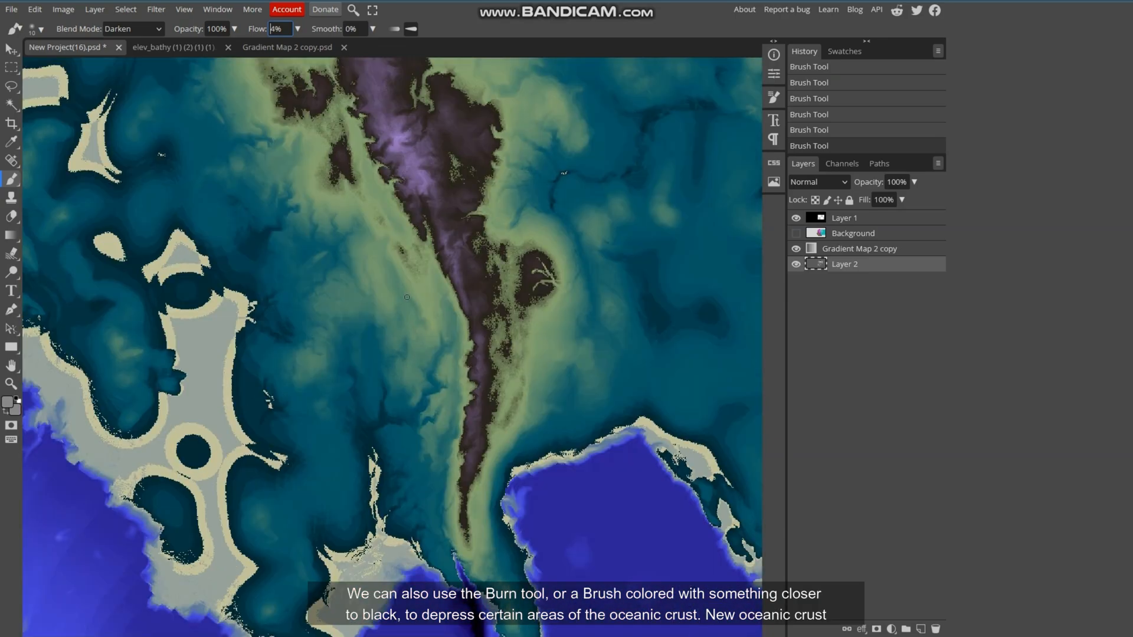
- Smudge the southwestern continent's coast and blend the dark fracture streaks on the ocean floor west of the trench
scroll(460, 335, down, 4)
scroll(459, 334, down, 5)
scroll(299, 244, up, 5)
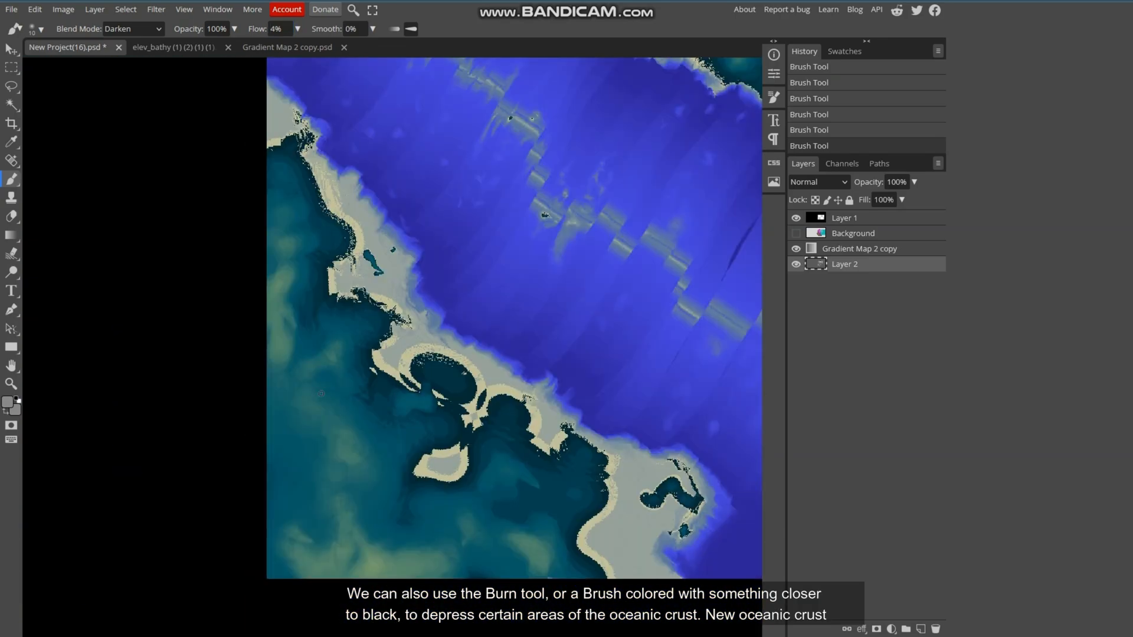
click(11, 253)
drag(318, 171, 299, 244)
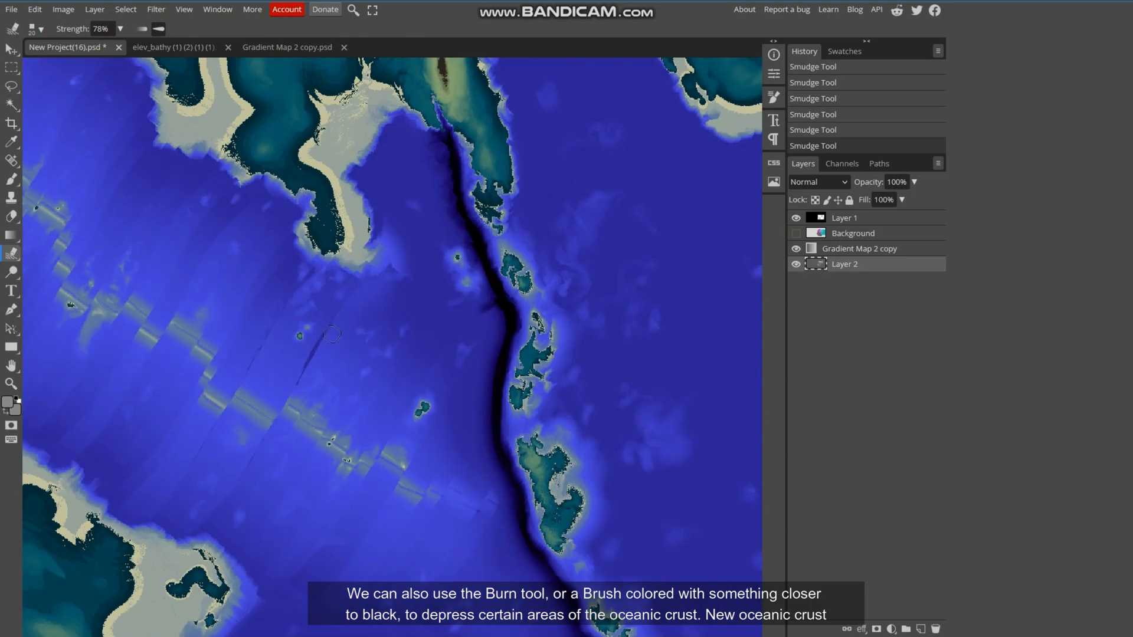
drag(332, 334, 295, 371)
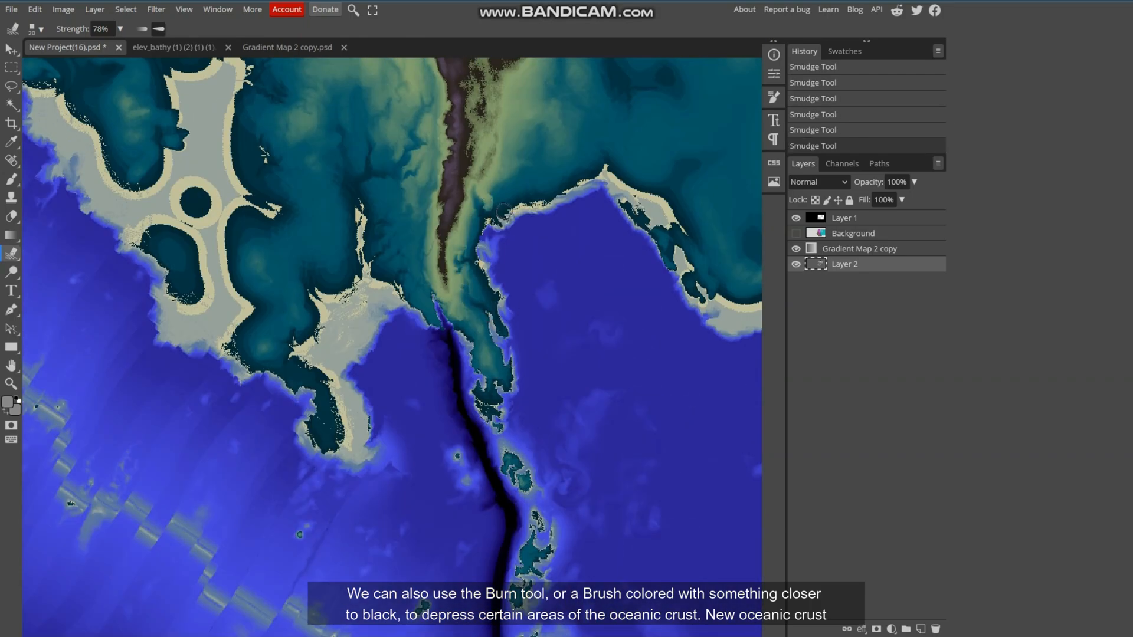
- Smudge the eastern edge of the mountain range beside the branching river valleys
scroll(635, 501, up, 5)
scroll(635, 501, right, 5)
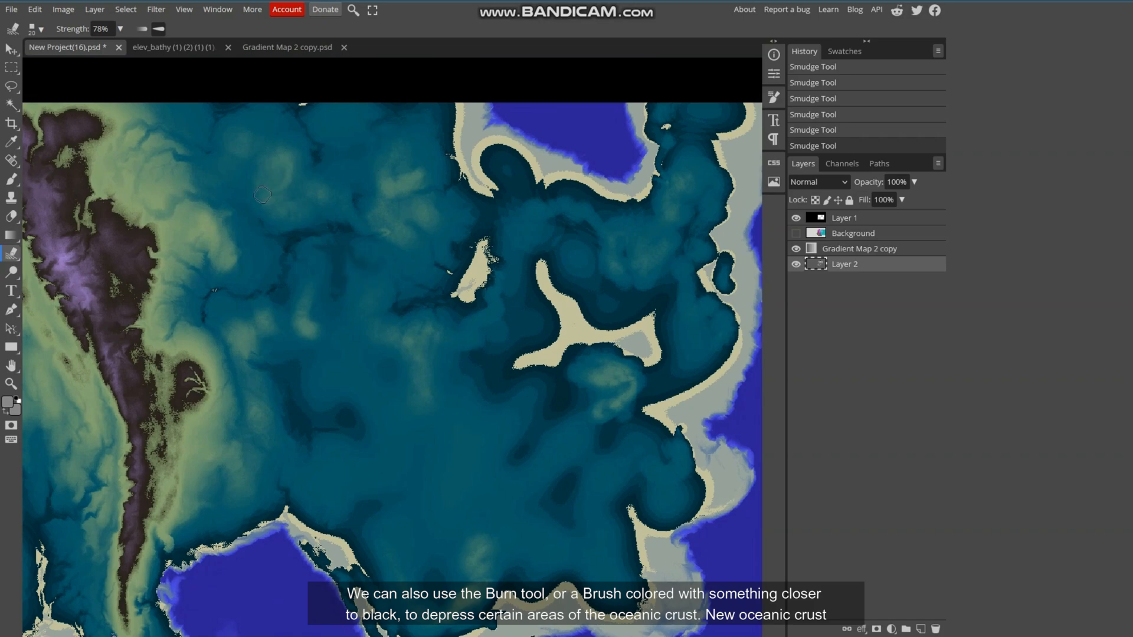
scroll(259, 259, down, 2)
scroll(258, 260, left, 1)
drag(270, 258, 290, 285)
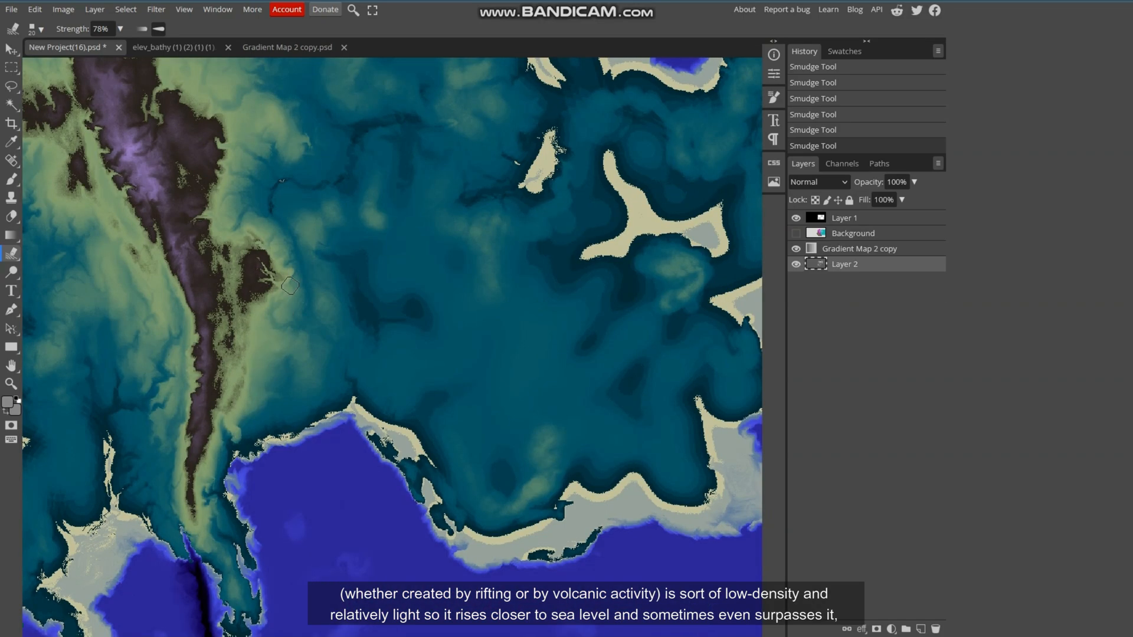
scroll(470, 395, up, 3)
scroll(416, 338, down, 4)
scroll(416, 337, left, 4)
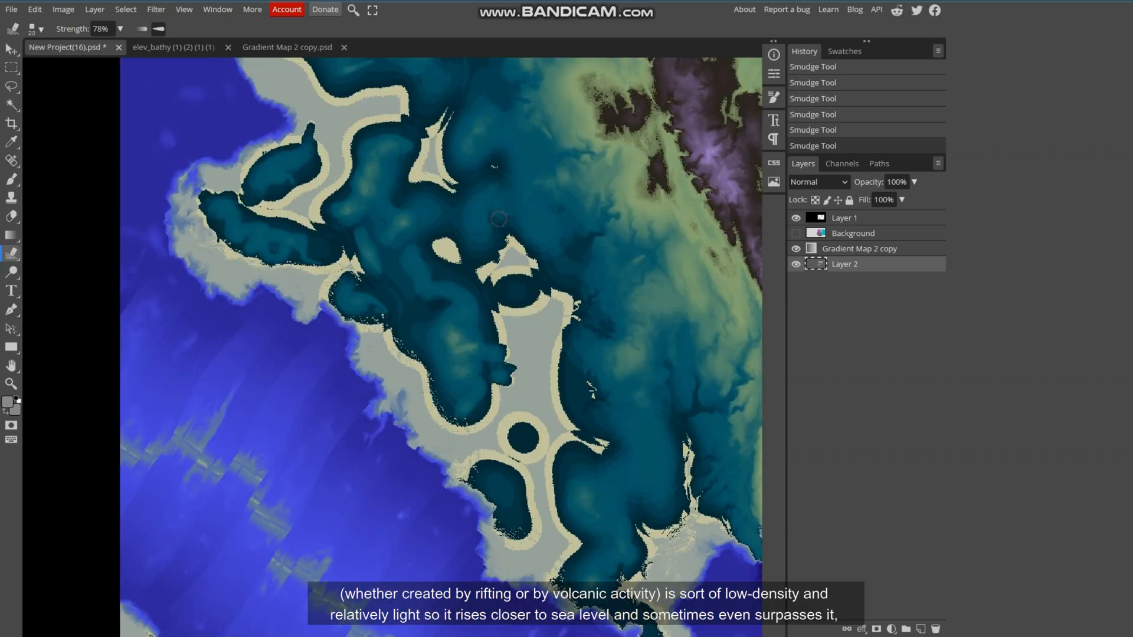
- Smudge the shores of the shallow inland basin in the western continent and lighten patches of the eastern lowlands with Dodge at 2% exposure
mouse_move(572, 291)
mouse_down()
mouse_move(529, 423)
mouse_move(497, 428)
mouse_move(489, 377)
mouse_up()
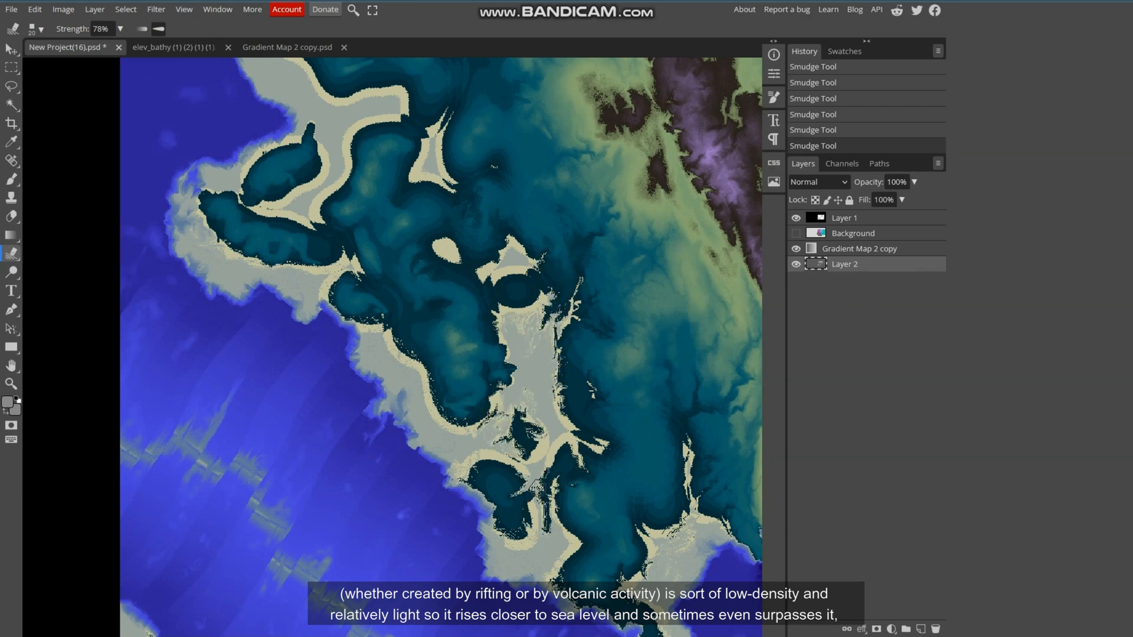
scroll(449, 449, right, 2)
scroll(449, 448, down, 1)
mouse_move(252, 75)
mouse_down()
mouse_move(282, 129)
mouse_move(246, 155)
mouse_up()
scroll(280, 421, up, 4)
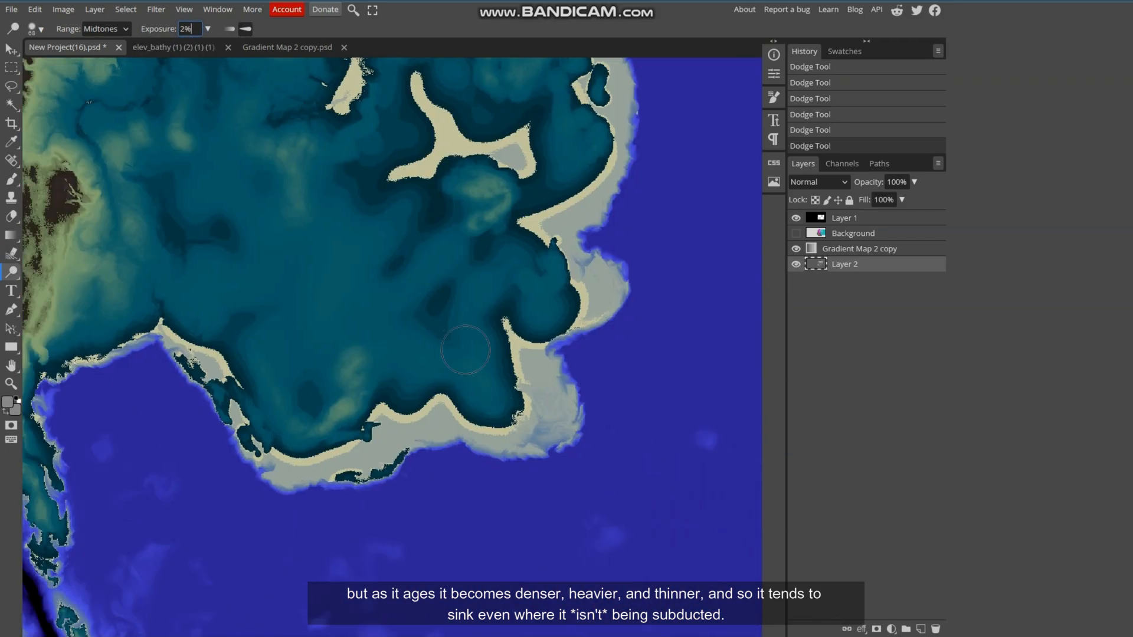
- Smudge valleys and highland tones across the eastern continent and the eastern flank of the mountain range
key(b)
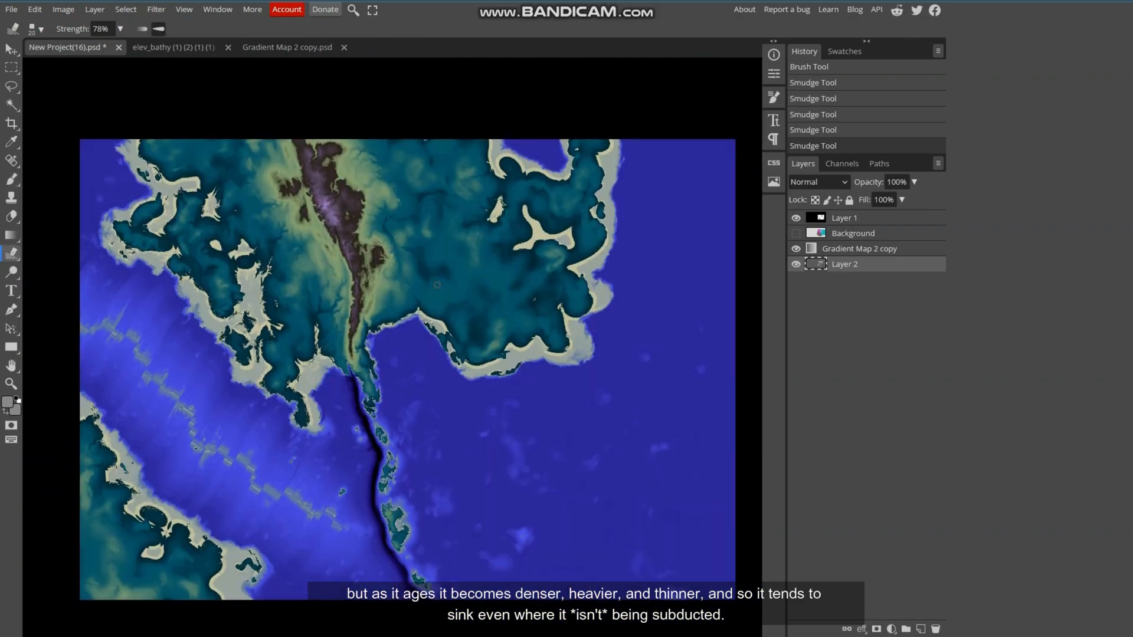
scroll(436, 285, up, 2)
drag(444, 348, 424, 330)
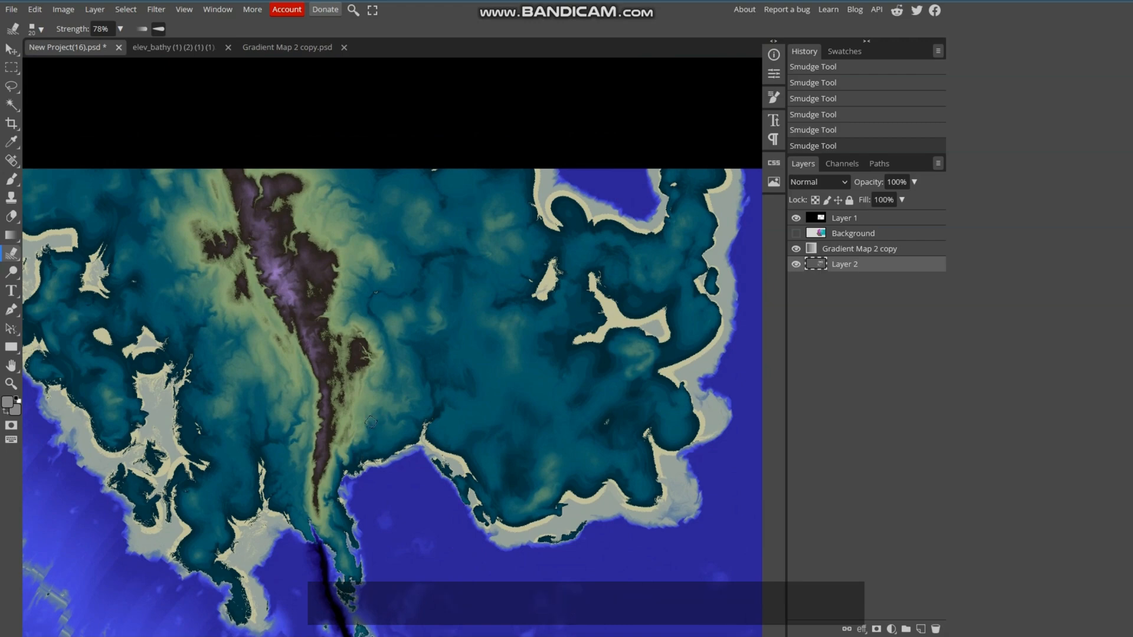
- Darken a wider band of ocean floor west of the trench with Burn on Midtones at 5% and 12% exposure
scroll(370, 428, up, 2)
scroll(356, 503, down, 2)
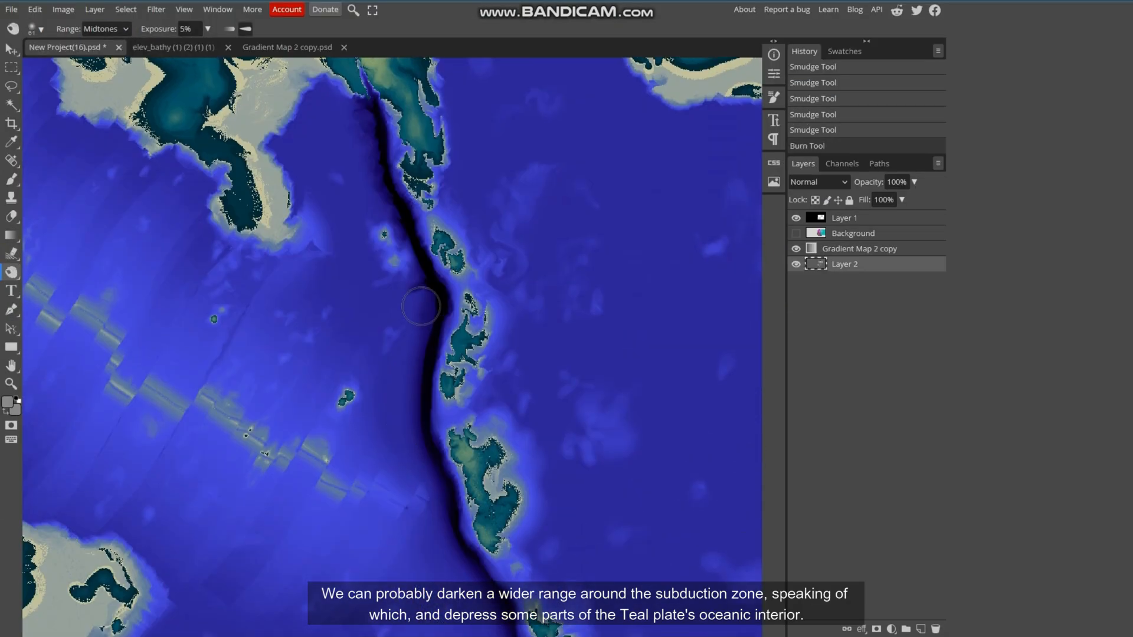
drag(424, 304, 426, 444)
drag(354, 213, 367, 118)
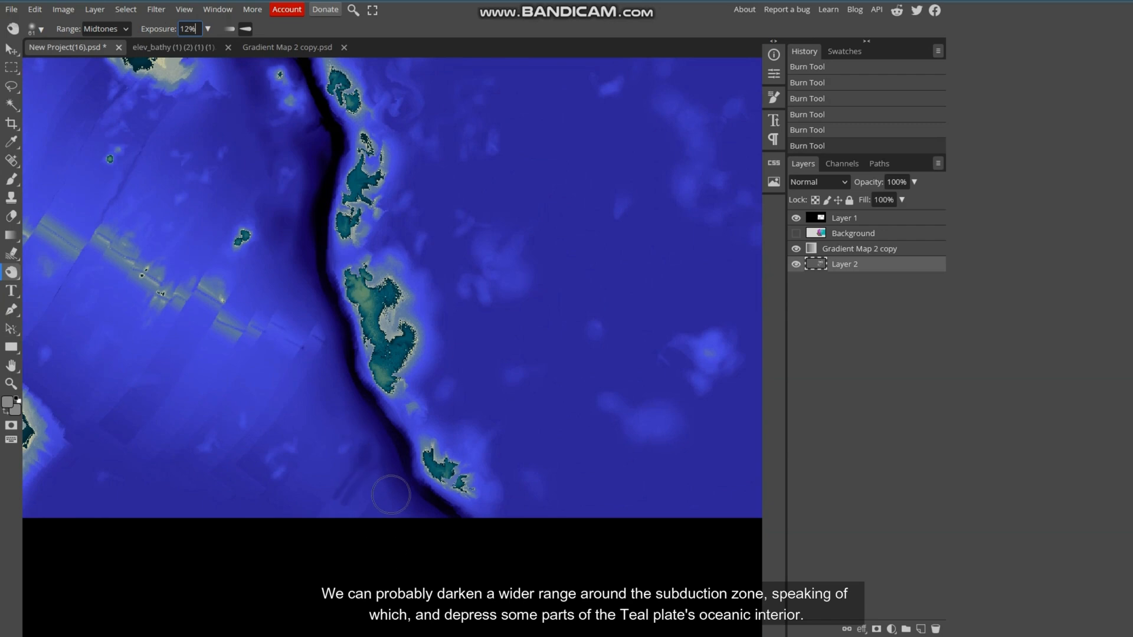
drag(389, 494, 339, 411)
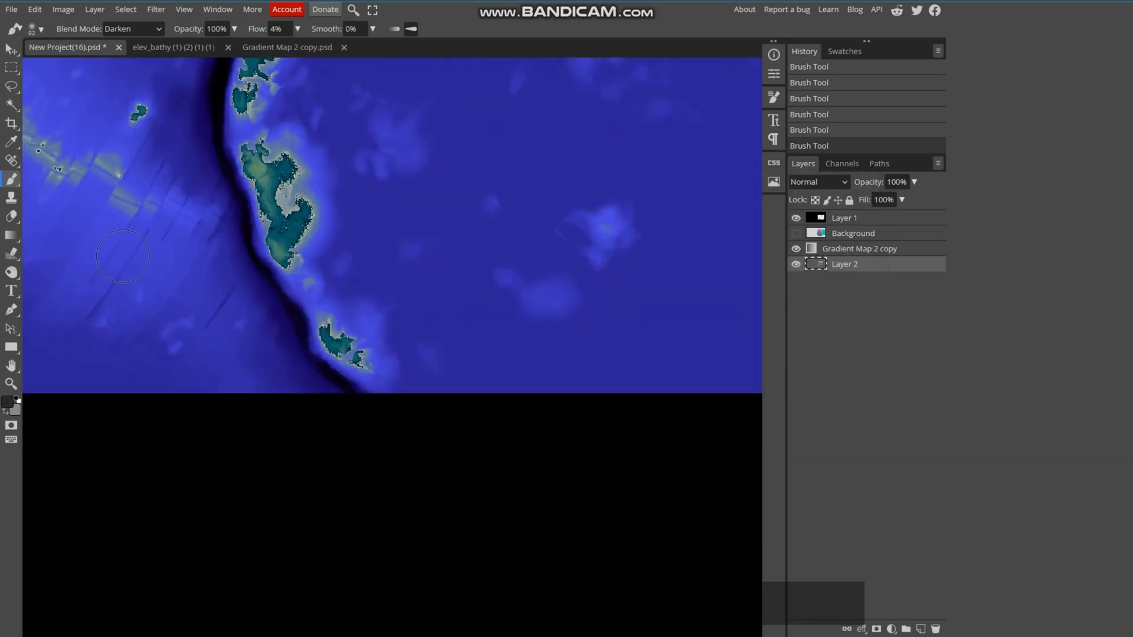
key(o)
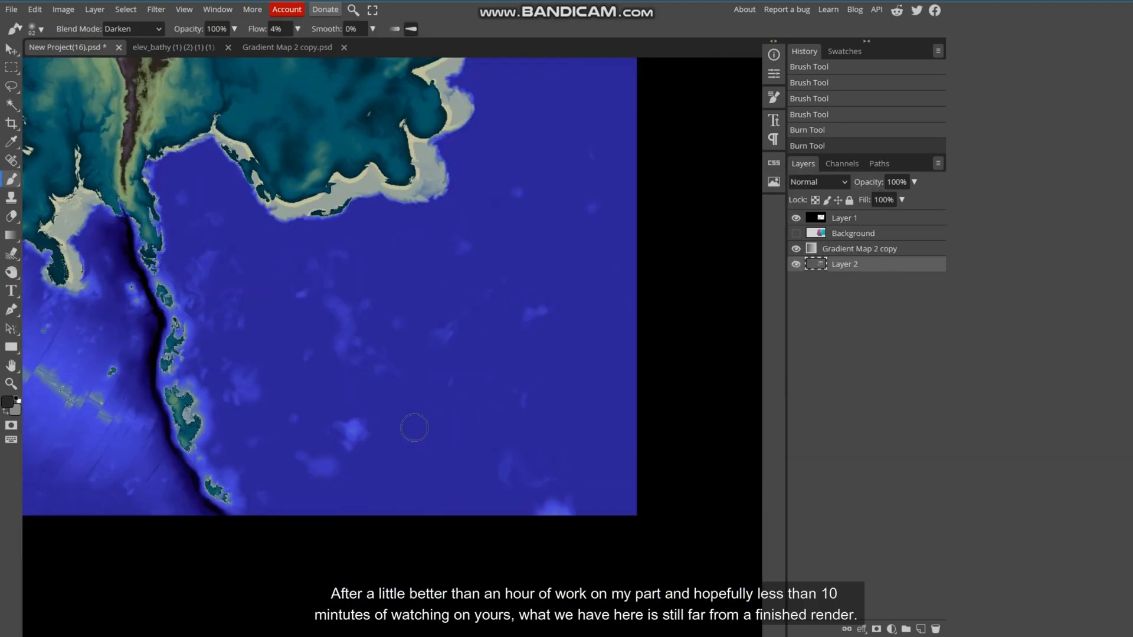
- Paint dark, deeper patches across the ocean floor east of the island arc with the Brush in Darken mode at 4% flow
drag(630, 416, 607, 336)
mouse_move(552, 372)
mouse_down()
mouse_move(559, 285)
mouse_move(505, 337)
mouse_move(520, 437)
mouse_move(590, 449)
mouse_move(582, 454)
mouse_move(575, 340)
mouse_move(473, 131)
mouse_move(508, 108)
mouse_move(462, 189)
mouse_move(499, 228)
mouse_move(556, 119)
mouse_move(572, 152)
mouse_move(536, 147)
mouse_move(546, 104)
mouse_move(577, 259)
mouse_move(605, 265)
mouse_move(607, 215)
mouse_move(574, 170)
mouse_move(620, 183)
mouse_up()
drag(501, 252, 425, 244)
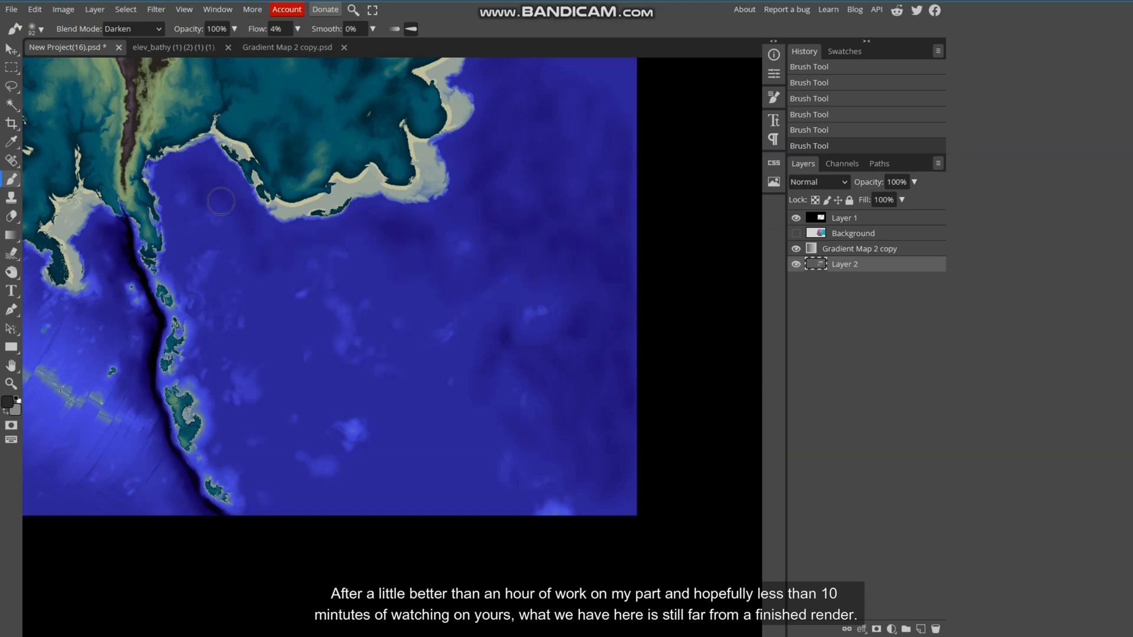
drag(356, 288, 404, 271)
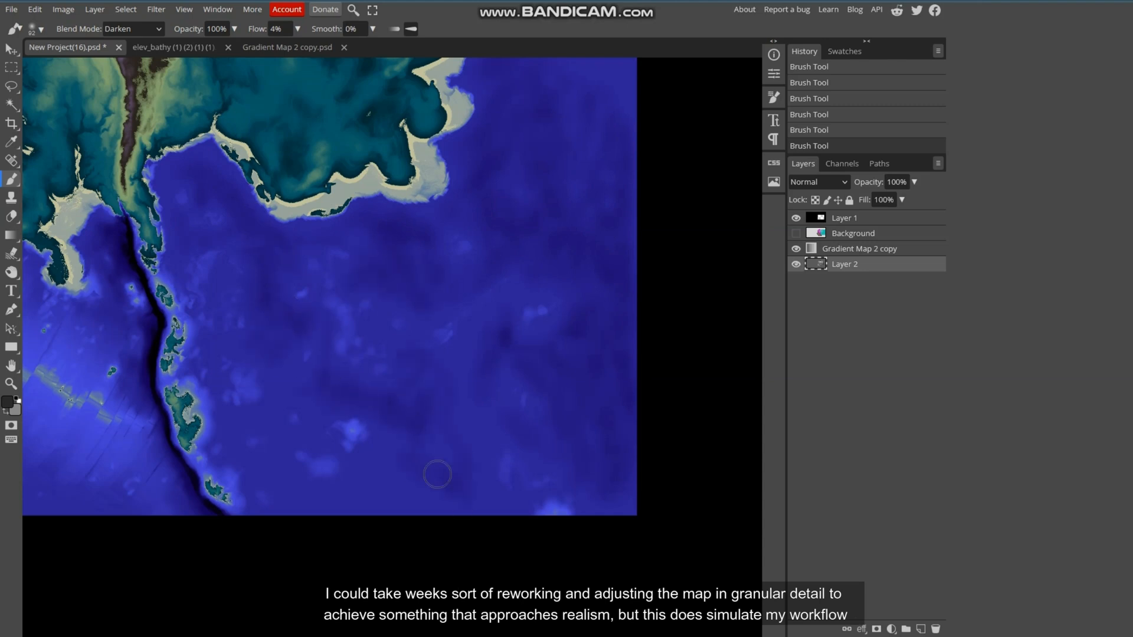
drag(437, 475, 477, 502)
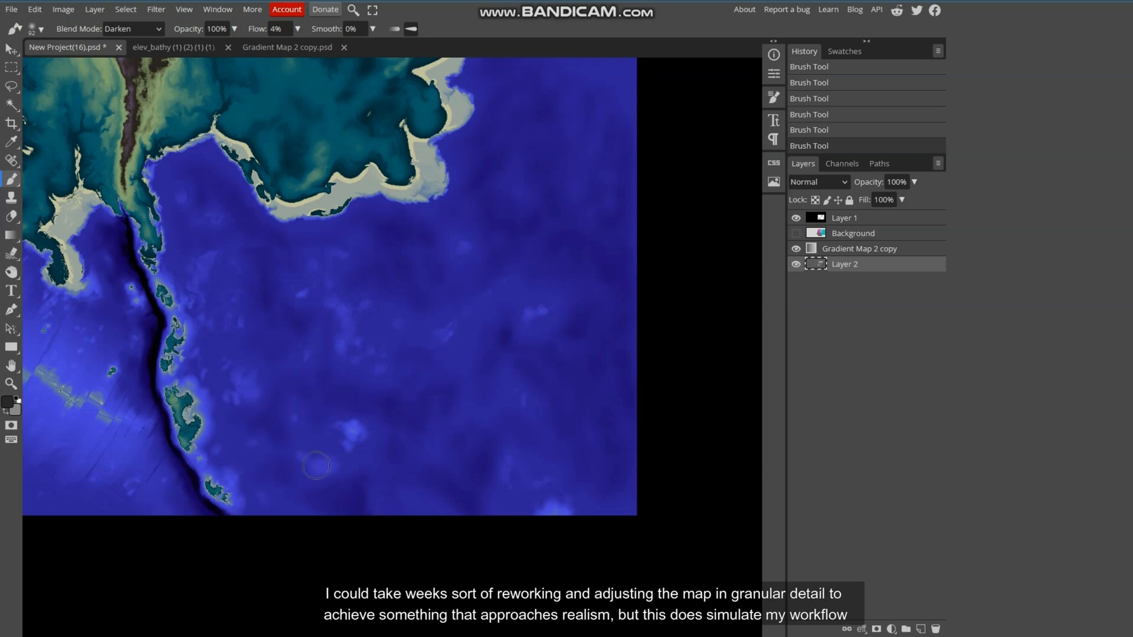
- Extend the faint dark Brush patches along the southern ocean floor and off the continent's northeastern coast
scroll(317, 466, down, 3)
scroll(555, 435, up, 4)
scroll(701, 286, up, 3)
mouse_move(701, 286)
mouse_down()
mouse_move(708, 420)
mouse_move(698, 331)
mouse_move(662, 338)
mouse_move(695, 216)
mouse_move(579, 358)
mouse_move(588, 229)
mouse_up()
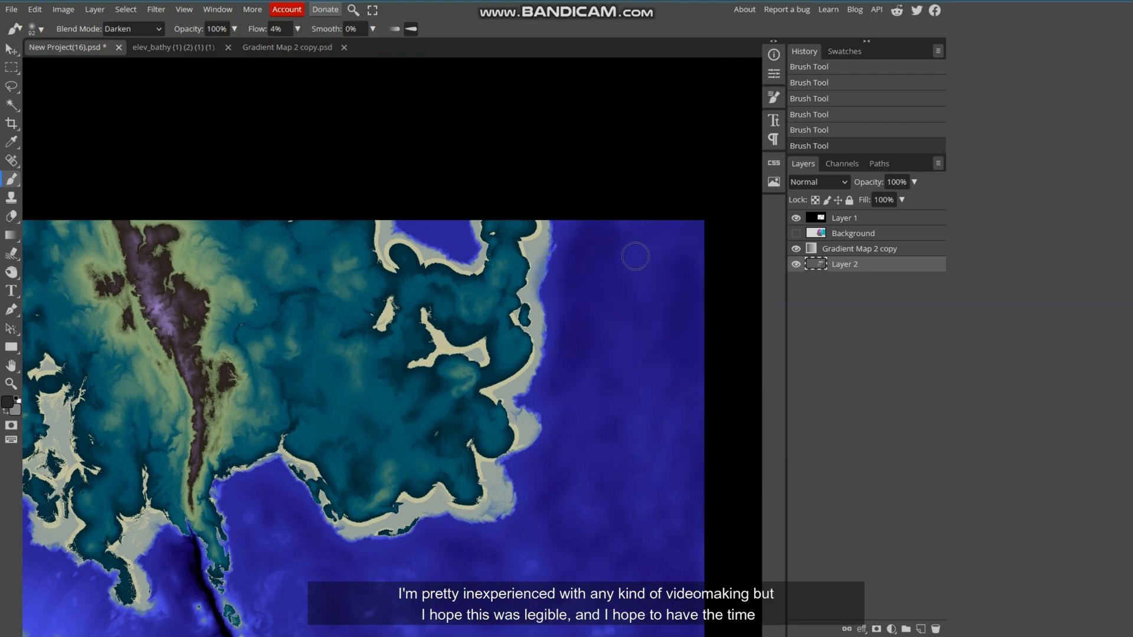
scroll(613, 265, down, 2)
scroll(604, 324, up, 2)
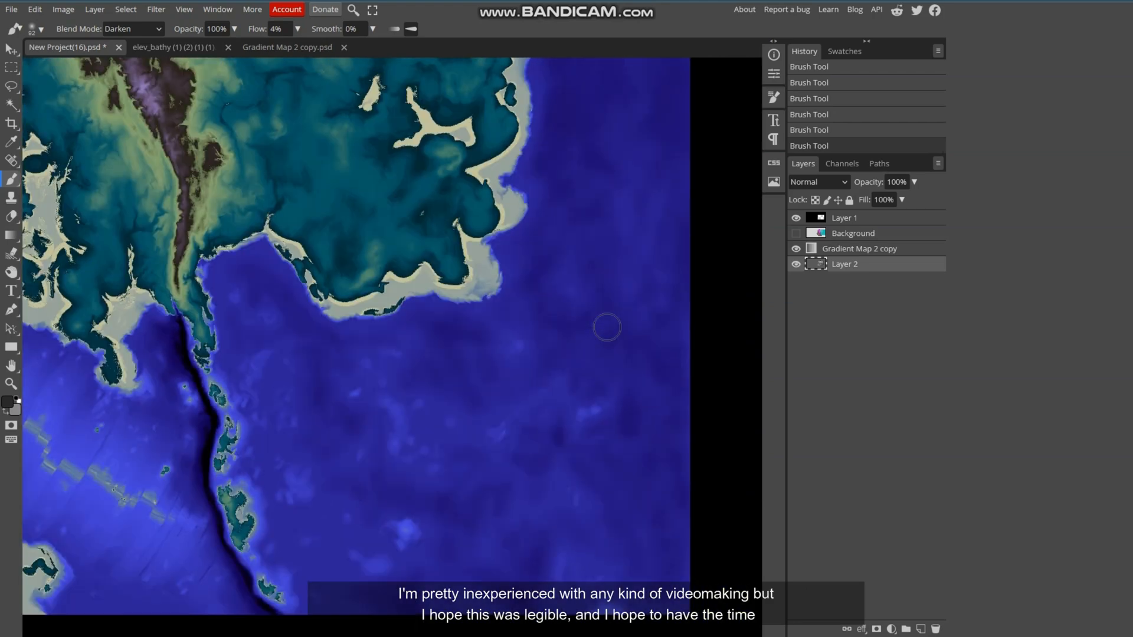
scroll(508, 489, down, 2)
scroll(302, 318, up, 2)
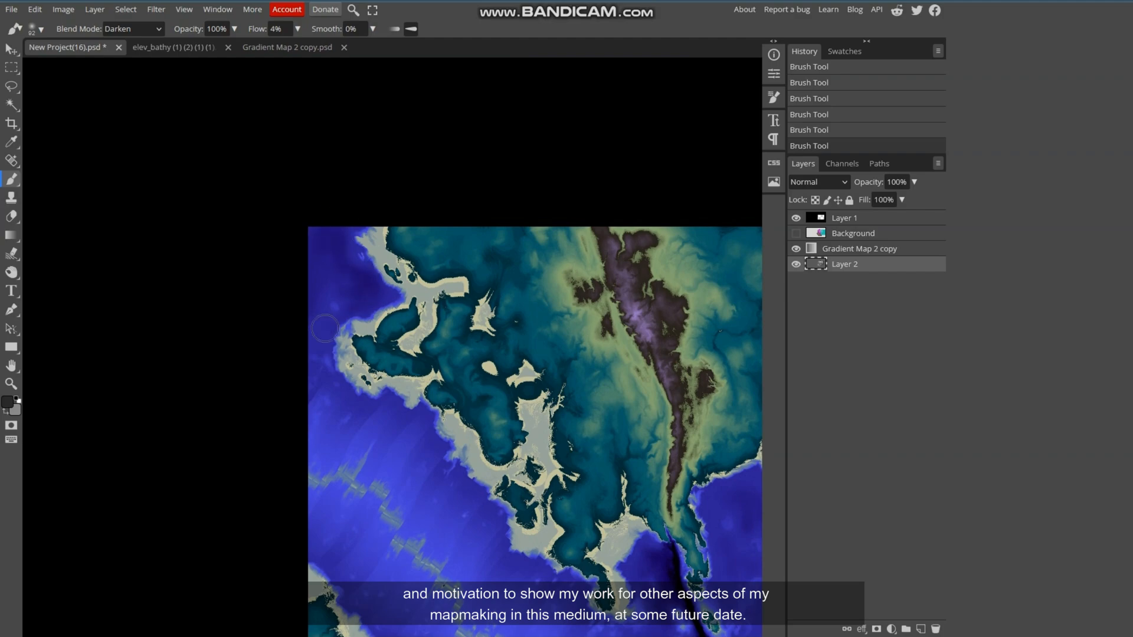
- Show the Gradient Map 2 copy layer, hide the Background plate map, and save the project
scroll(304, 251, down, 3)
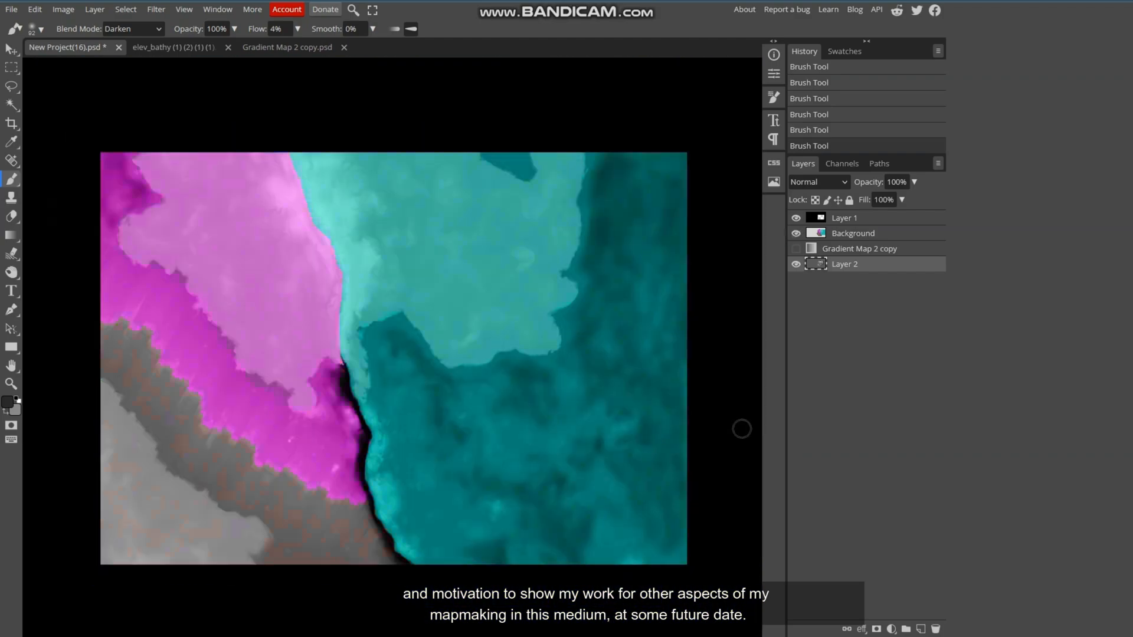
click(796, 249)
click(796, 233)
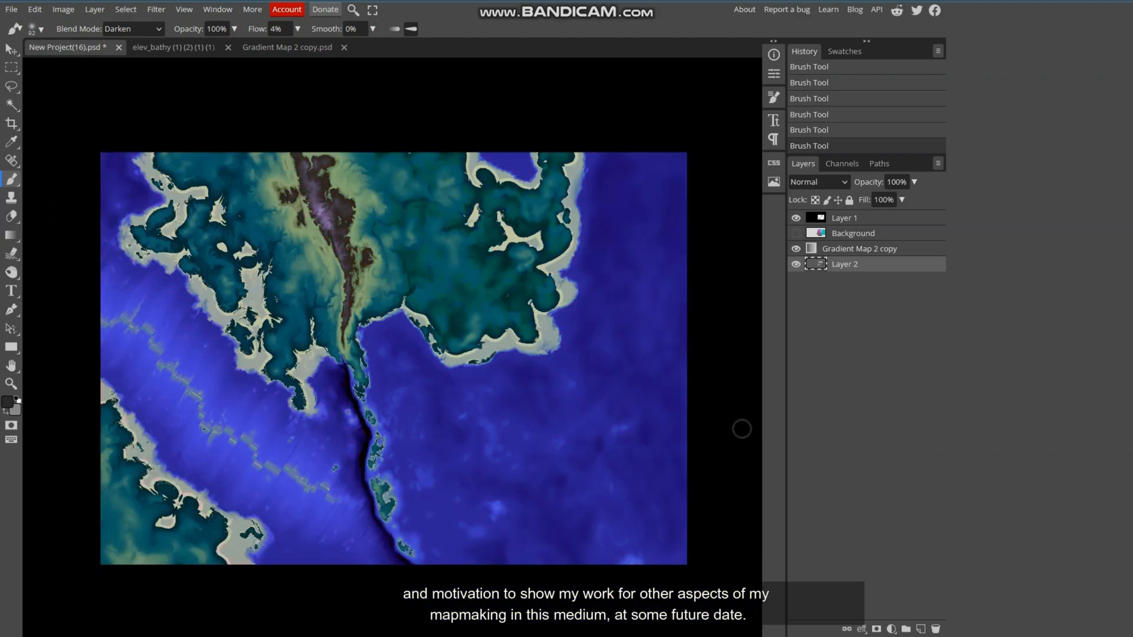
click(11, 9)
click(30, 144)
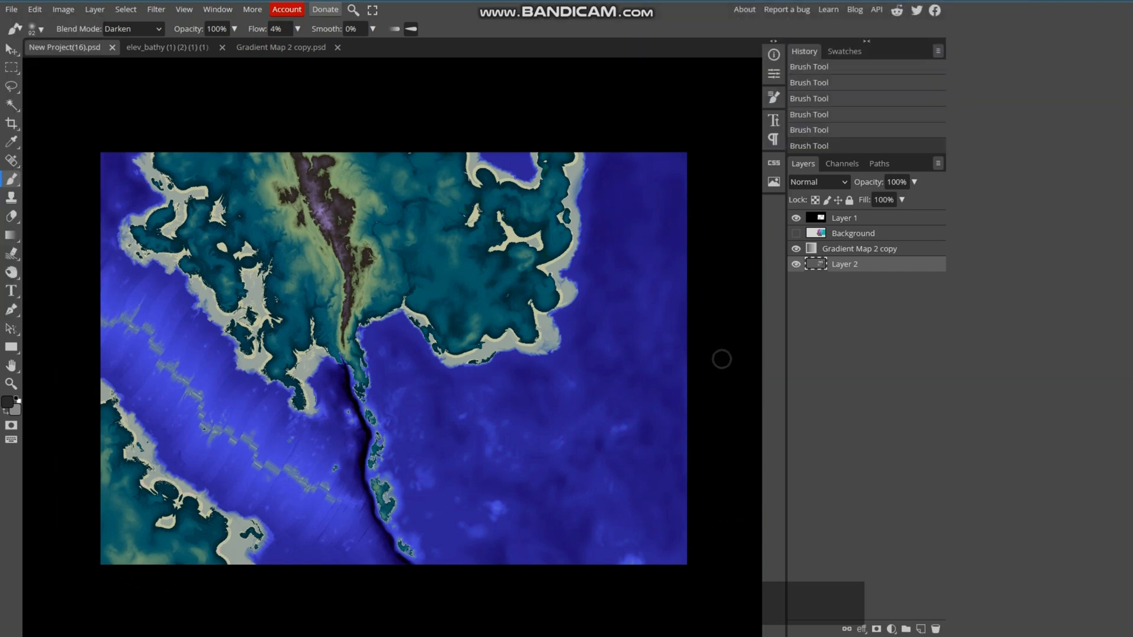